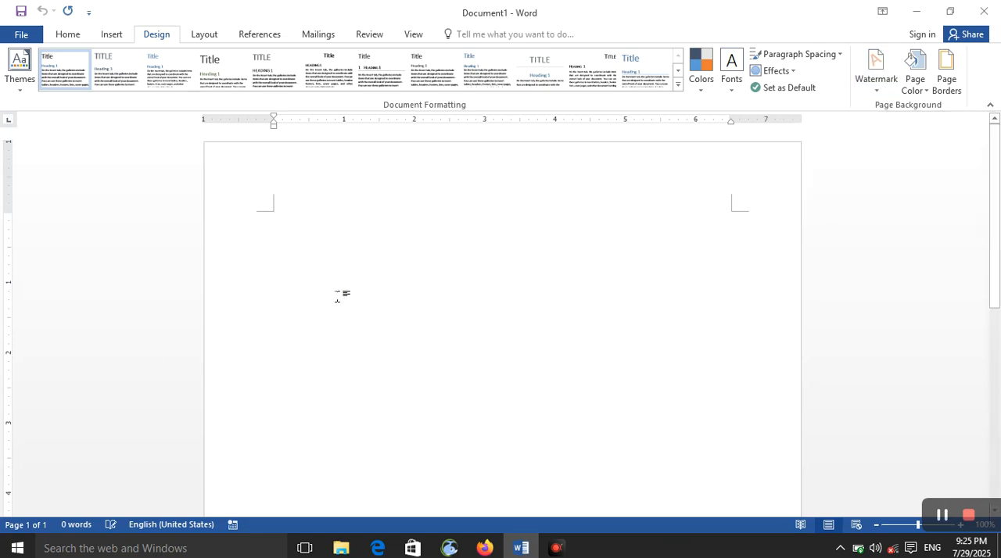
Generate sample paragraphs in the blank document with the =rand() formula
type("=ran")
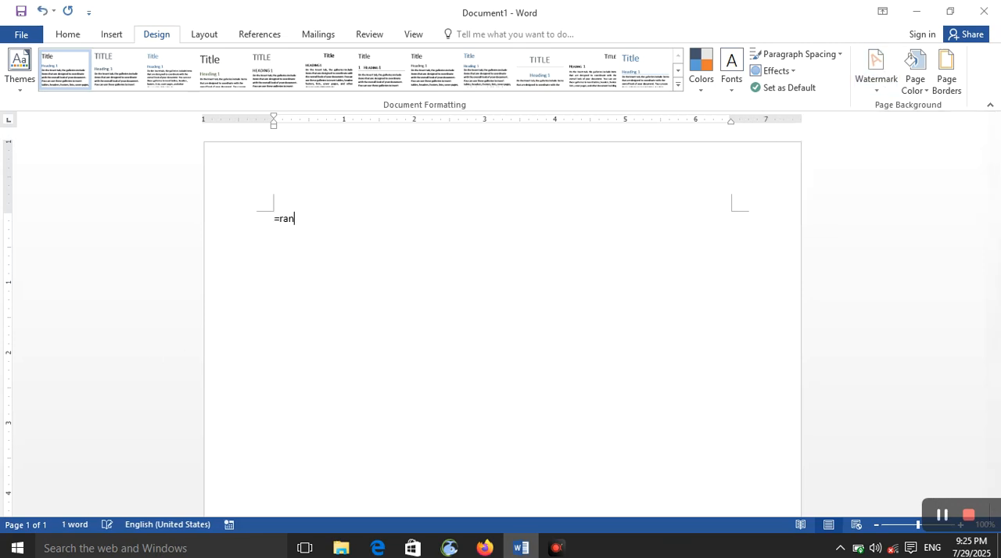
type("d()")
key("Return")
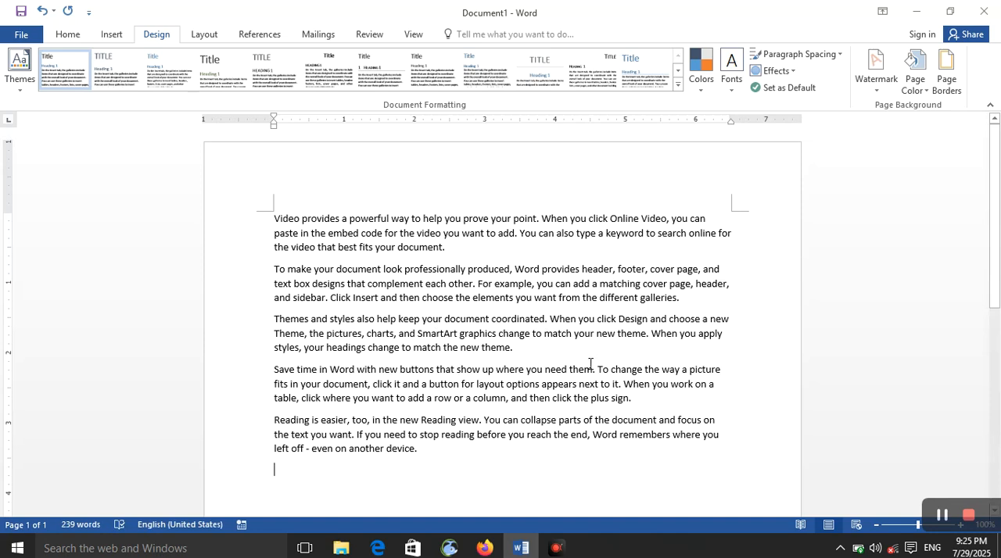
Apply the built-in CONFIDENTIAL 1 watermark to the document and view it on the page
left_click(876, 82)
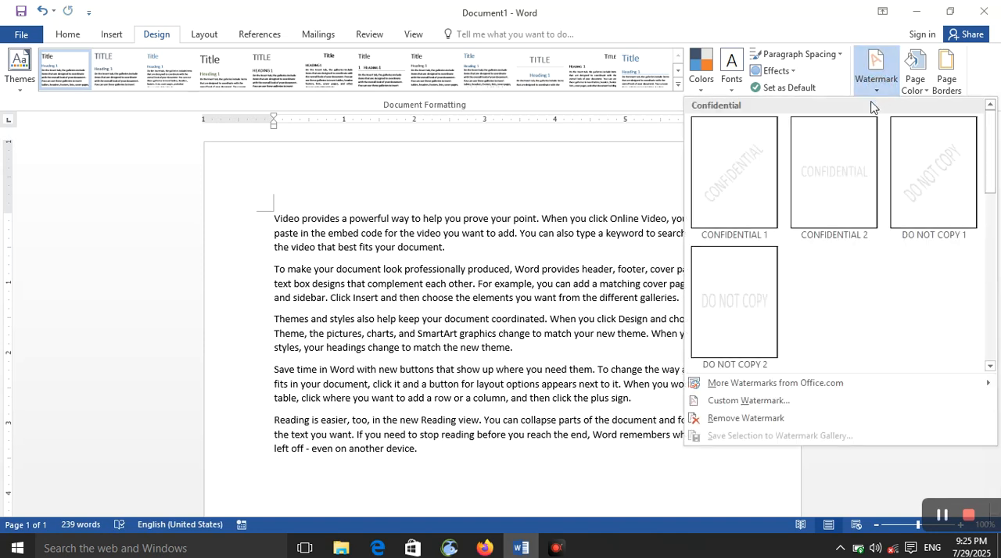
left_click(763, 189)
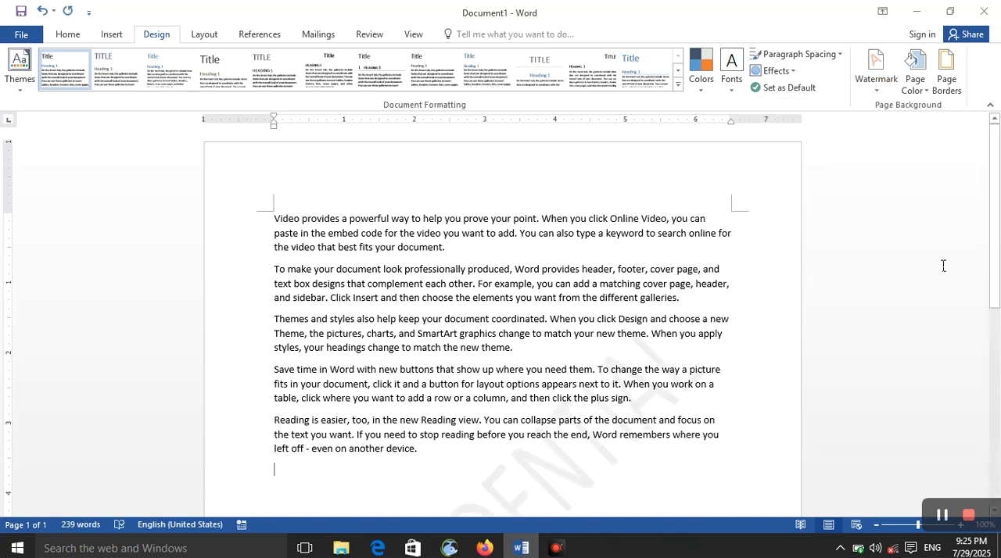
scroll(998, 251, "down", 1)
scroll(998, 251, "down", 4)
Insert two page breaks after the last paragraph of the sample text
left_click(424, 335)
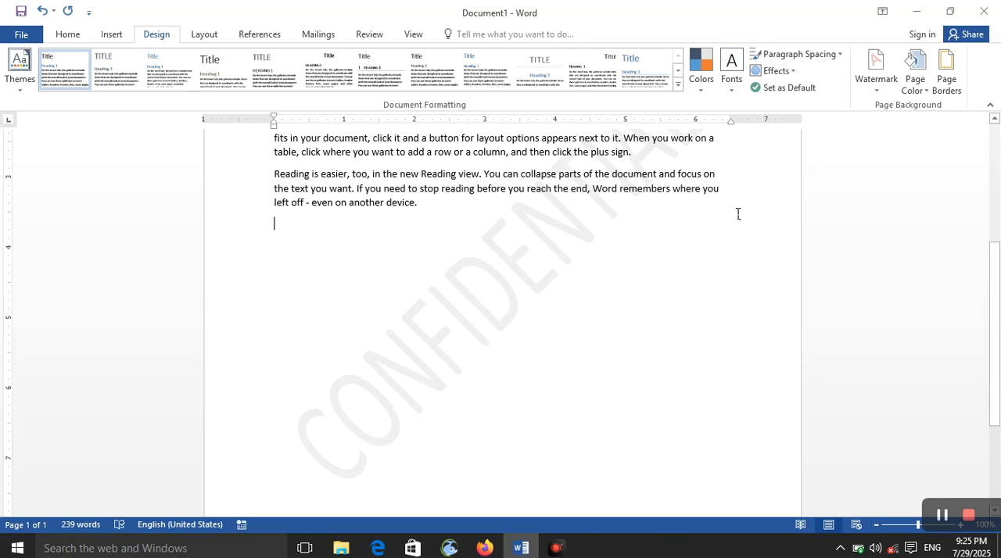
key("ctrl+Return")
key("ctrl+Return")
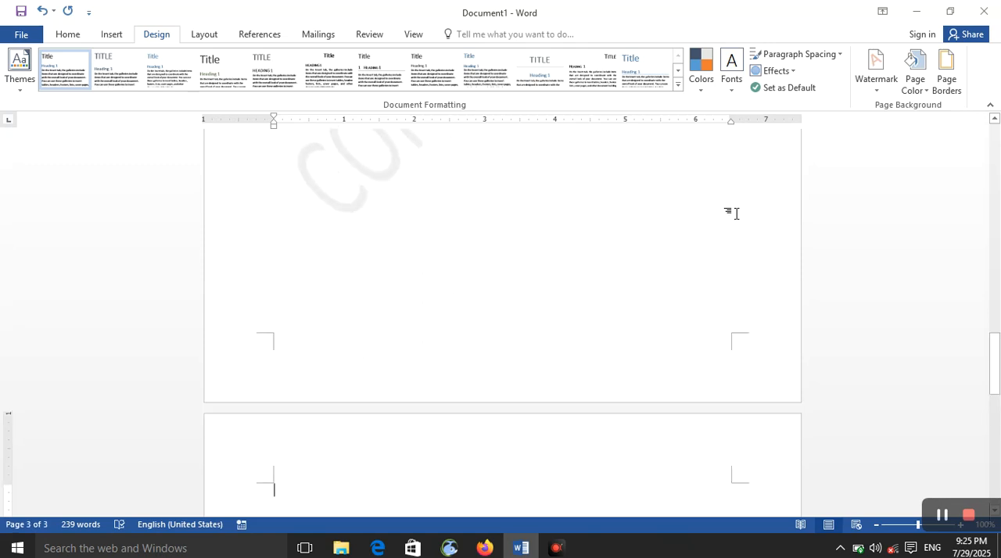
Apply the built-in DO NOT COPY 1 watermark and check it on the first page
left_click_drag(991, 356, 989, 129)
left_click(875, 69)
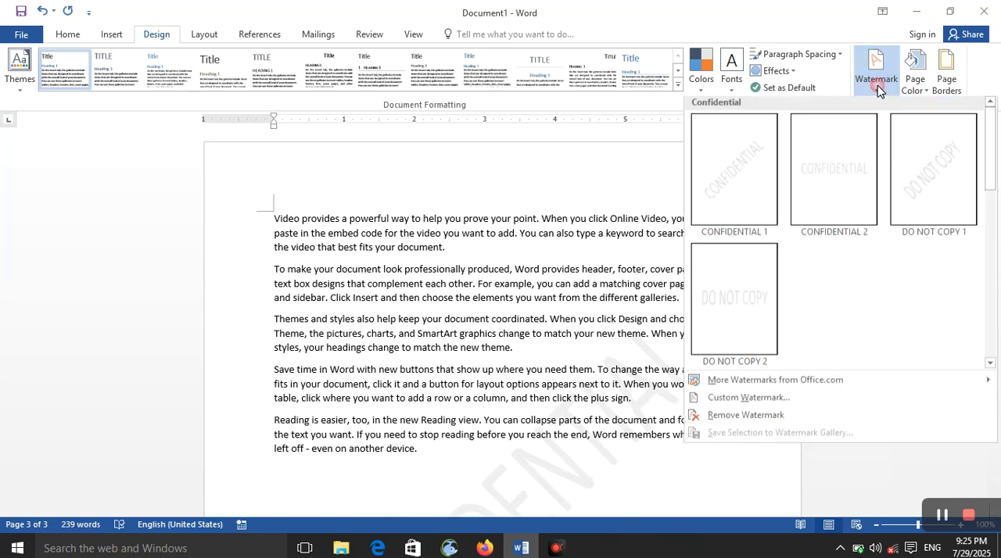
left_click(926, 202)
left_click_drag(994, 168, 986, 202)
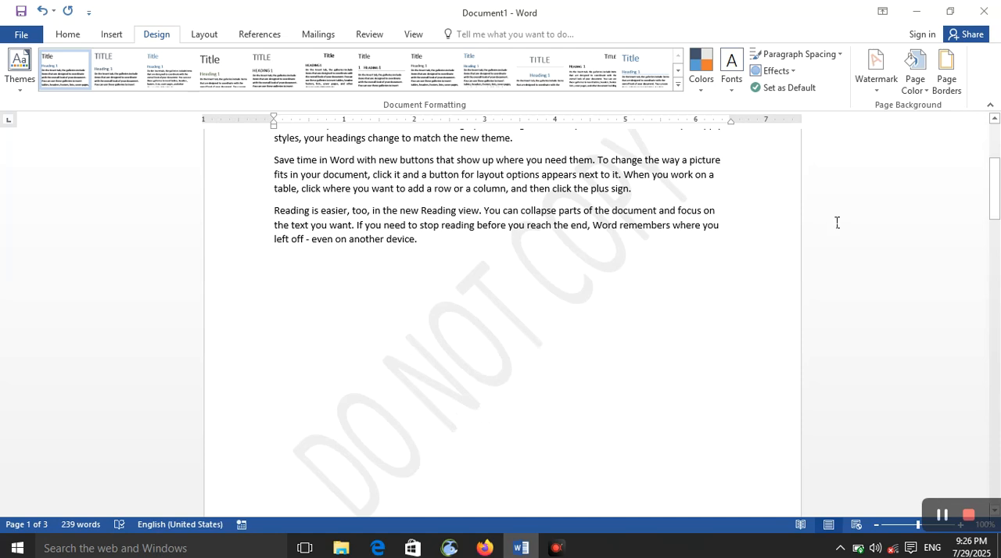
Open the custom watermark settings and apply the No watermark option to the document
left_click(887, 96)
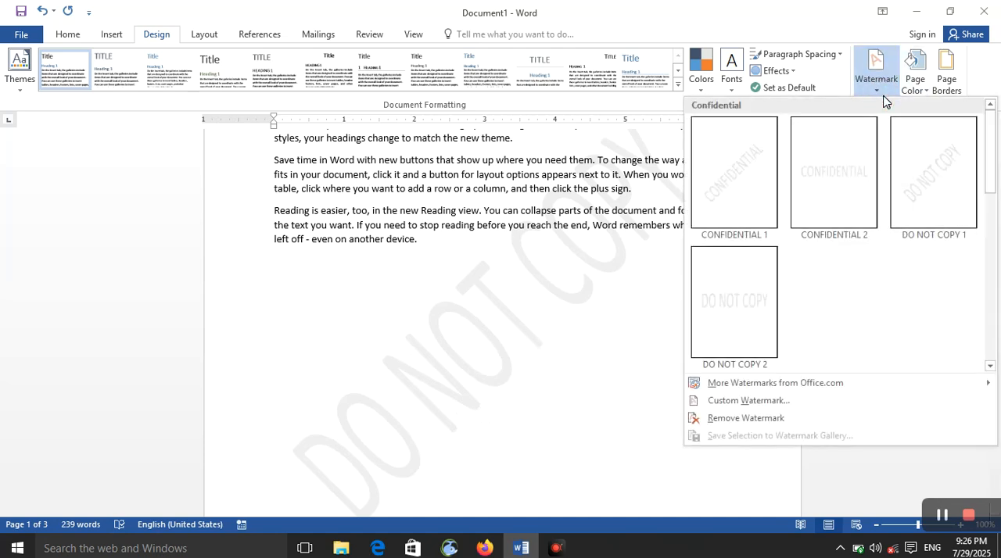
left_click(851, 383)
left_click(818, 403)
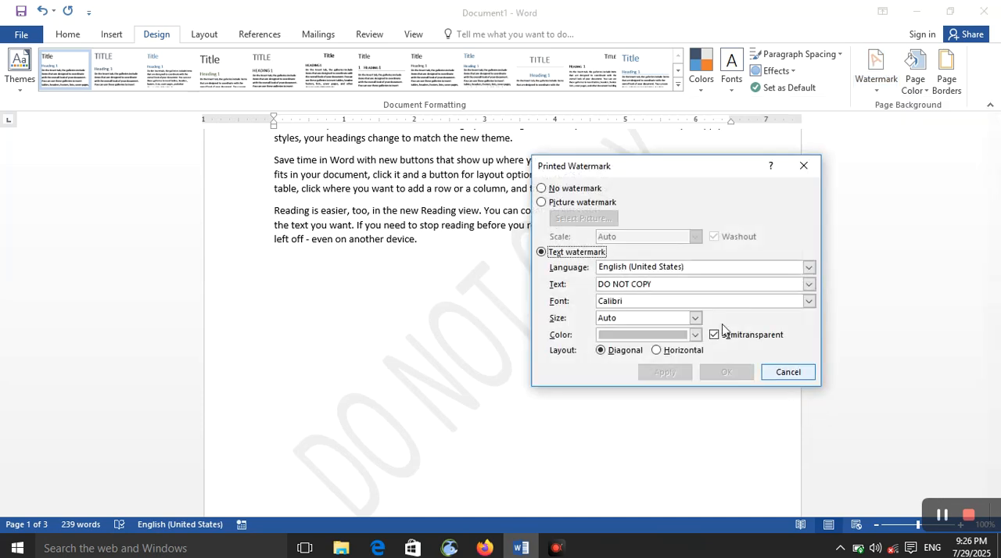
left_click(541, 190)
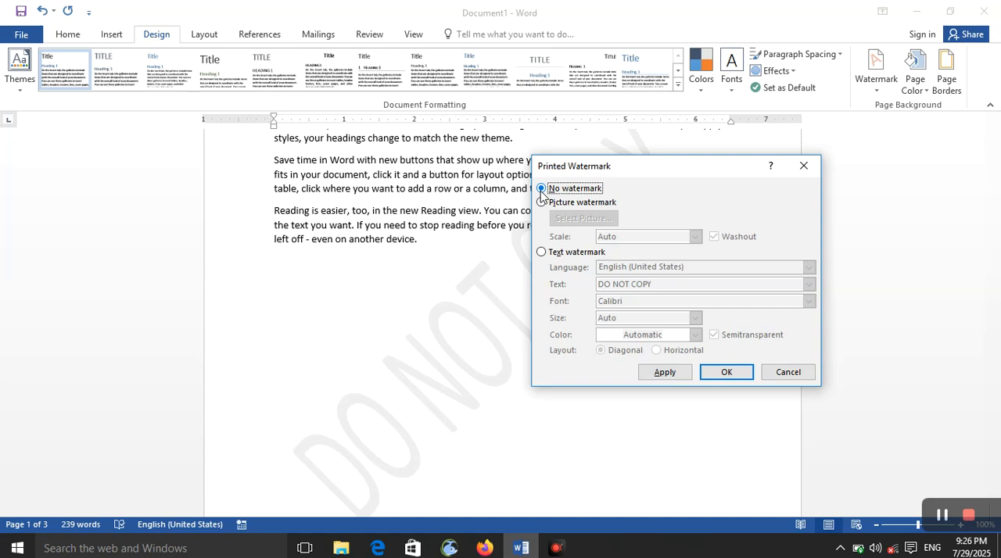
left_click(674, 374)
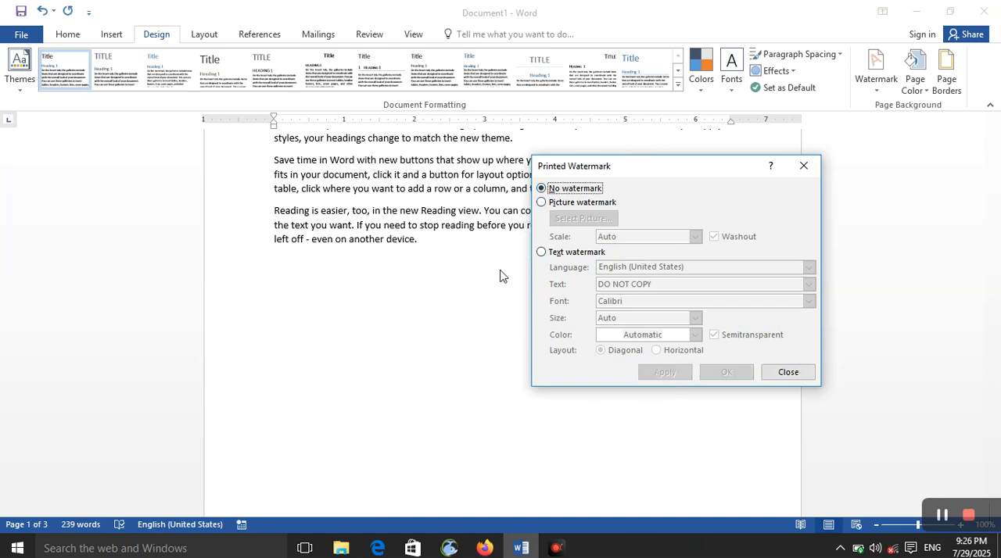
Apply a picture watermark using the blue academic logo image from the Downloads folder
left_click(542, 203)
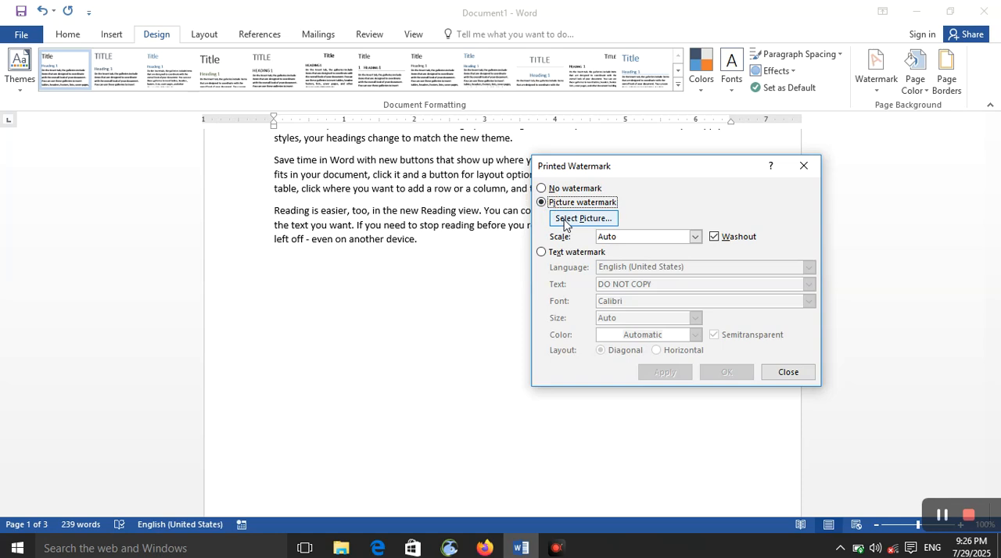
left_click(563, 222)
left_click(516, 310)
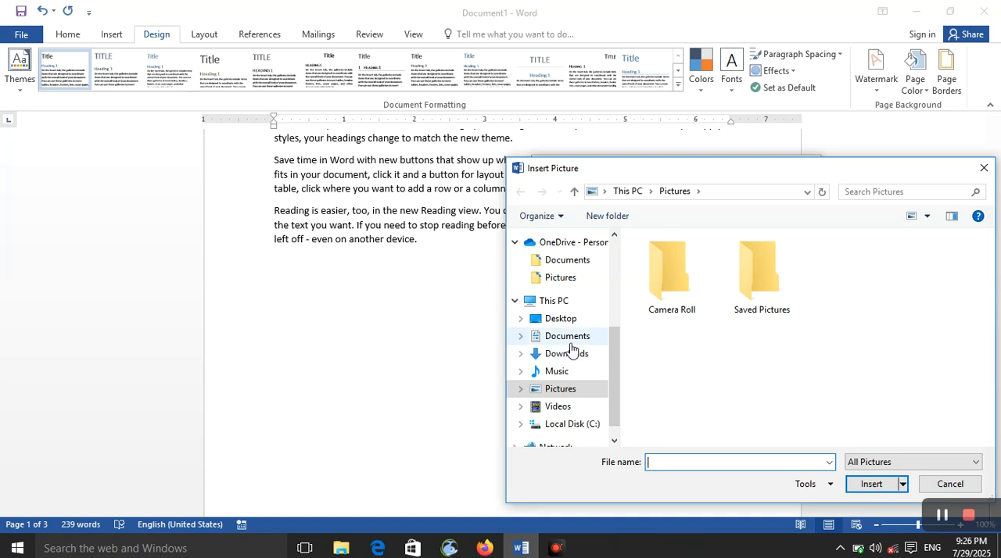
left_click(576, 357)
left_click(661, 266)
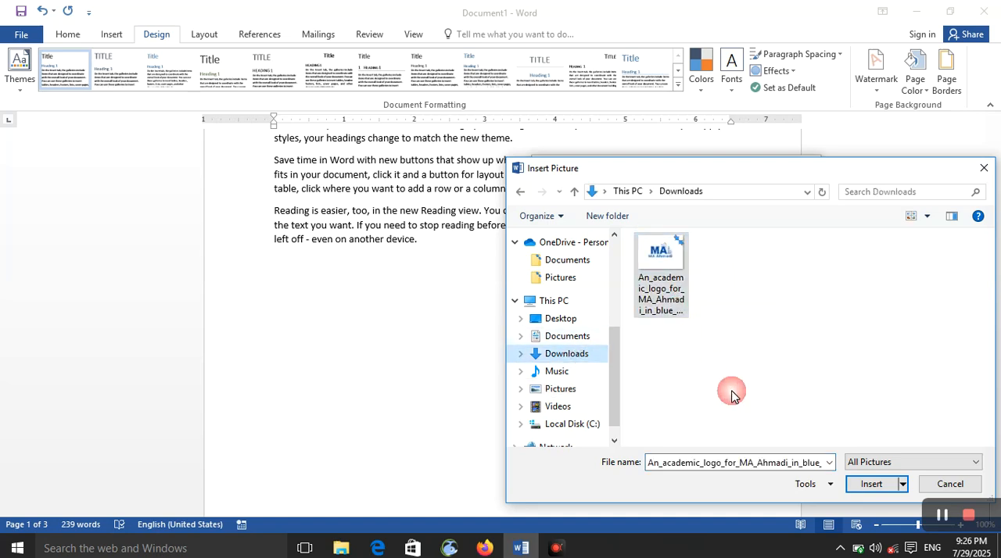
left_click(870, 484)
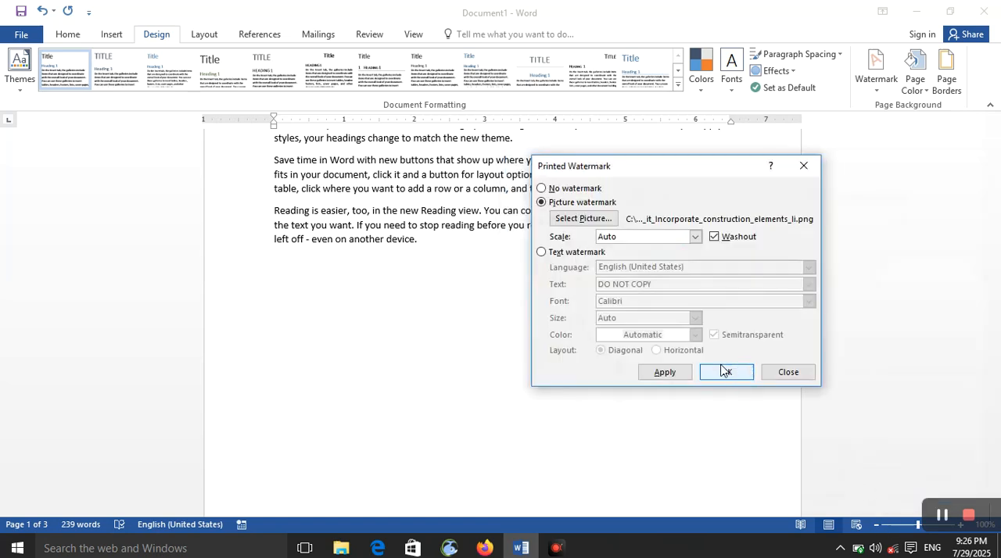
left_click(666, 372)
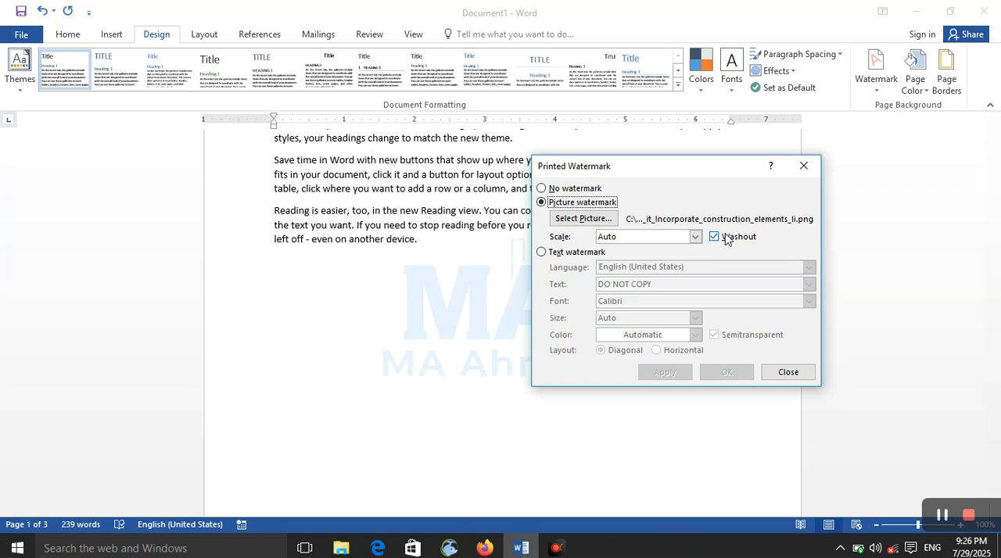
Apply the picture watermark at 200% scale and at 50% scale
left_click(695, 237)
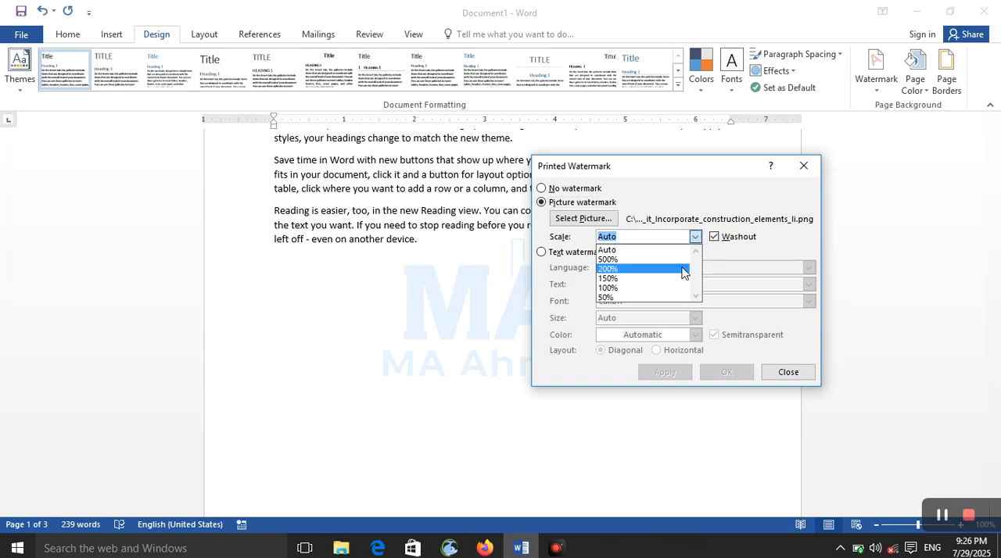
left_click(682, 269)
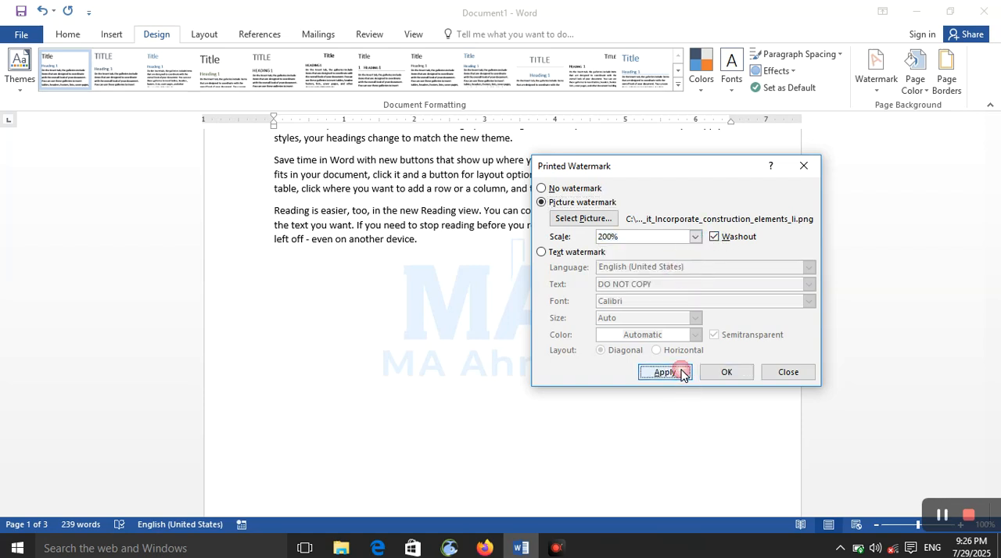
left_click(664, 371)
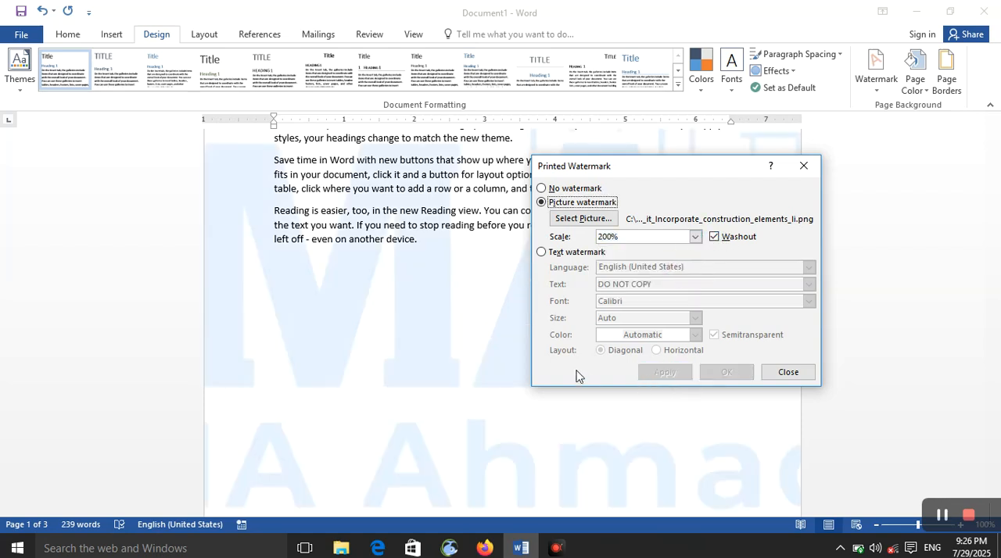
left_click(694, 236)
left_click(660, 298)
left_click(666, 373)
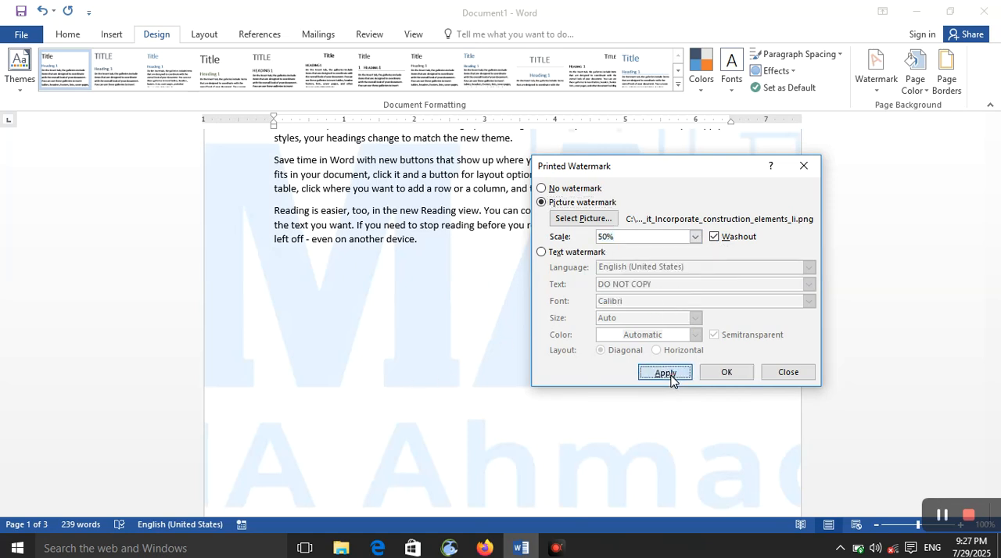
Set the picture watermark's scale back to Auto and apply it
left_click(694, 236)
left_click(681, 250)
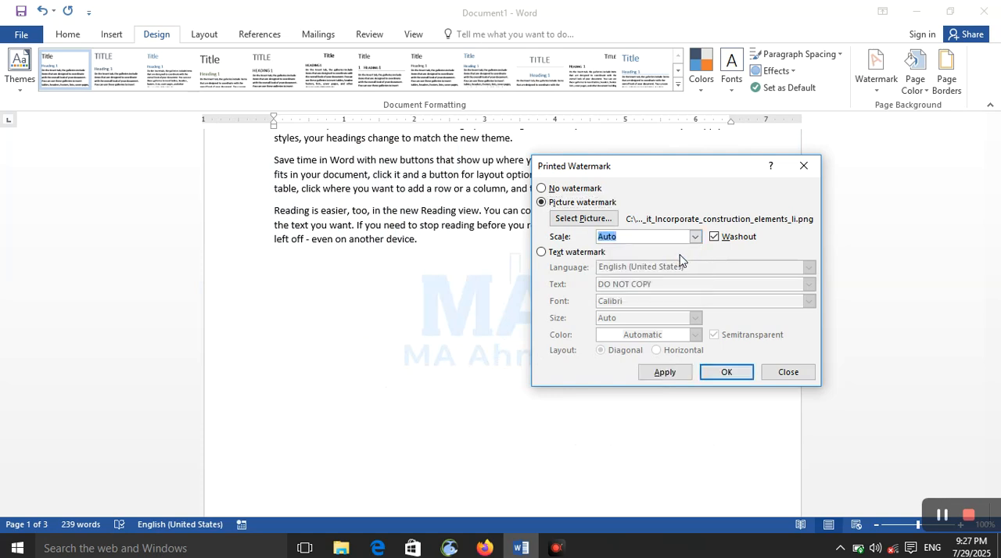
left_click(666, 373)
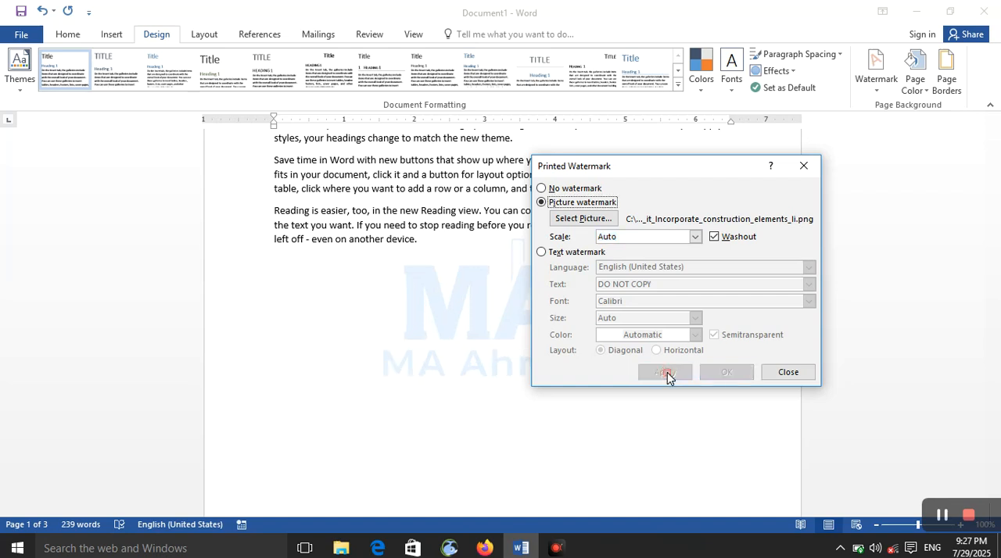
Switch Washout off, on and off again for the picture watermark, applying each setting
left_click(714, 236)
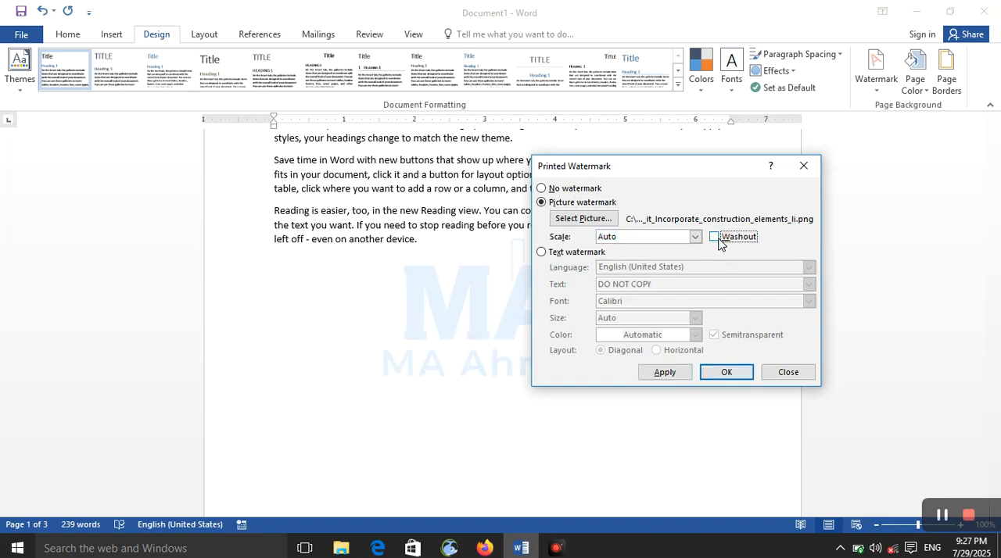
left_click(665, 372)
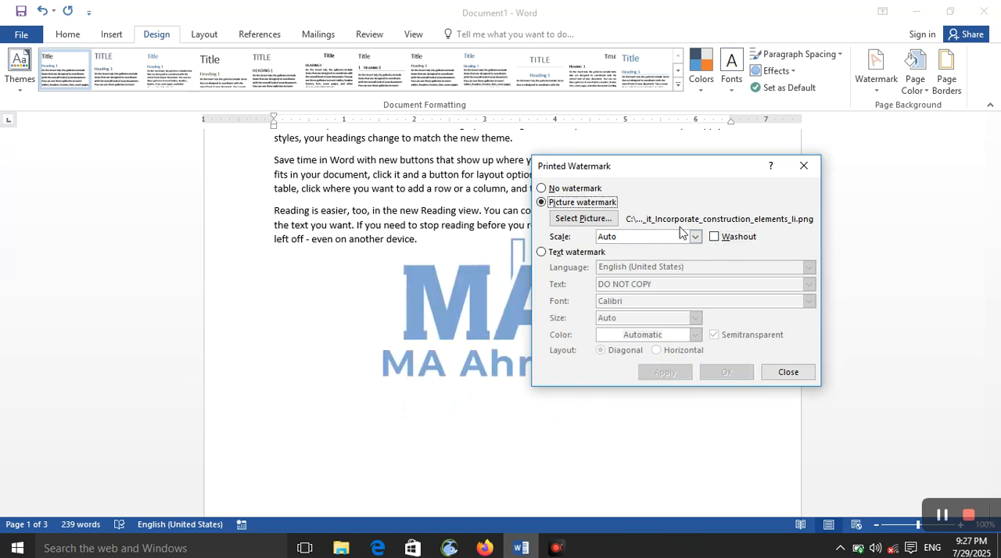
left_click(714, 237)
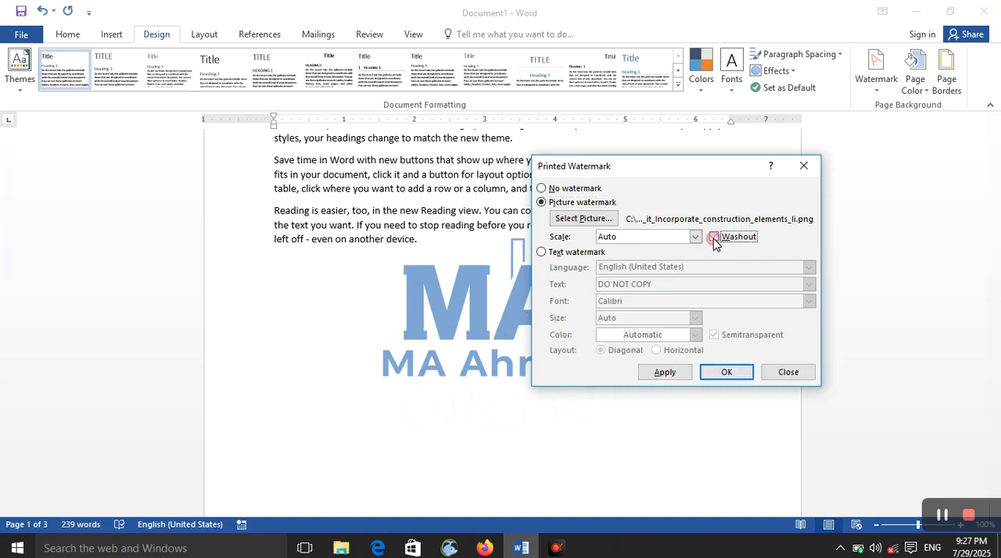
left_click(664, 373)
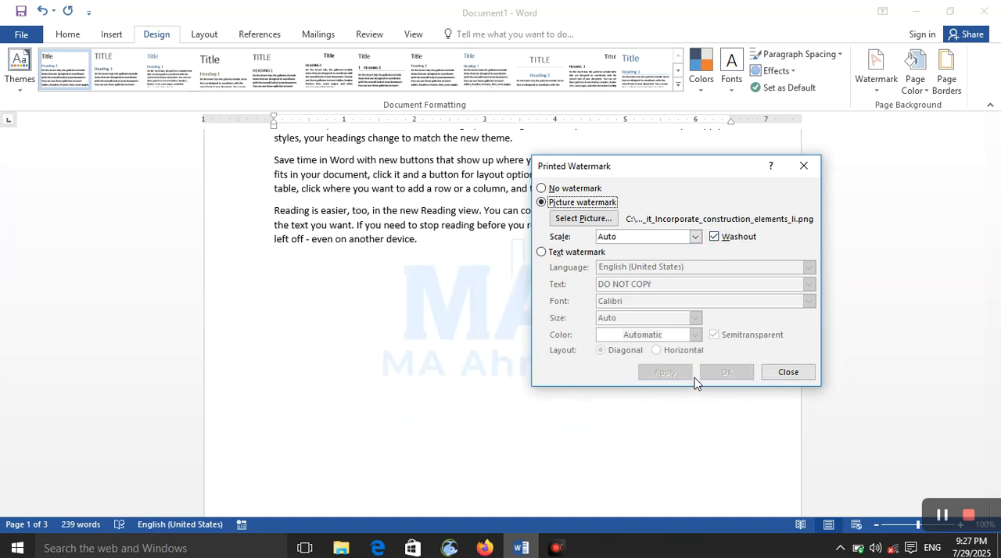
left_click(714, 237)
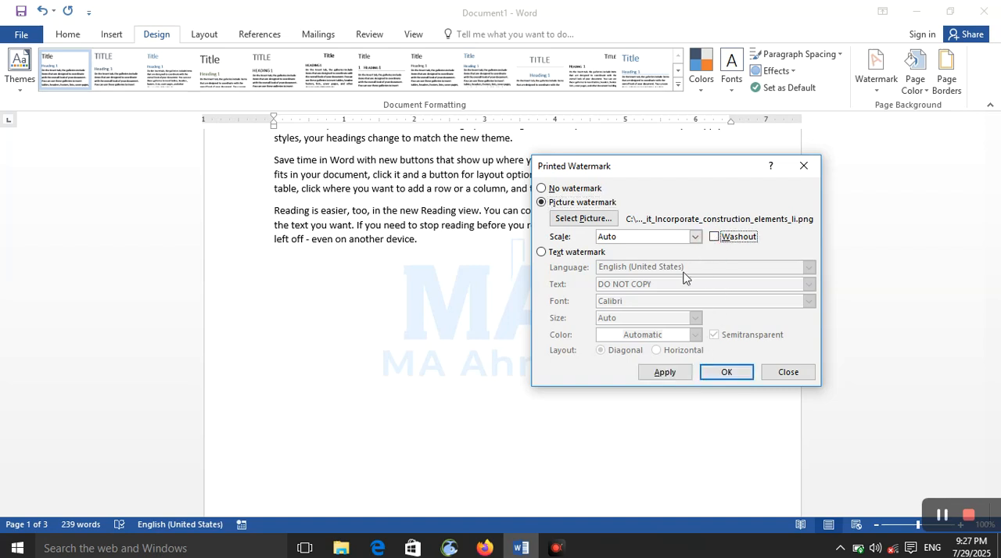
left_click(664, 373)
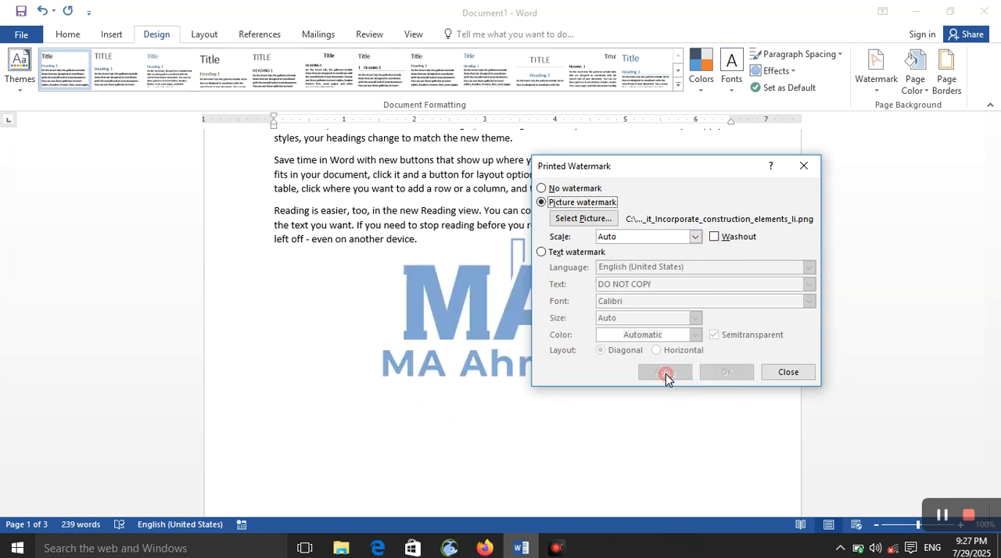
Switch to a text watermark and choose English (United States) as its language
left_click(541, 254)
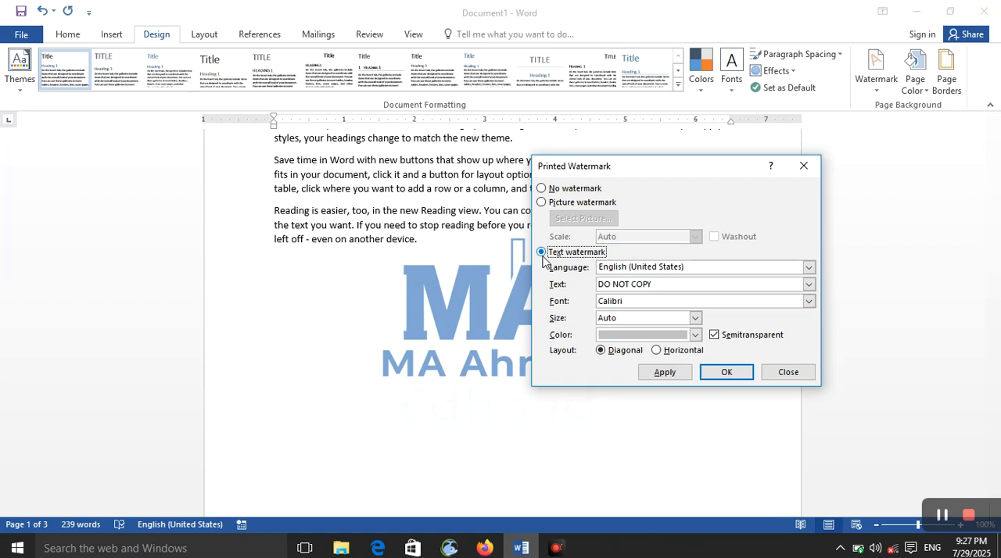
left_click(809, 268)
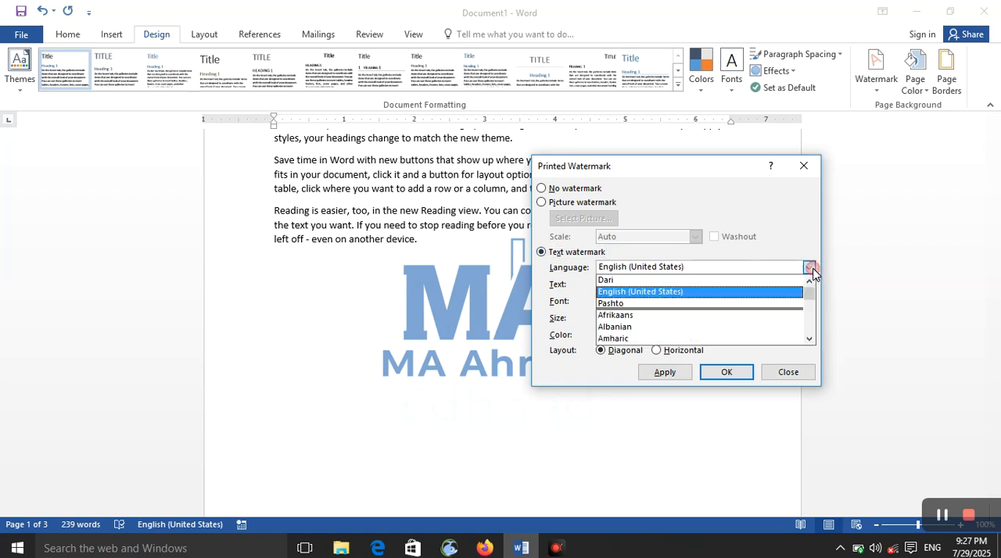
left_click(770, 293)
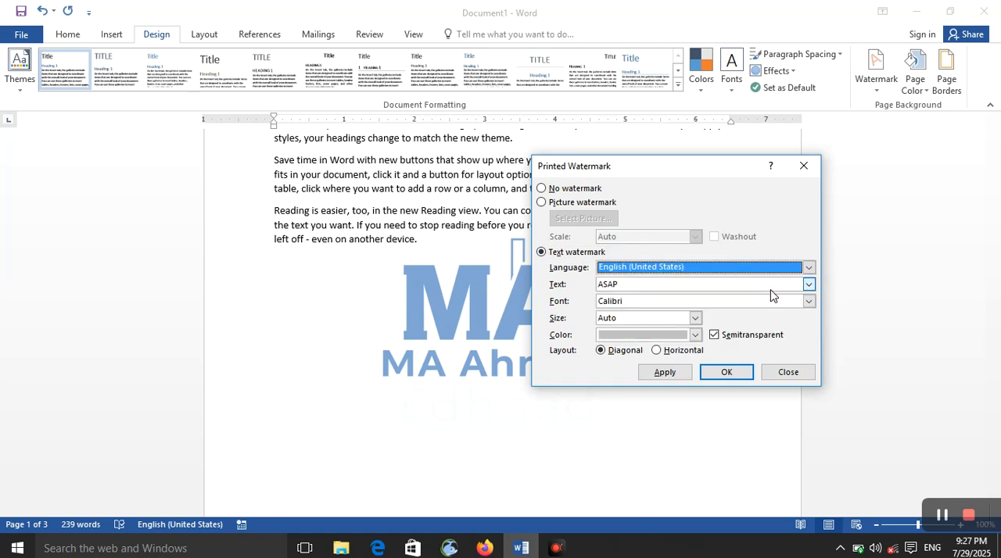
Replace the text watermark's wording with "welcome to our site" and apply it
left_click(771, 284)
double_click(639, 290)
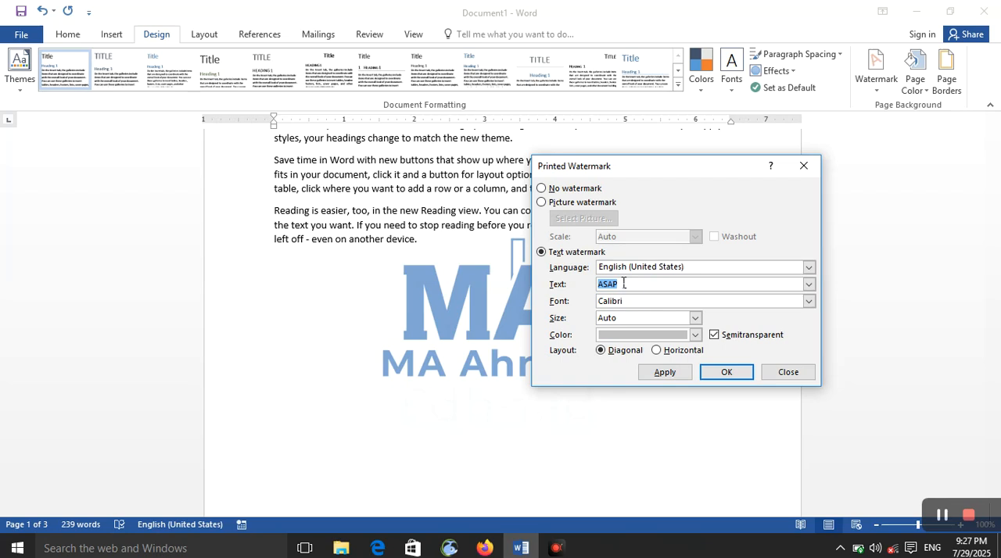
key("BackSpace")
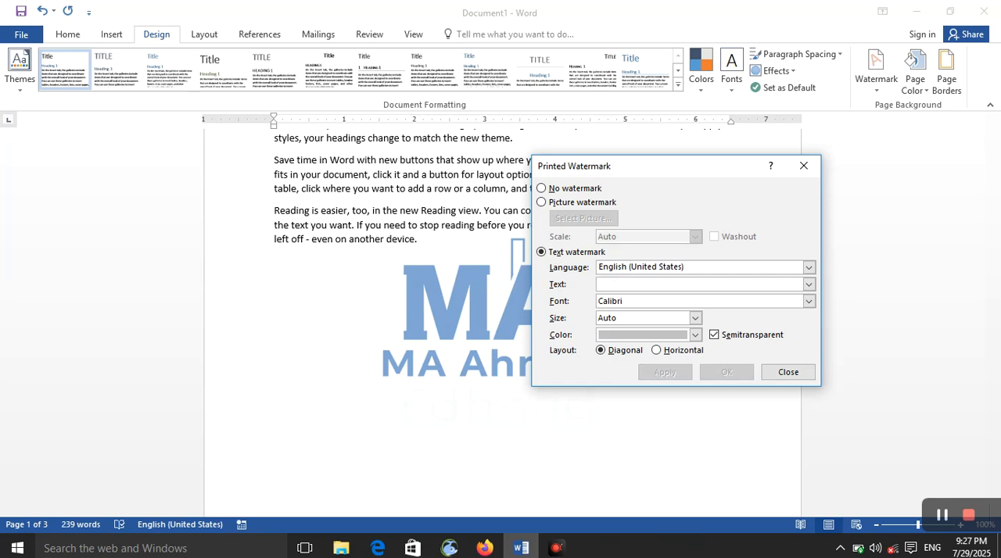
type("welcome to ou")
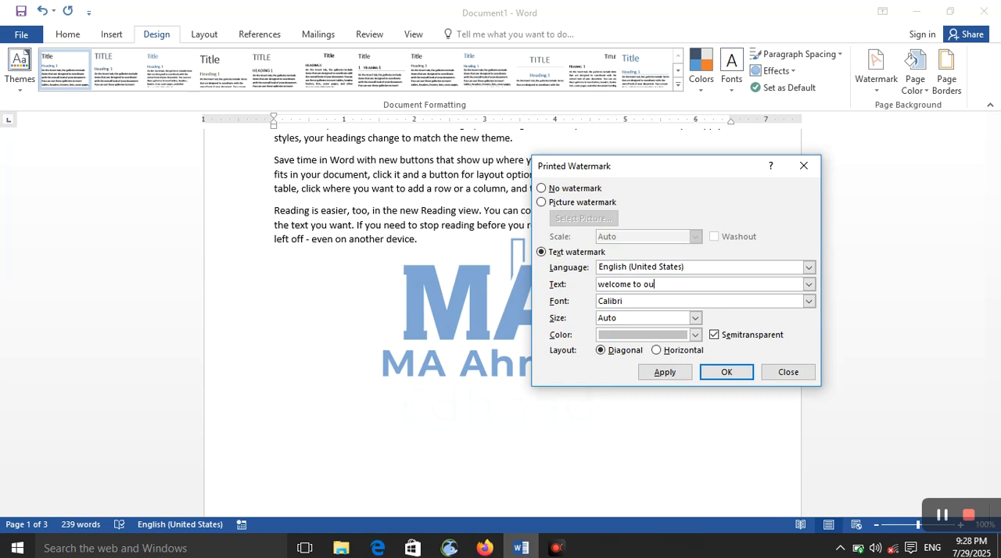
type("r site")
left_click(664, 372)
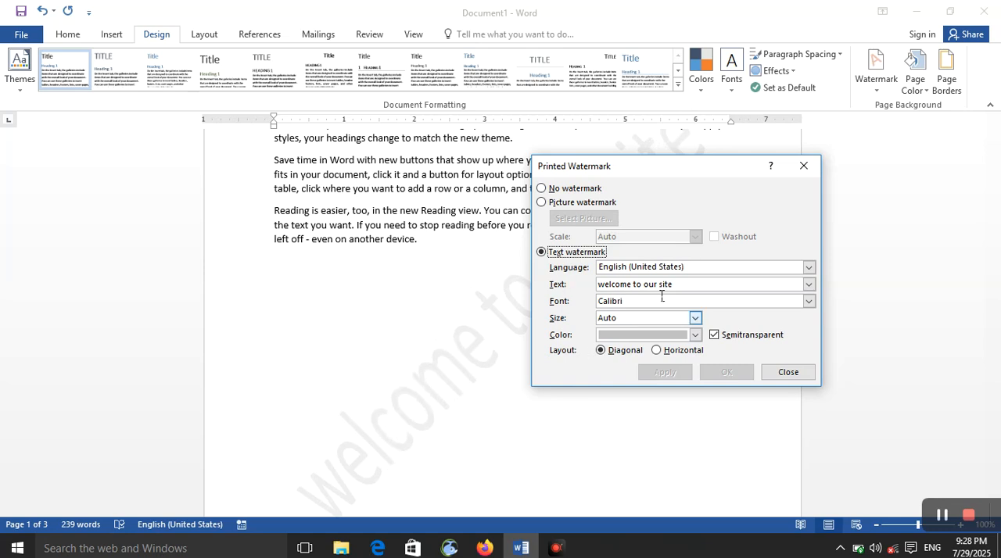
Apply the text watermark in Calibri Light and then in Cambria
left_click(809, 301)
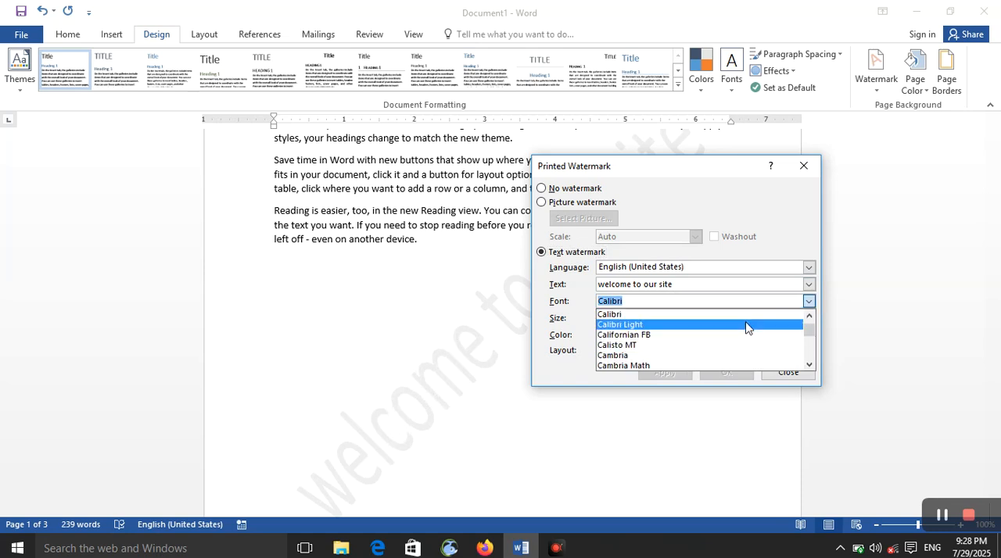
left_click(745, 324)
left_click(665, 373)
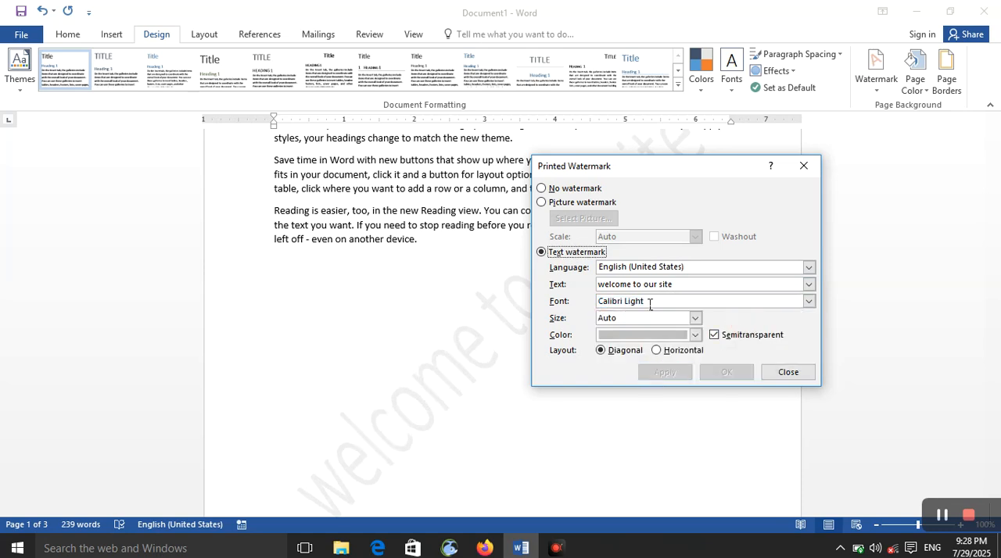
left_click(810, 301)
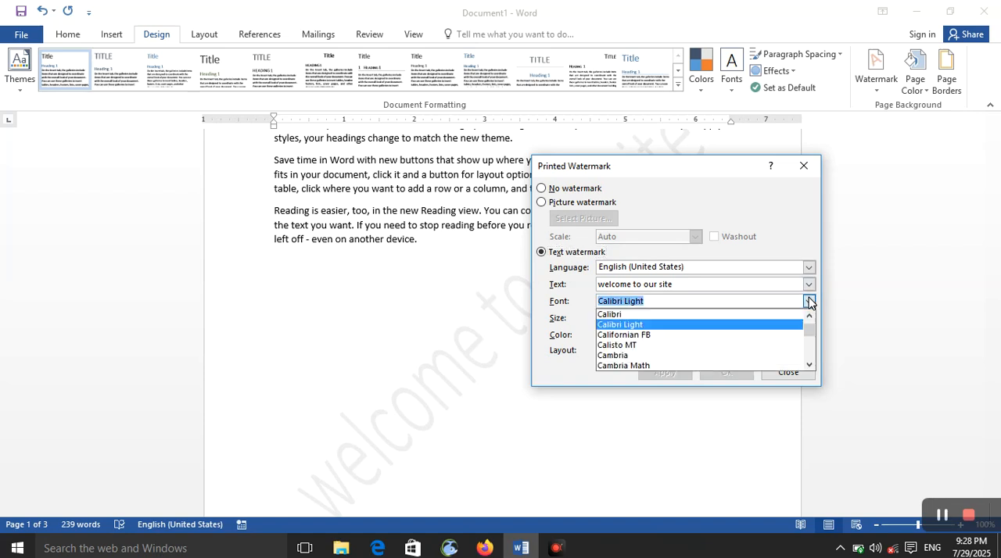
left_click(735, 356)
left_click(669, 373)
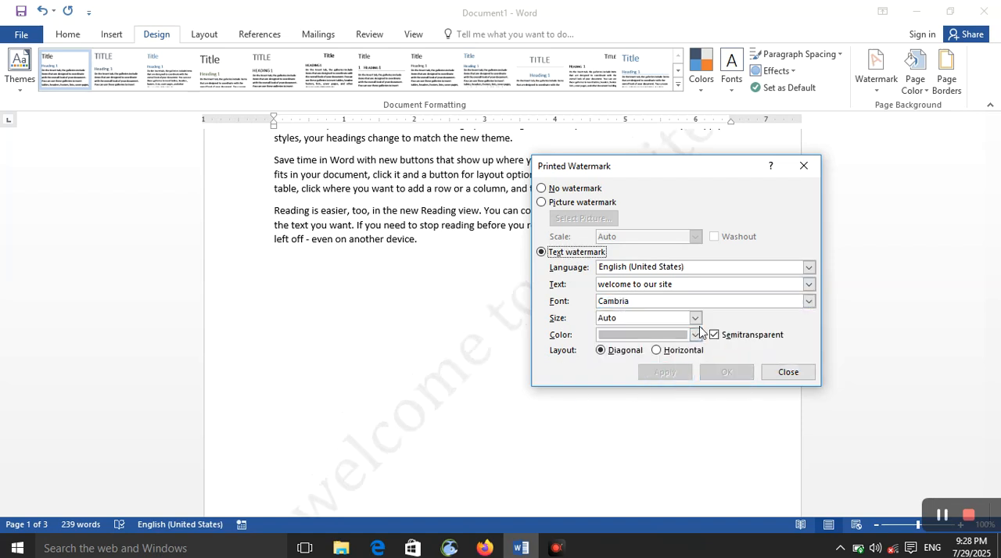
Set the text watermark's color to standard Green and apply it
left_click(694, 334)
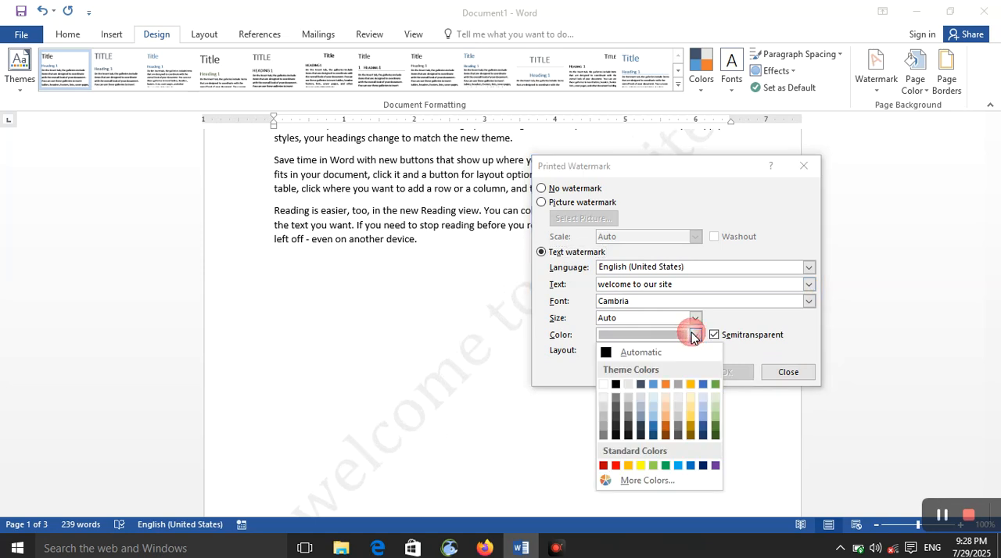
left_click(664, 466)
left_click(663, 372)
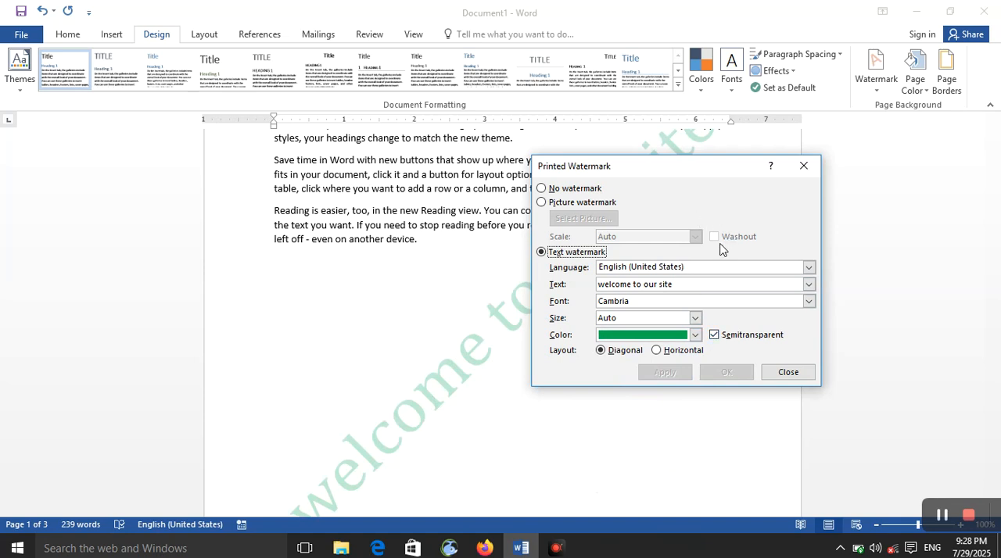
Turn off Semitransparent for the text watermark, apply it, close the watermark settings and check the pages
left_click(714, 334)
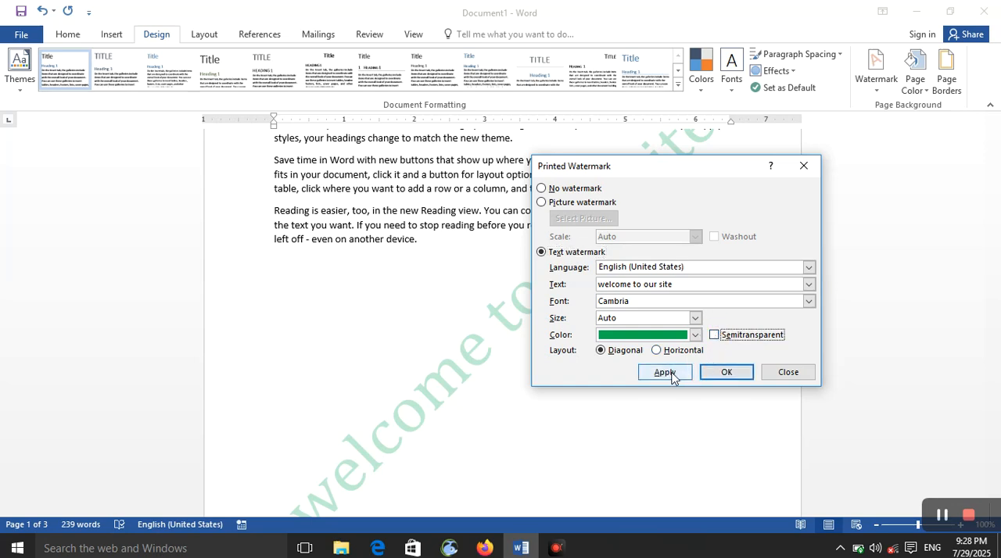
left_click(666, 373)
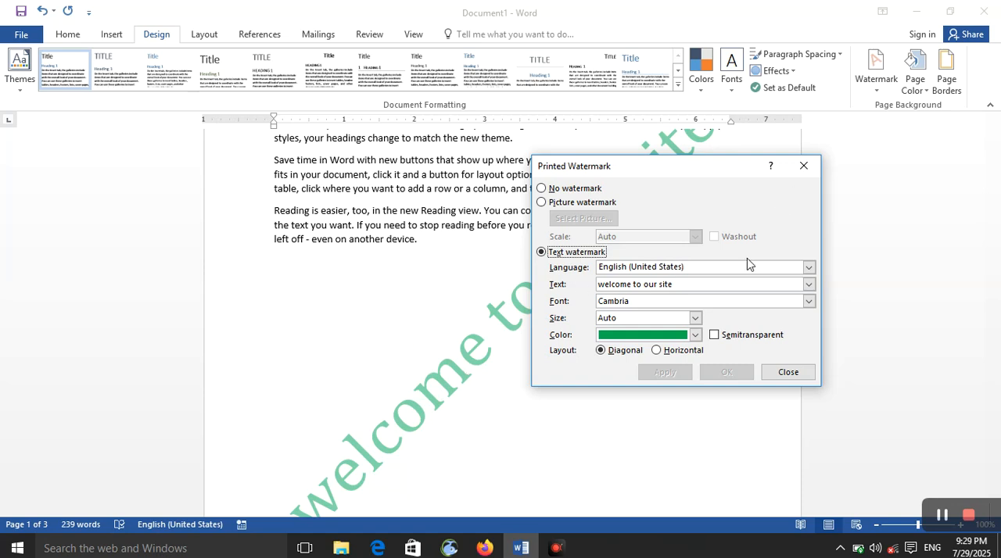
left_click(786, 373)
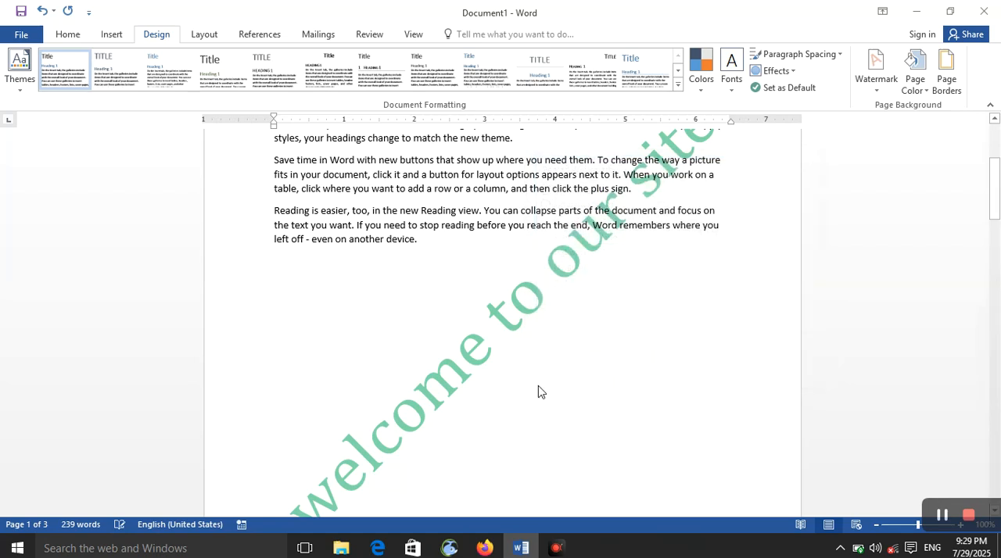
scroll(538, 389, "down", 15)
scroll(570, 387, "up", 10)
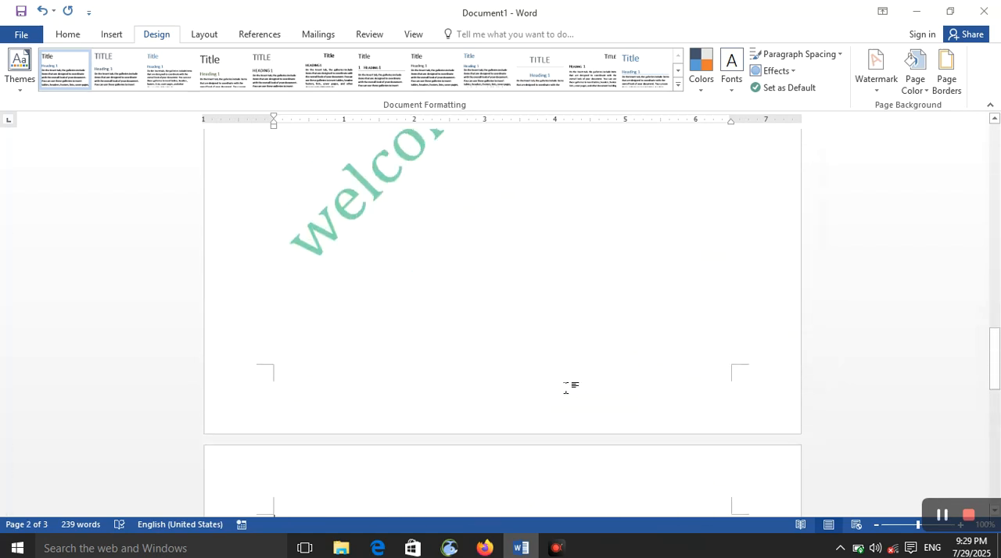
scroll(570, 385, "down", 10)
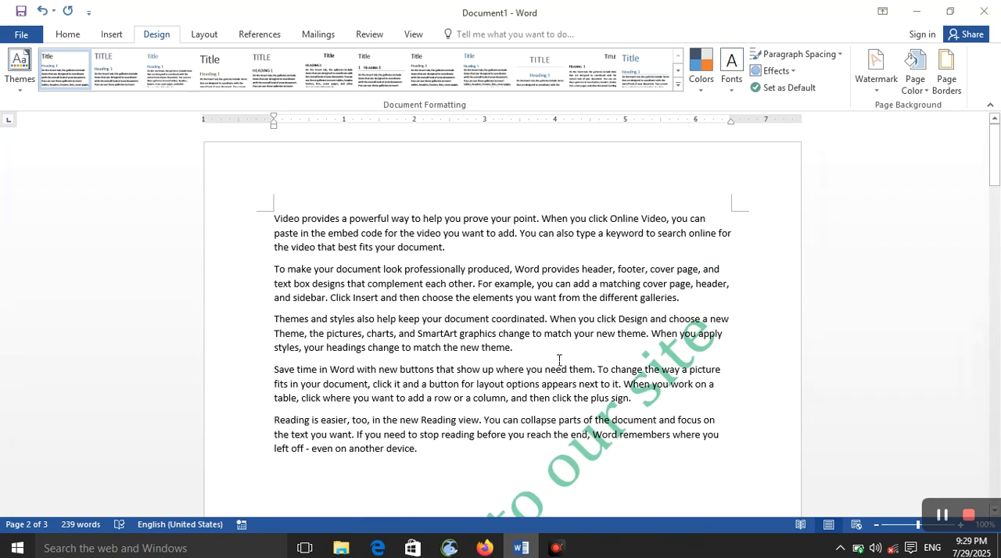
Reopen the custom watermark settings, apply the Horizontal layout, apply Diagonal again and close the settings
left_click(877, 78)
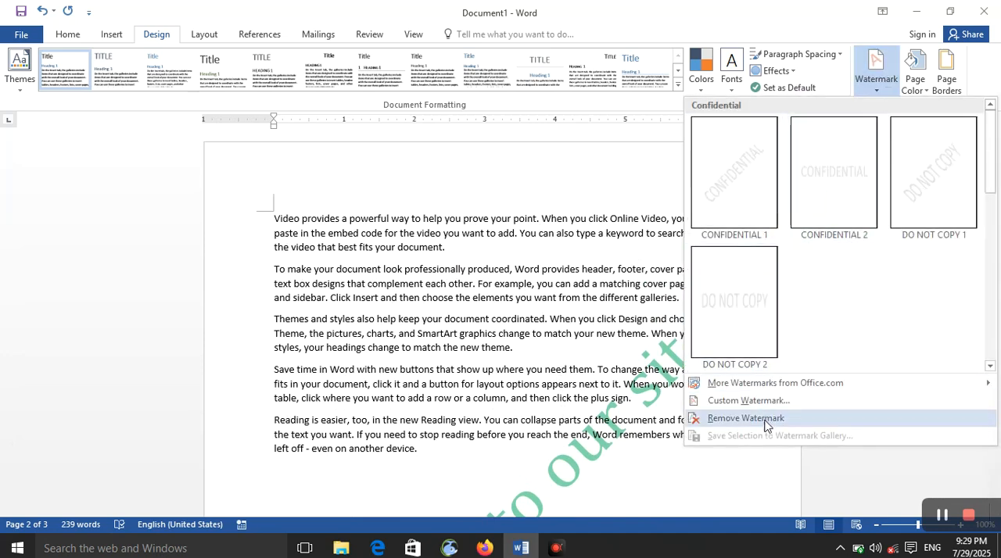
left_click(750, 397)
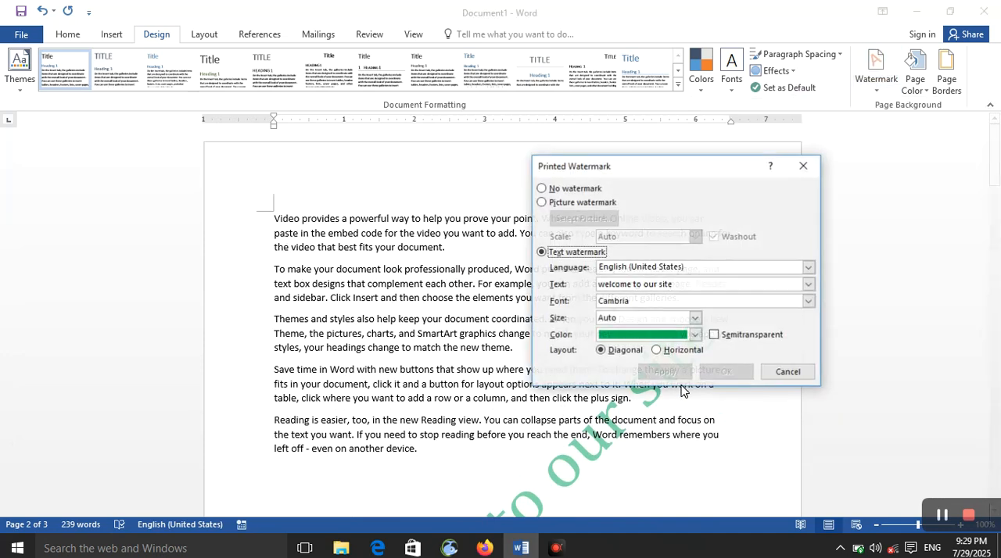
left_click(655, 351)
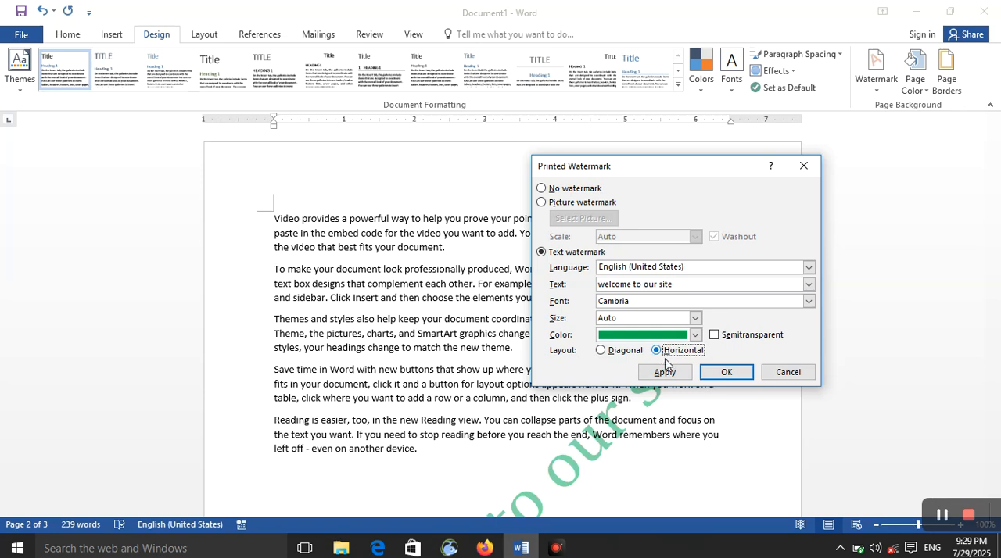
left_click(667, 374)
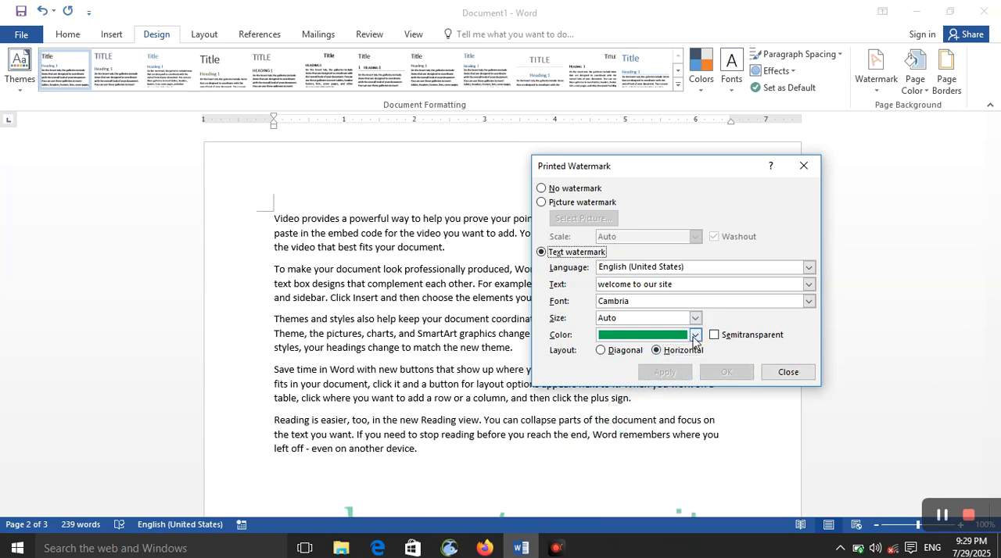
left_click(600, 350)
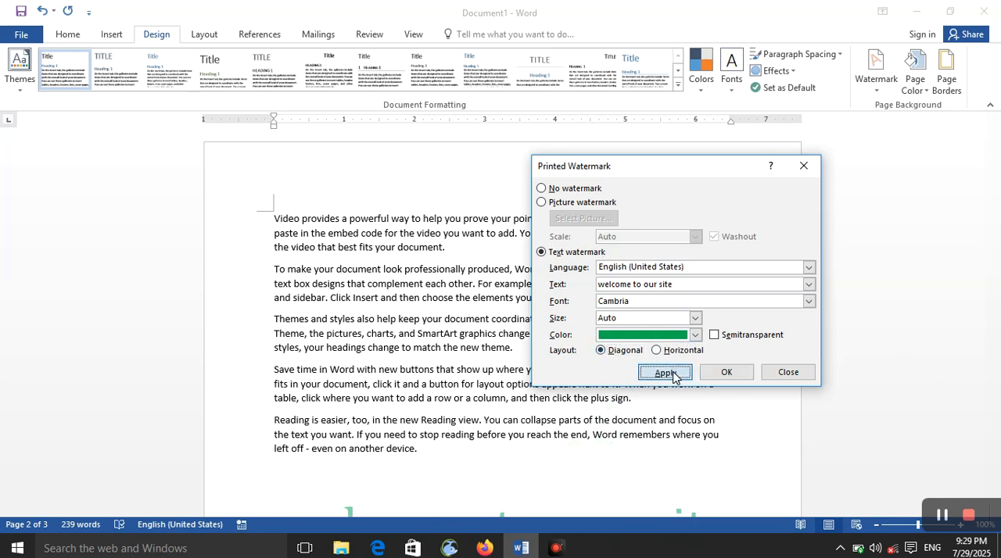
left_click(670, 373)
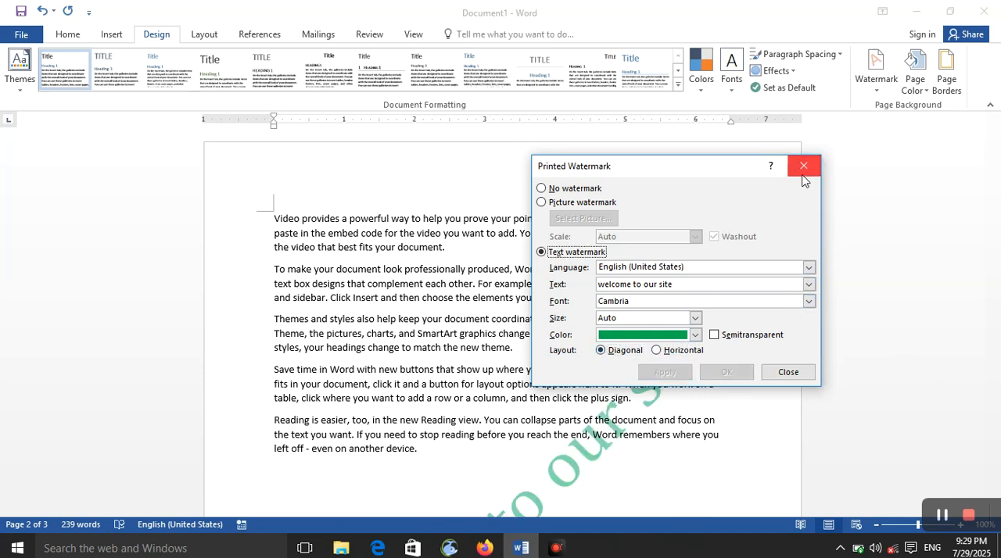
left_click(788, 372)
Remove the watermark from the document and set the page color to standard Yellow
left_click(876, 86)
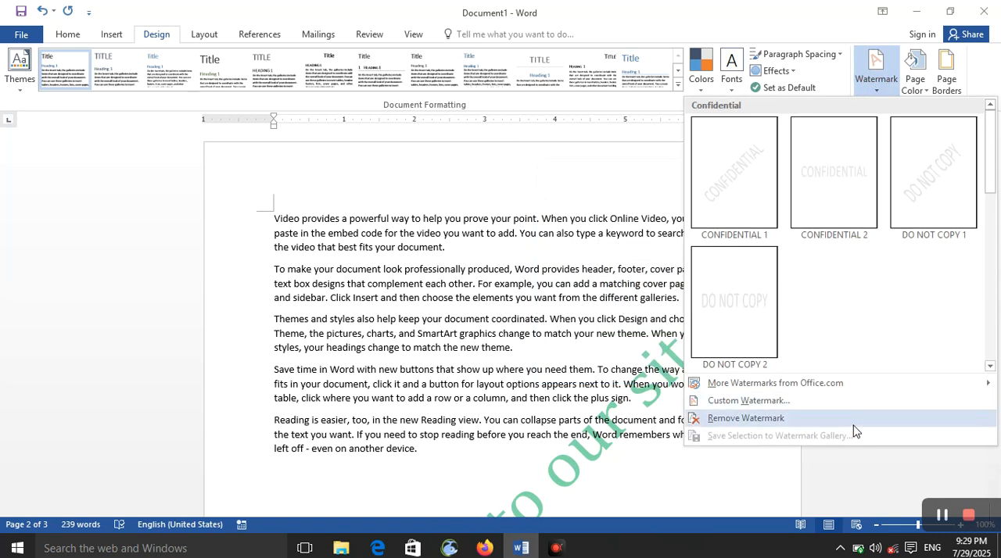
left_click(766, 421)
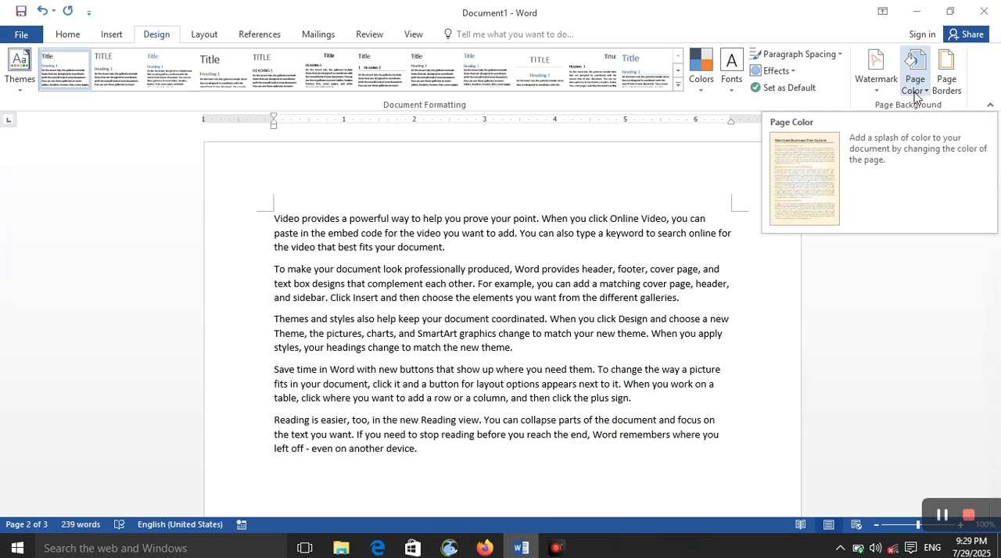
left_click(915, 95)
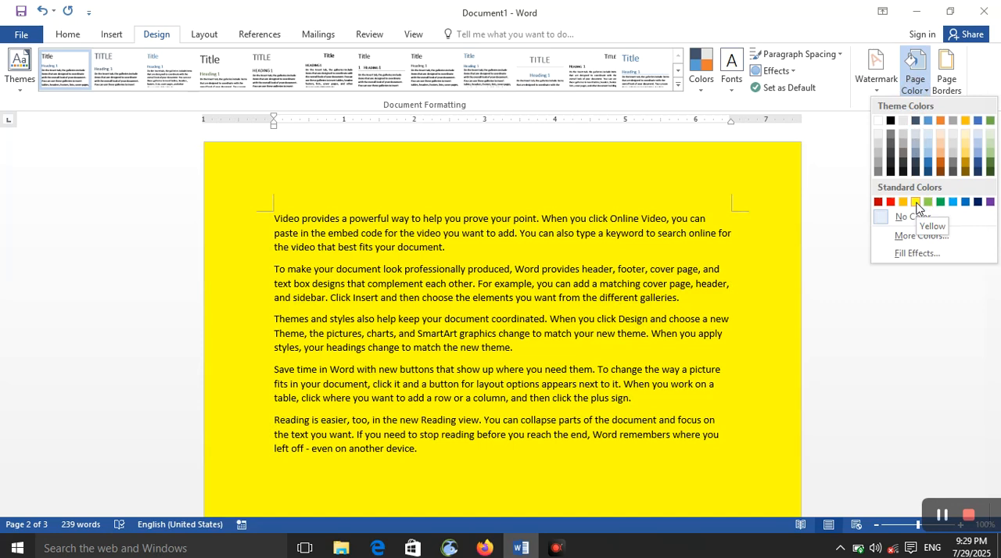
left_click(915, 202)
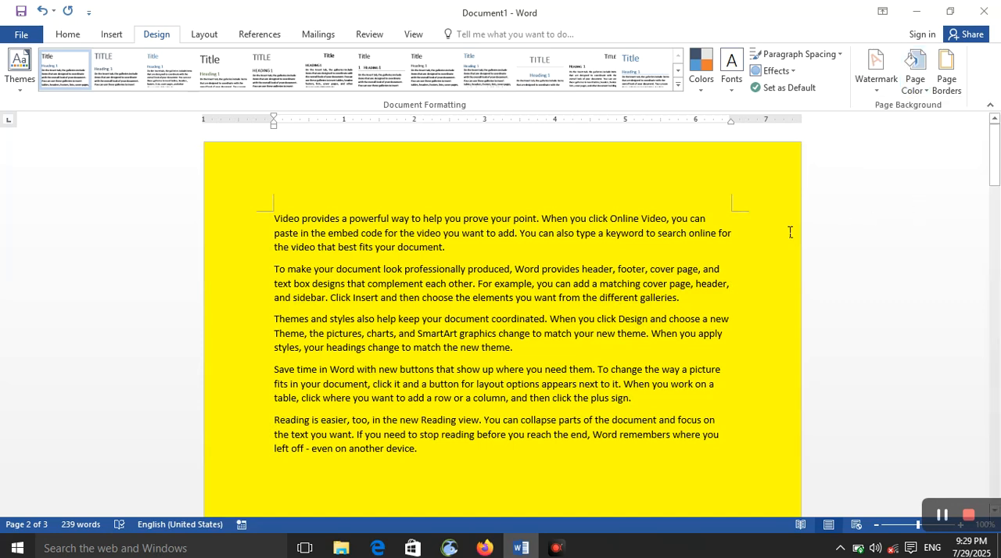
left_click(925, 91)
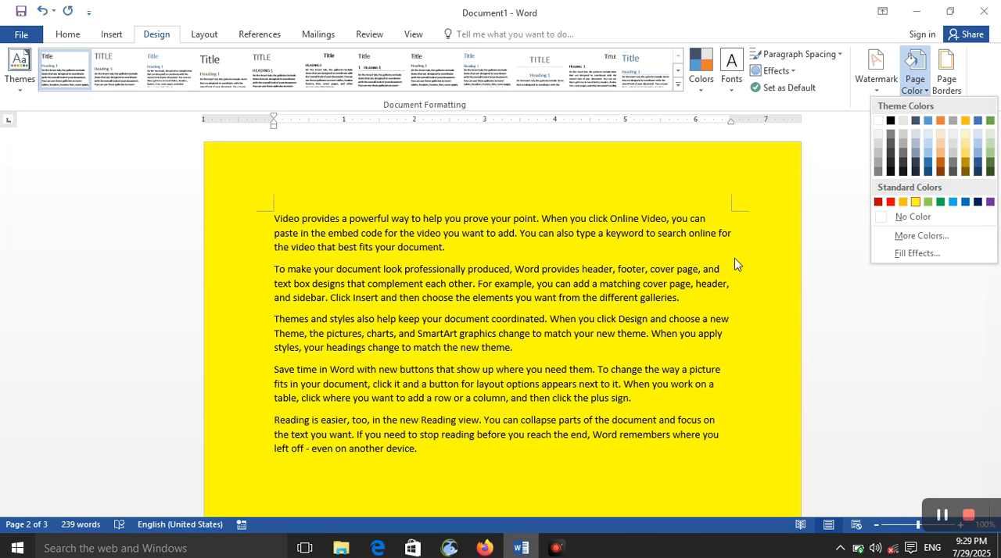
left_click(735, 260)
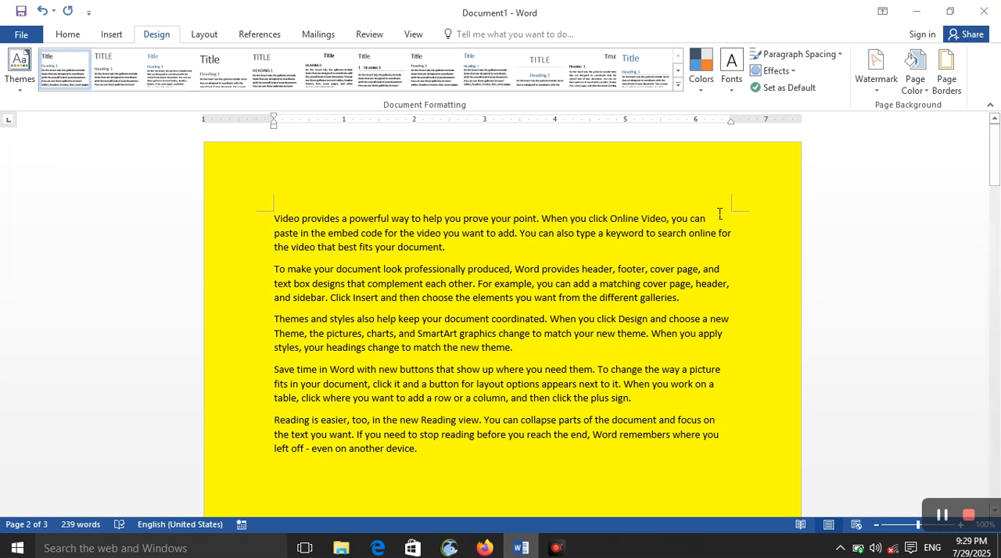
Check the print preview for the page color, then return to the document and look over its pages
left_click(11, 36)
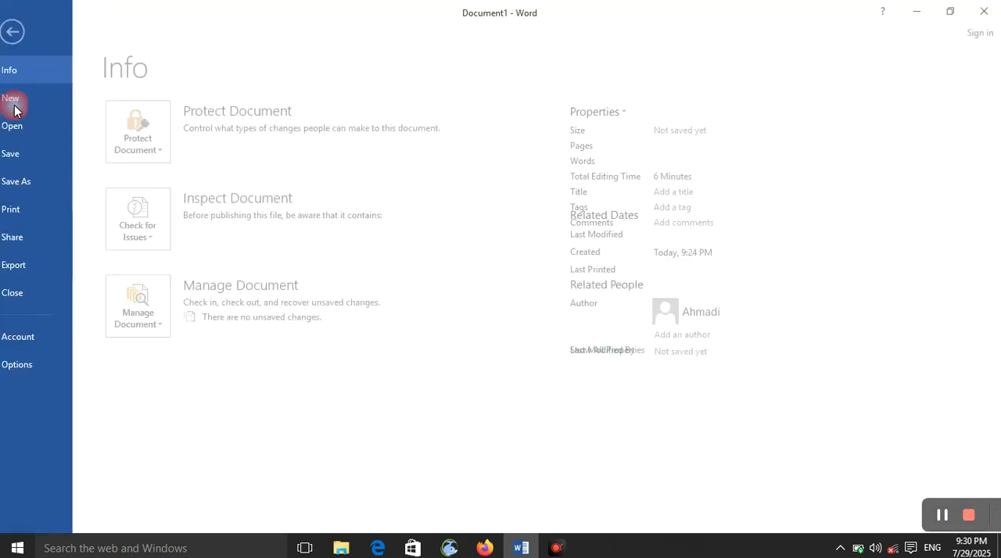
left_click(47, 209)
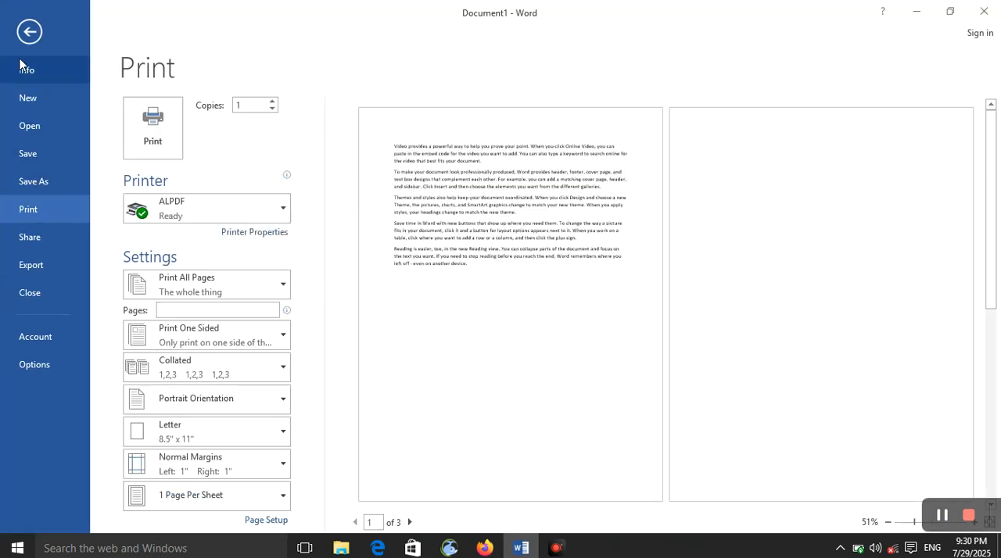
left_click(28, 34)
scroll(522, 266, "down", 6)
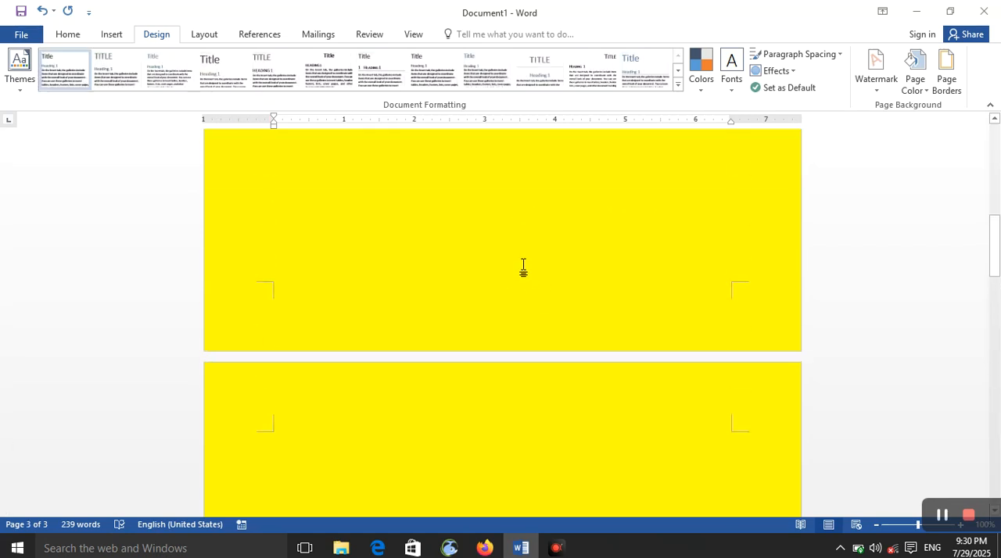
scroll(518, 254, "up", 1)
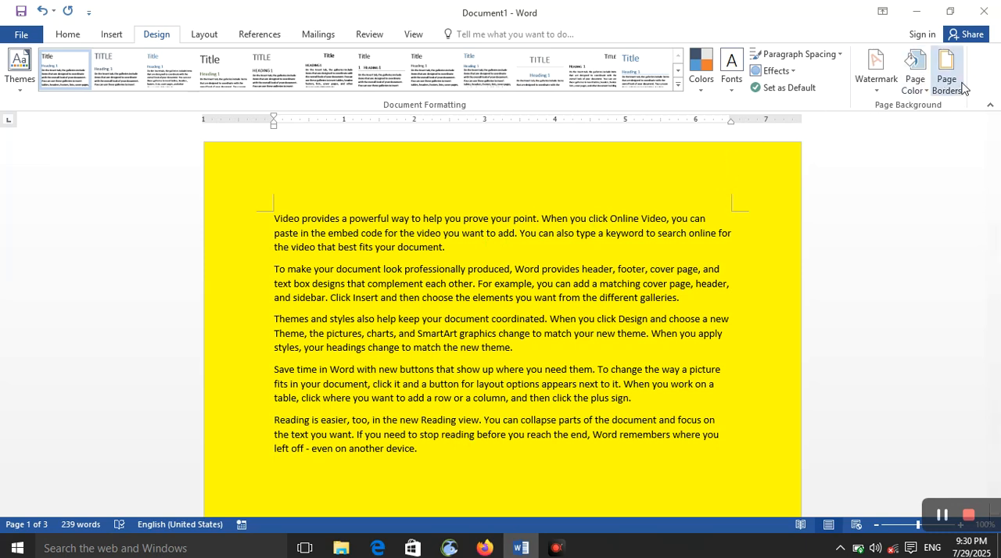
Set the page color to No Color
left_click(916, 86)
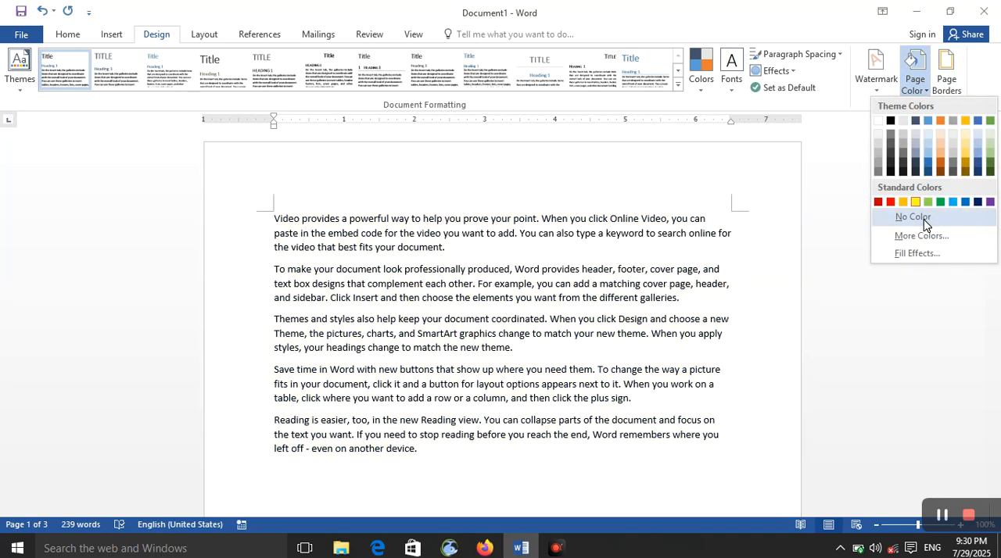
left_click(915, 217)
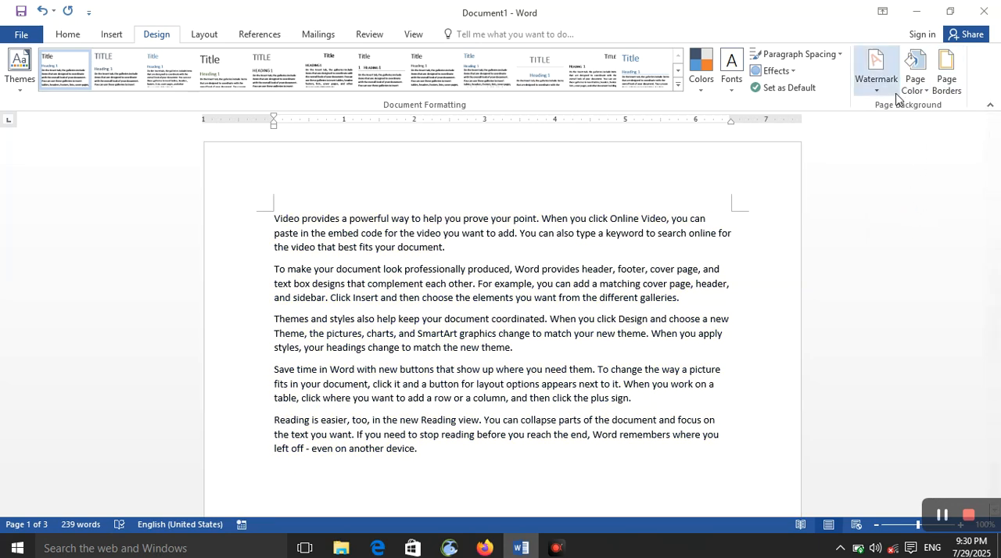
left_click(948, 88)
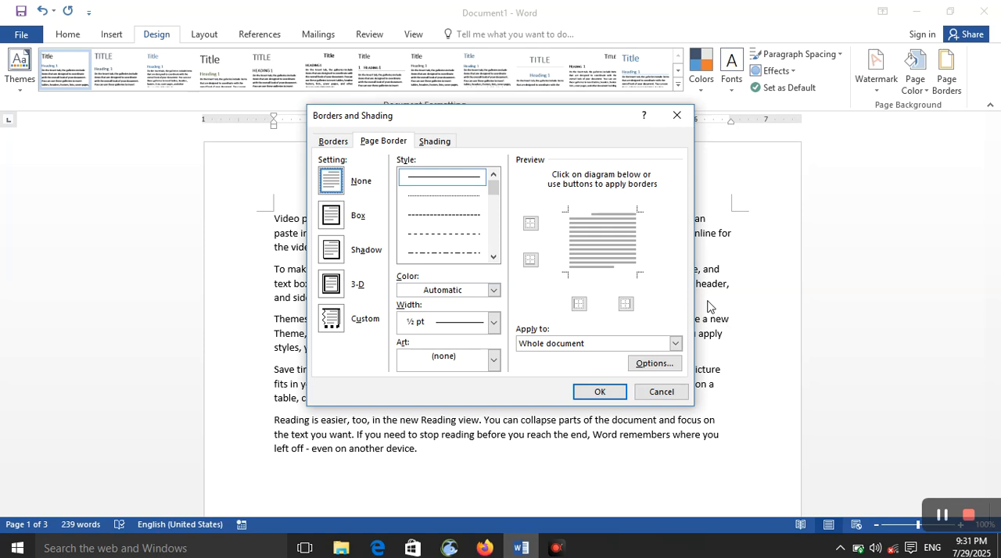
left_click(333, 143)
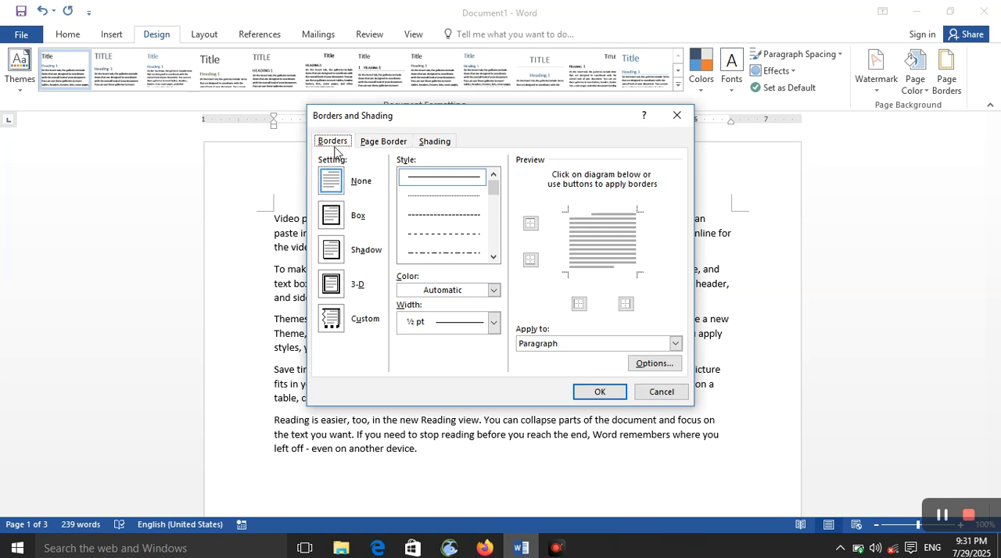
left_click(662, 392)
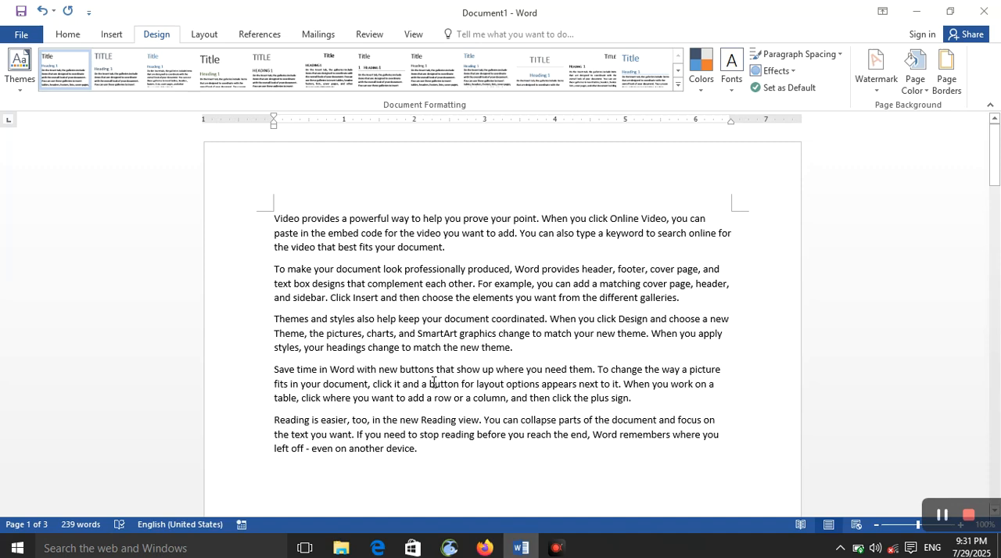
Make the third paragraph, starting "Themes and styles", bold and red
left_click_drag(525, 359, 274, 319)
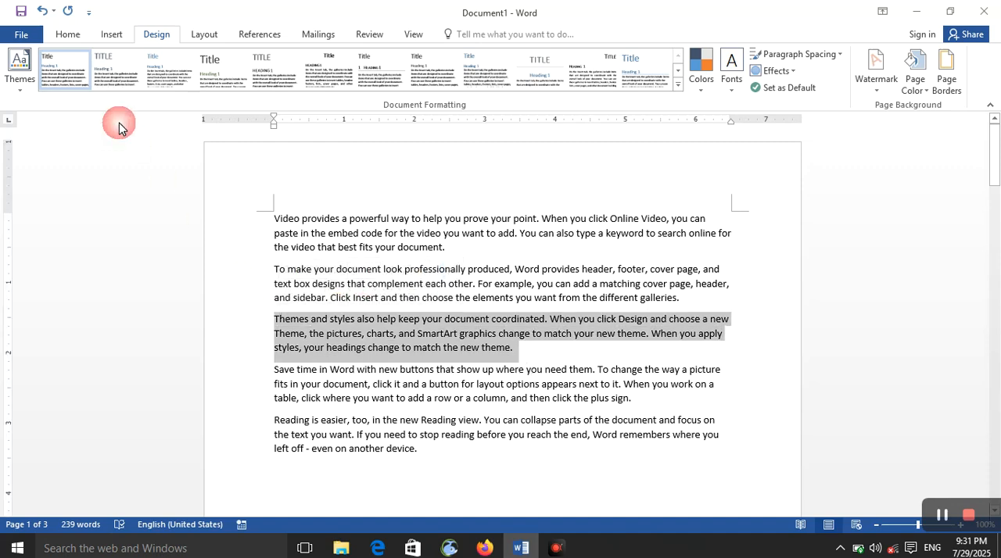
left_click(67, 34)
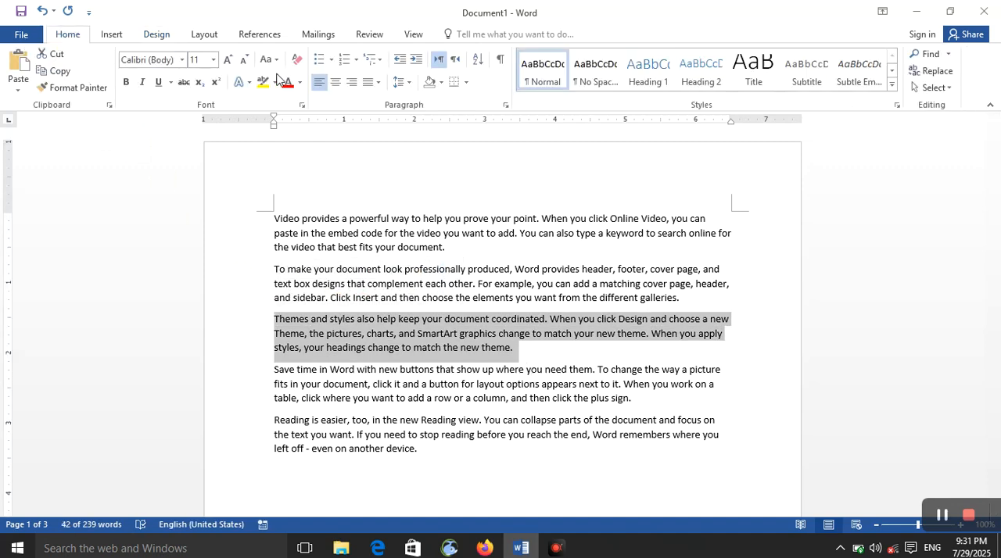
left_click(127, 83)
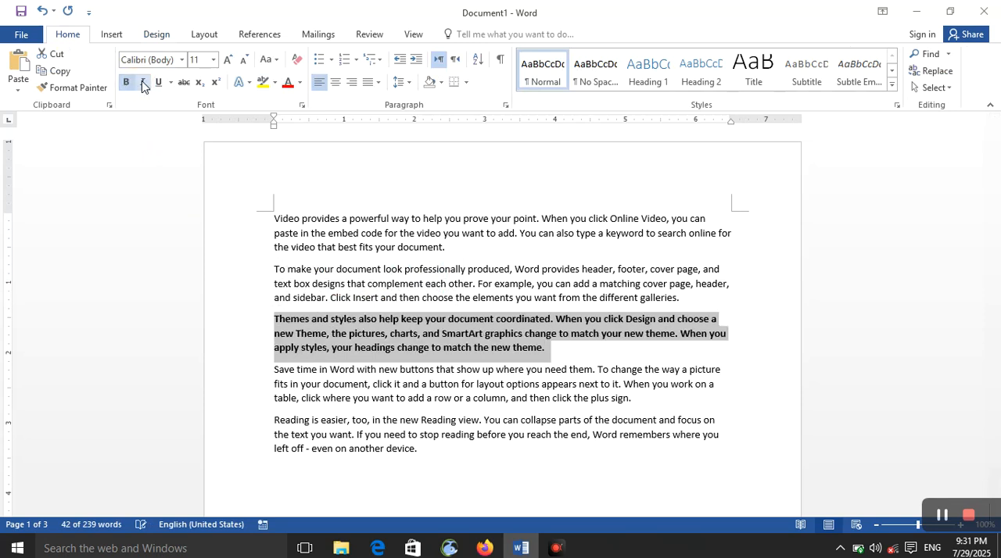
left_click(288, 85)
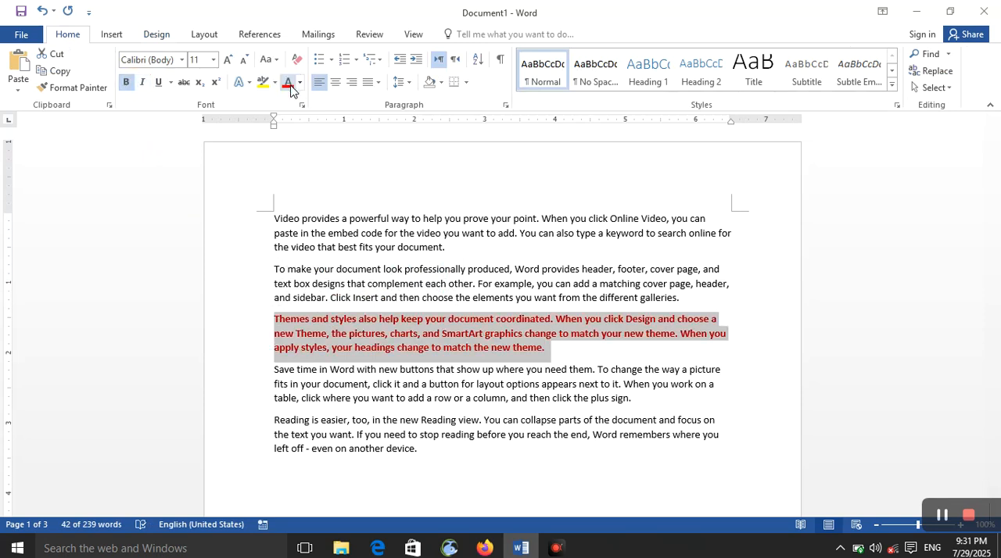
Start a box border around the selected paragraph using the triple-line style
left_click(156, 34)
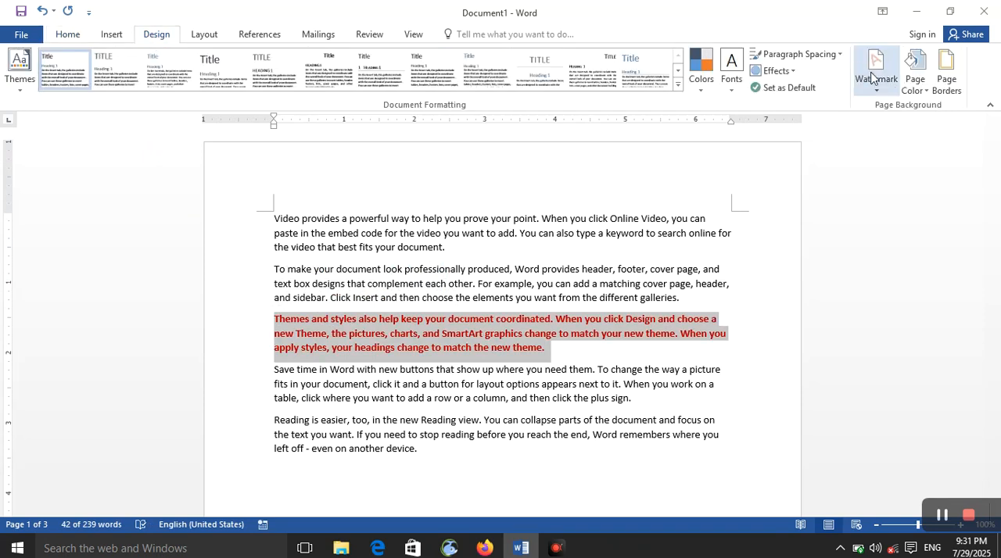
left_click(946, 78)
left_click(332, 142)
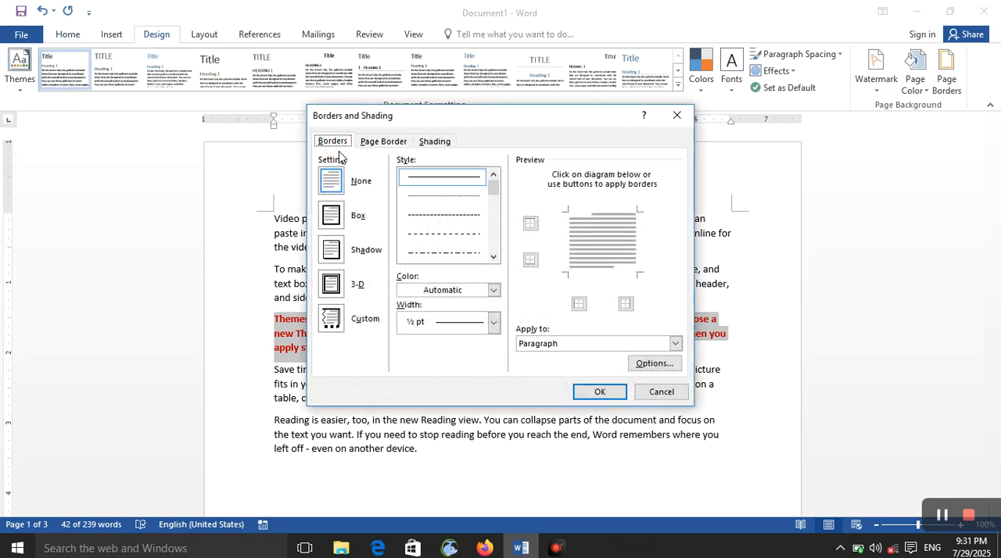
left_click(493, 256)
left_click(493, 257)
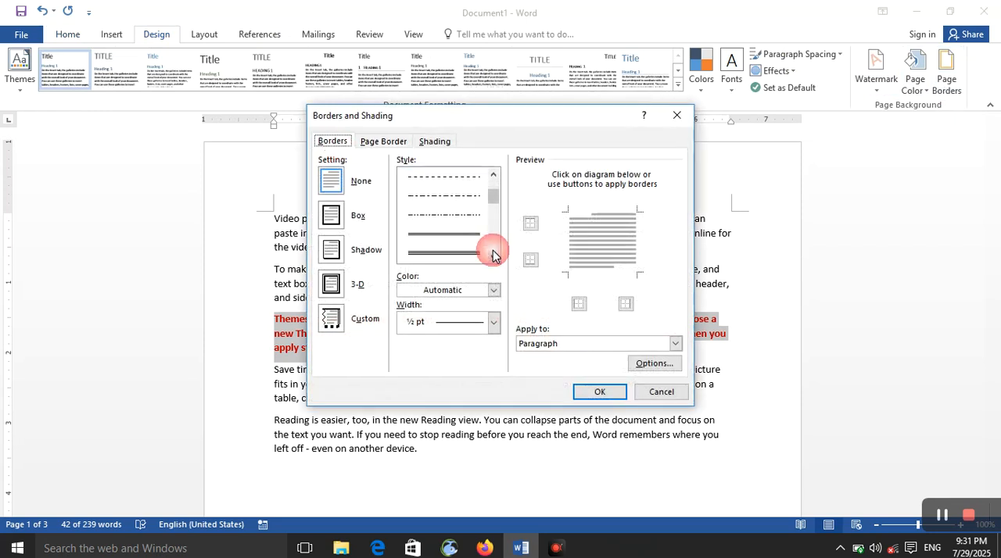
left_click(474, 254)
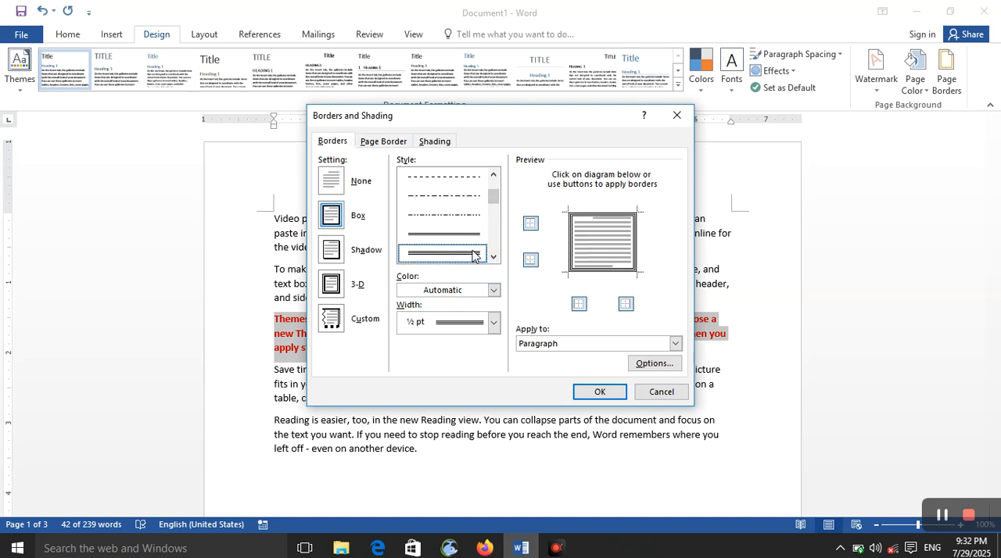
Set the paragraph border's color to standard Light Blue, try a 2 ¼ pt width, and settle on 1 ½ pt
left_click(493, 290)
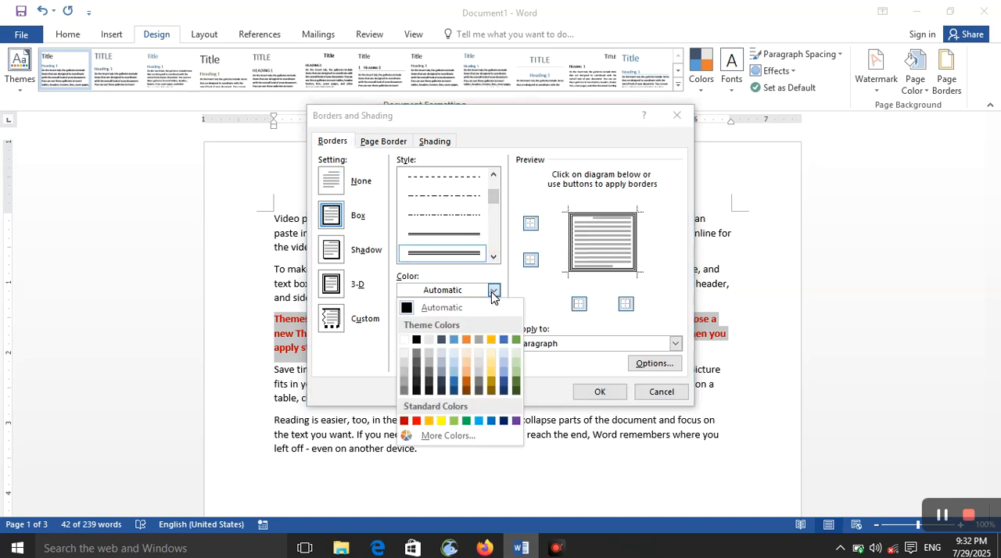
left_click(479, 422)
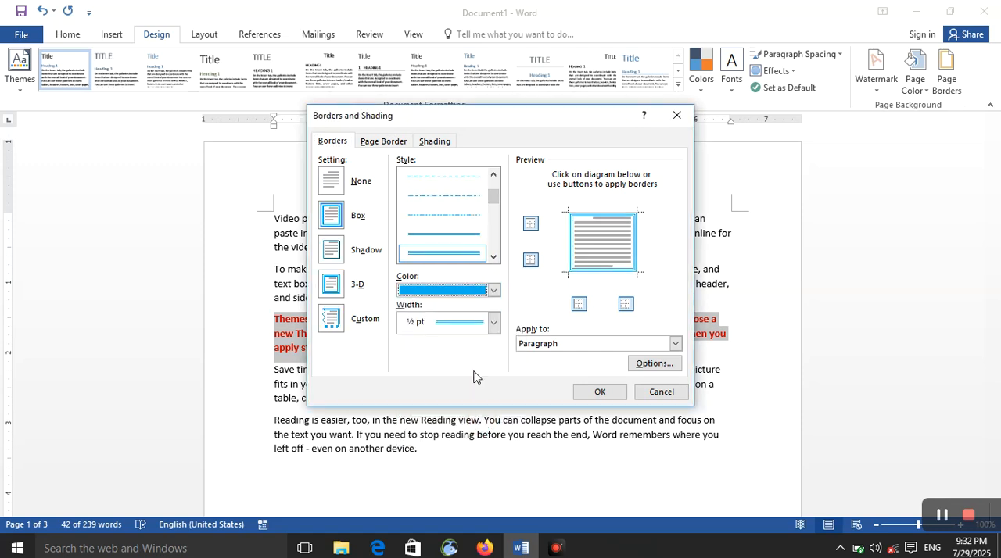
left_click(494, 322)
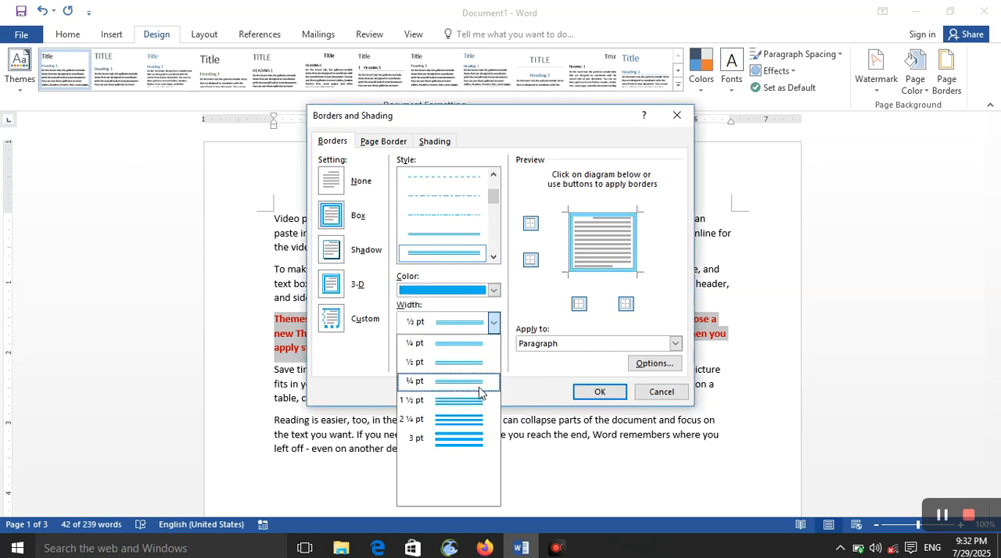
left_click(478, 420)
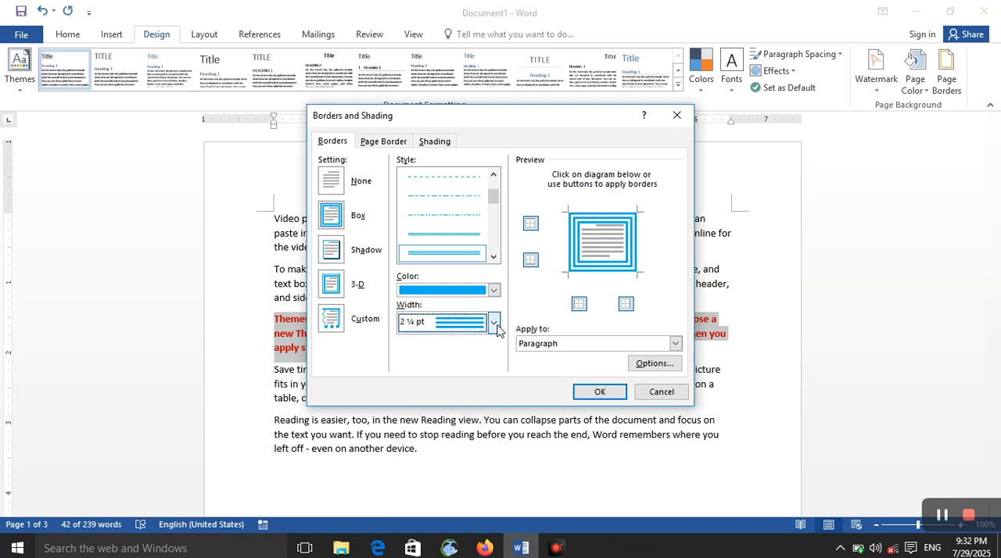
left_click(497, 328)
left_click(489, 401)
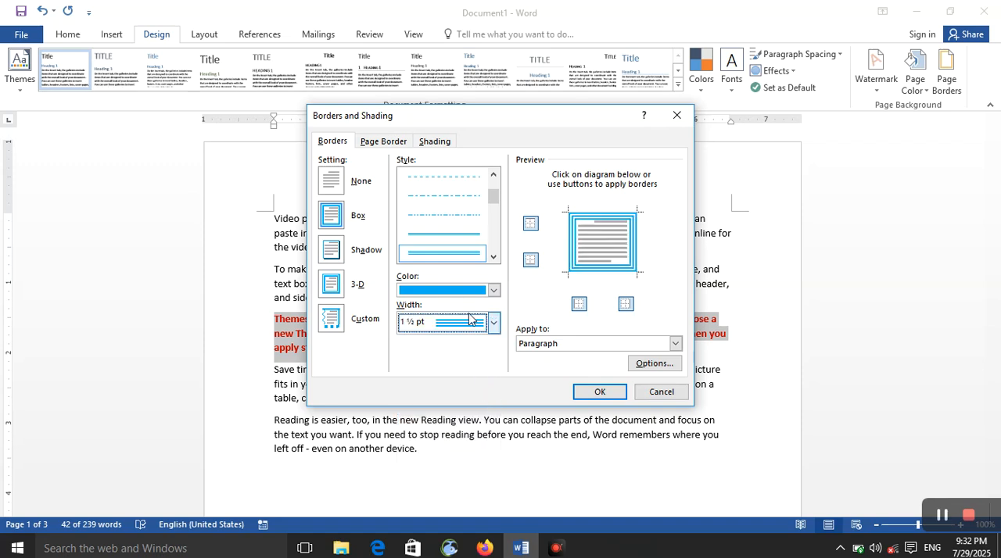
Switch individual sides of the paragraph border off and back on in the preview
left_click(530, 224)
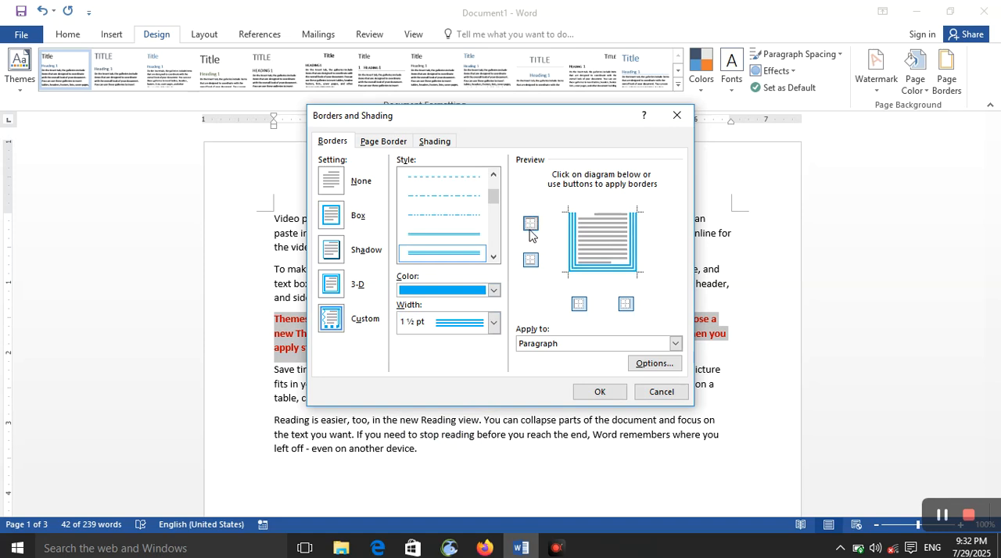
left_click(530, 227)
left_click(530, 263)
left_click(531, 262)
left_click(584, 304)
left_click(583, 304)
left_click(624, 303)
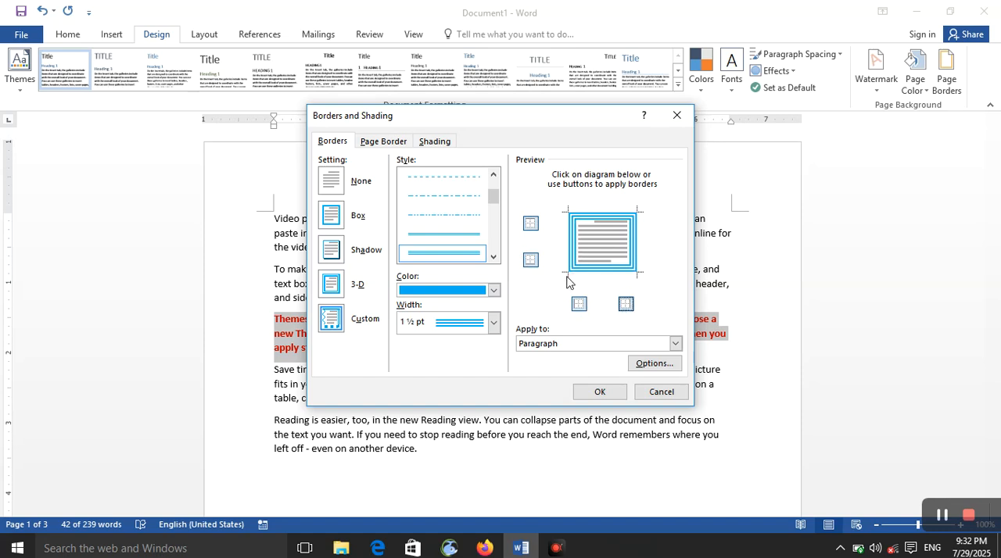
Keep the border applied to Paragraph, confirm it for the red text, and deselect the paragraph
left_click(564, 345)
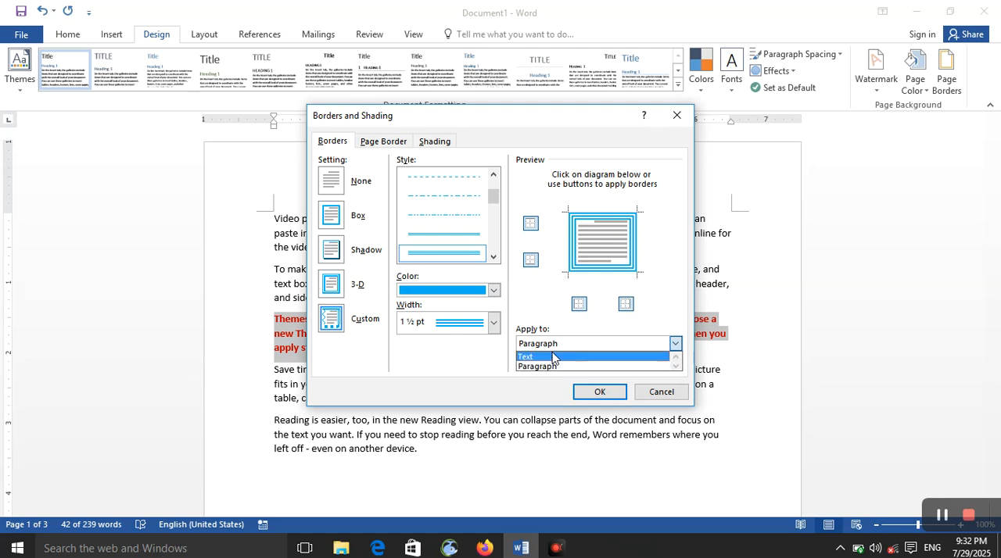
left_click(488, 360)
left_click(599, 392)
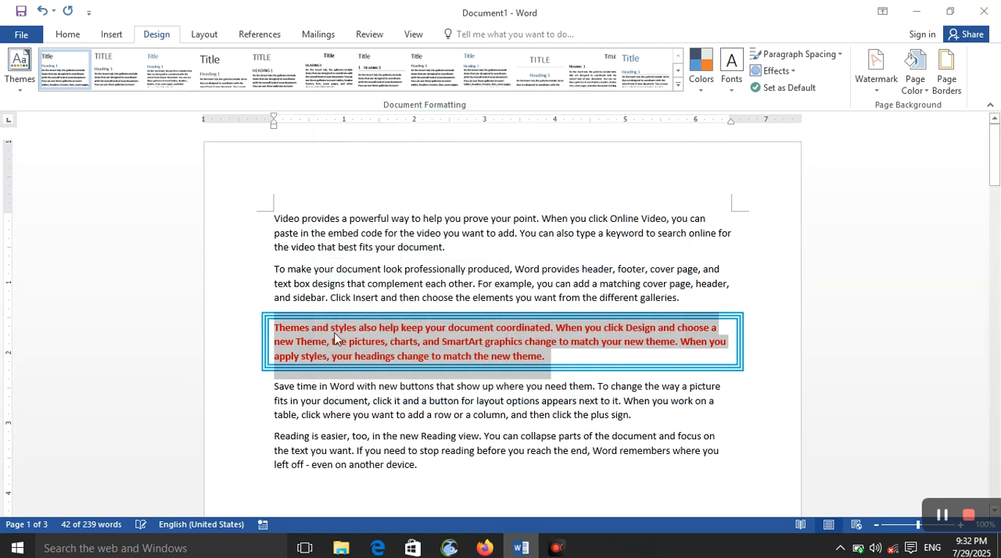
left_click(486, 415)
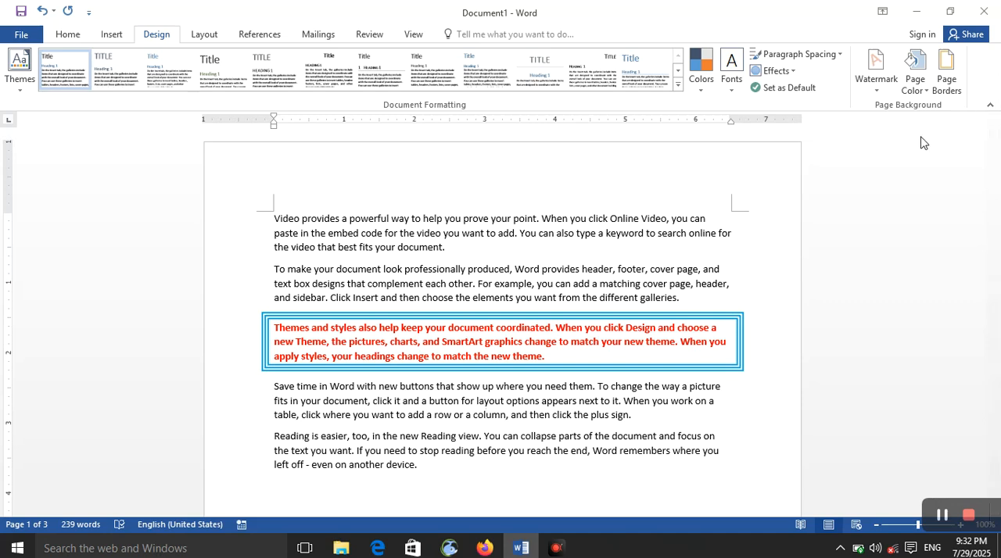
Select the fourth paragraph, try Box for the page border, and set up a Shadow page border with a double-line style
triple_click(659, 422)
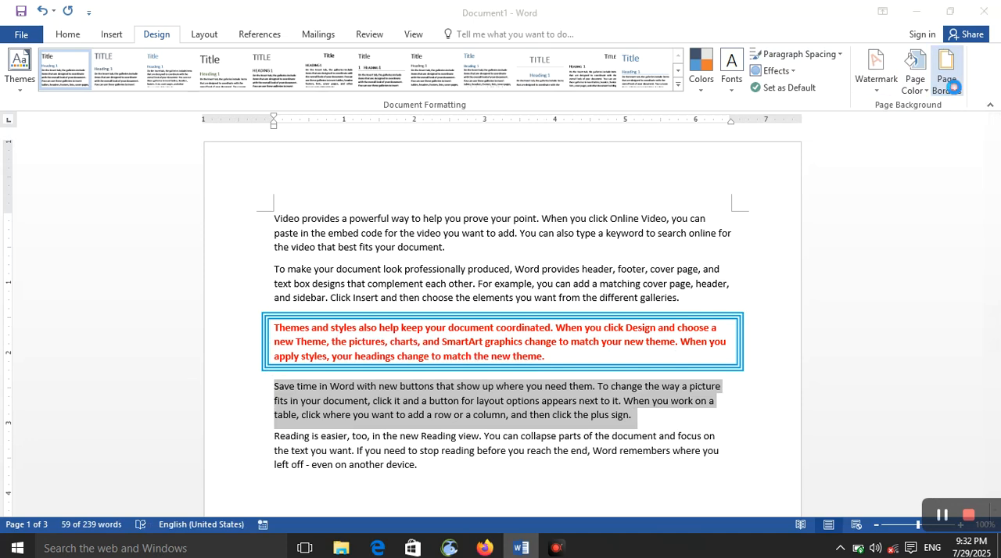
left_click(946, 71)
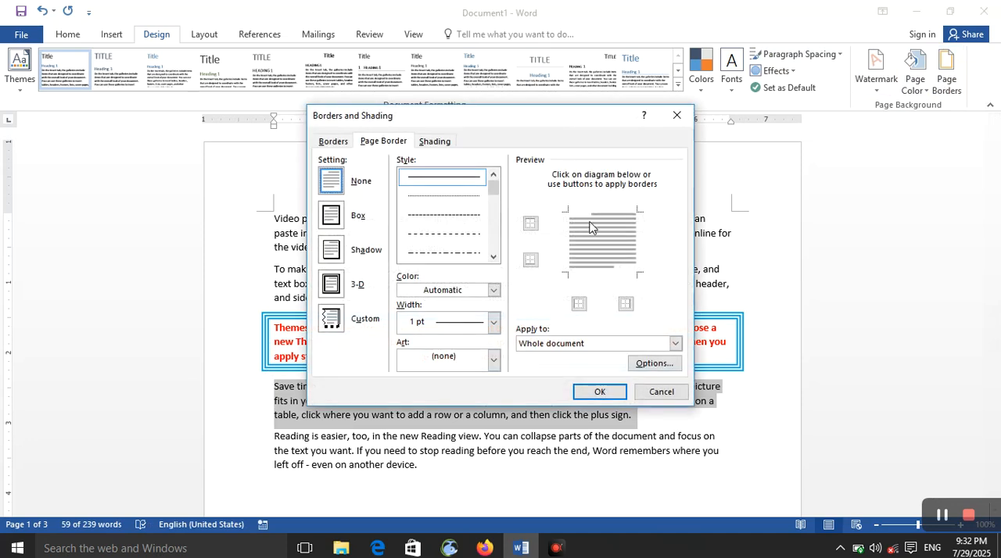
left_click(337, 223)
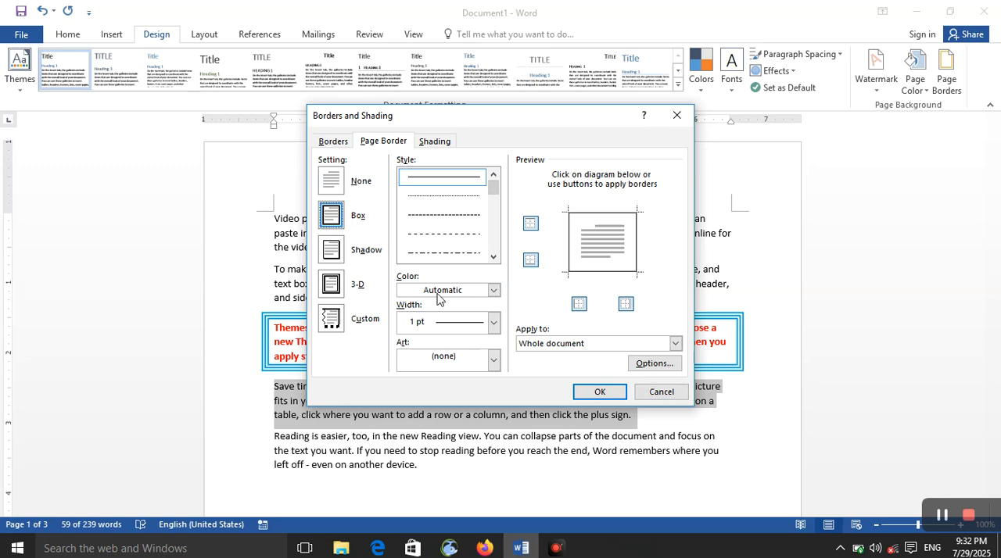
left_click(333, 251)
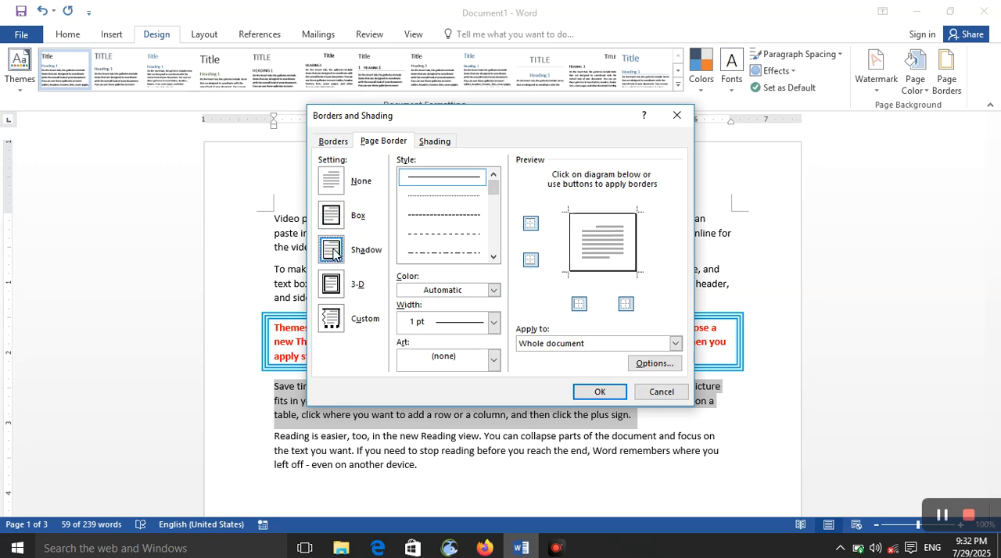
left_click(494, 257)
left_click(493, 257)
left_click(467, 238)
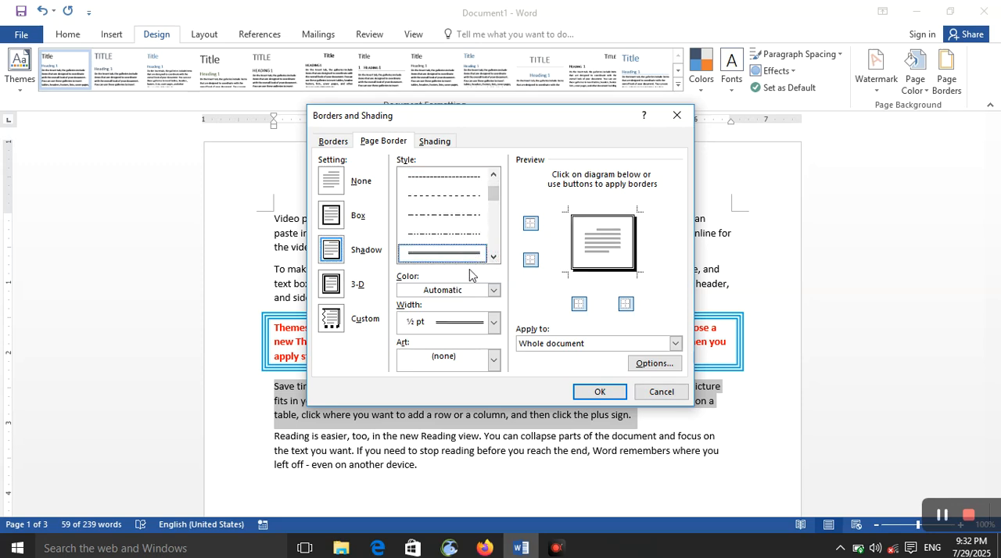
Change the page border setting to 3-D with a thick-and-thin line style
left_click(330, 288)
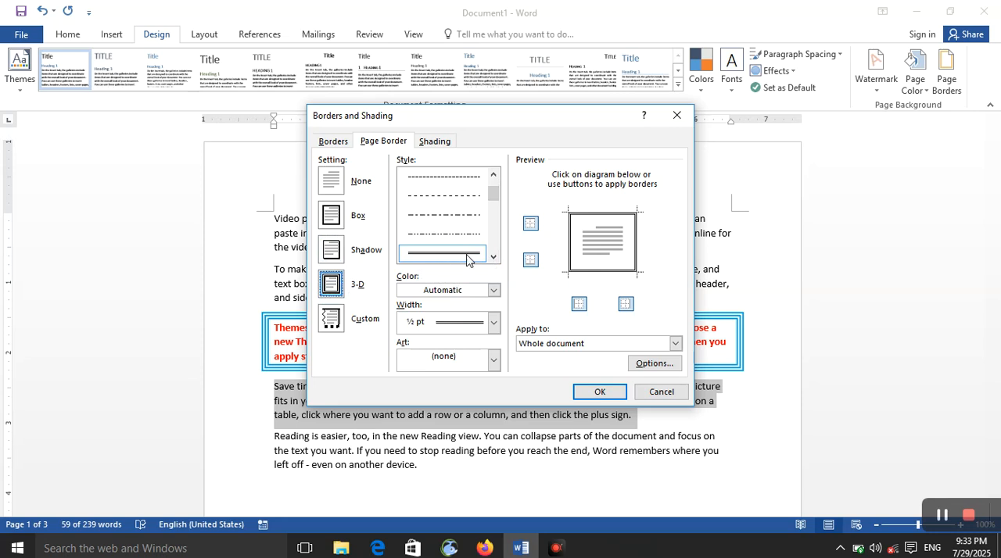
left_click(493, 258)
left_click(493, 258)
left_click(493, 258)
left_click(478, 247)
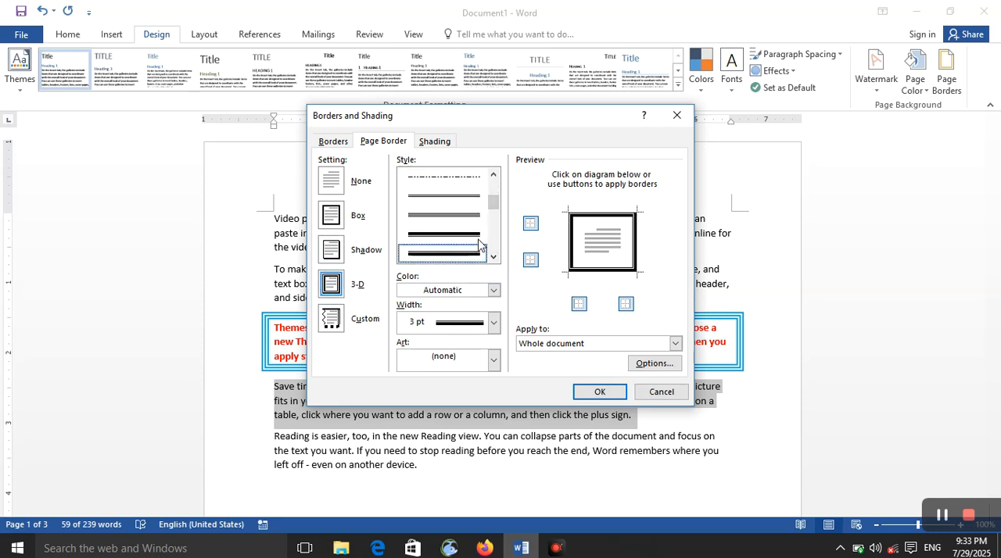
Set the page border's color to standard Purple and keep its width at 3 pt
left_click(494, 290)
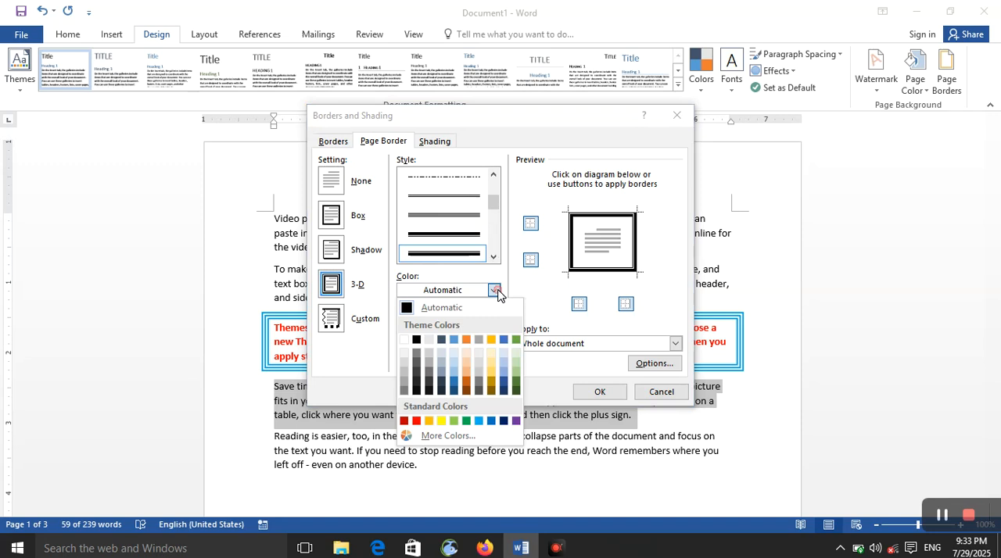
left_click(516, 422)
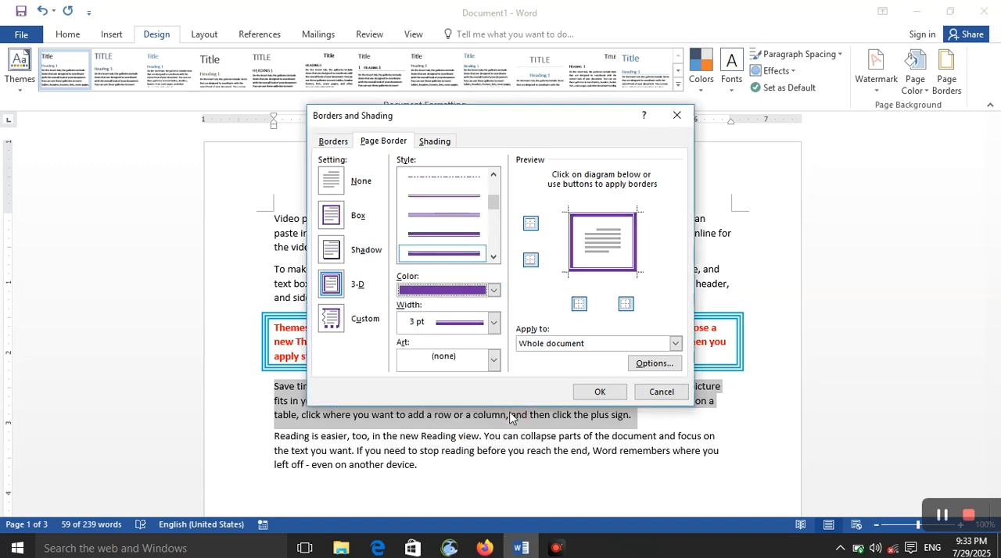
left_click(494, 322)
left_click(527, 320)
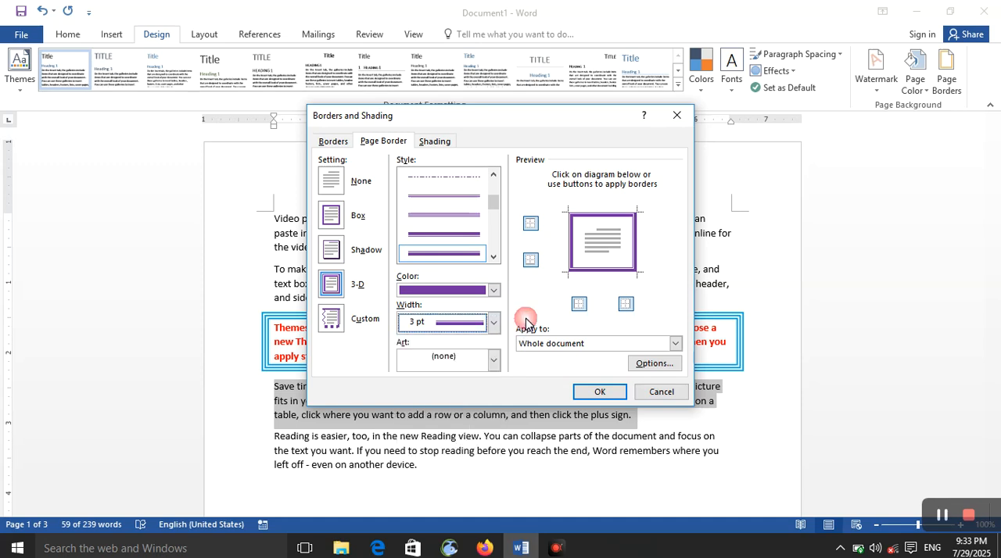
Set up a 3-D paragraph border for the selected paragraph with a thick-and-thin line style
left_click(332, 142)
left_click(331, 285)
left_click(492, 258)
left_click(493, 257)
left_click(492, 258)
left_click(469, 253)
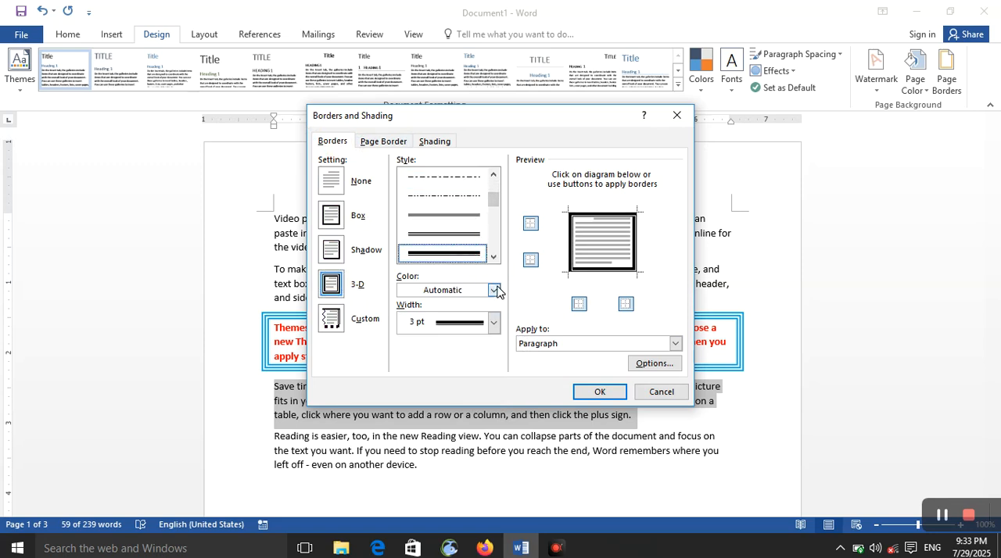
Color the fourth paragraph's 3-D border standard Orange, keep its width at 3 pt, and apply it to the text
left_click(493, 290)
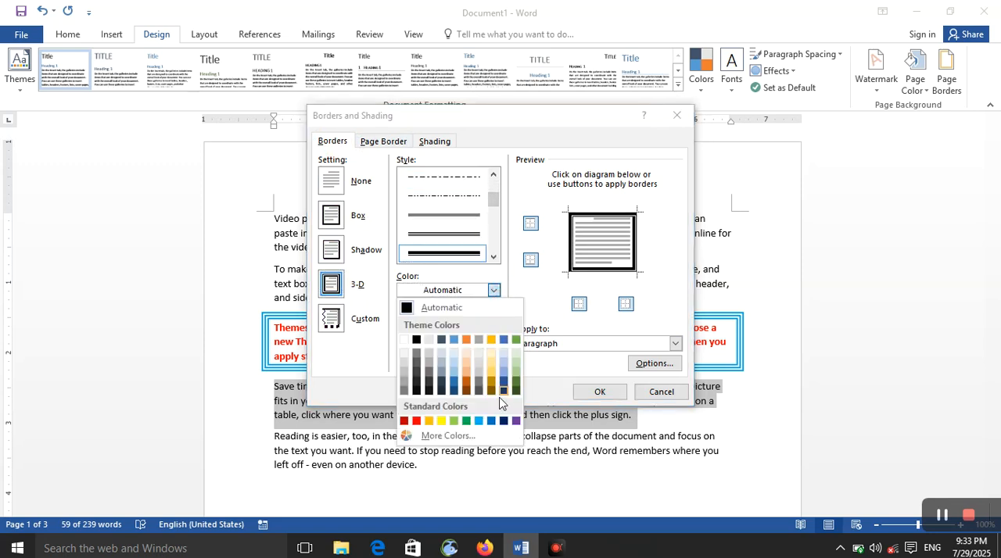
left_click(430, 422)
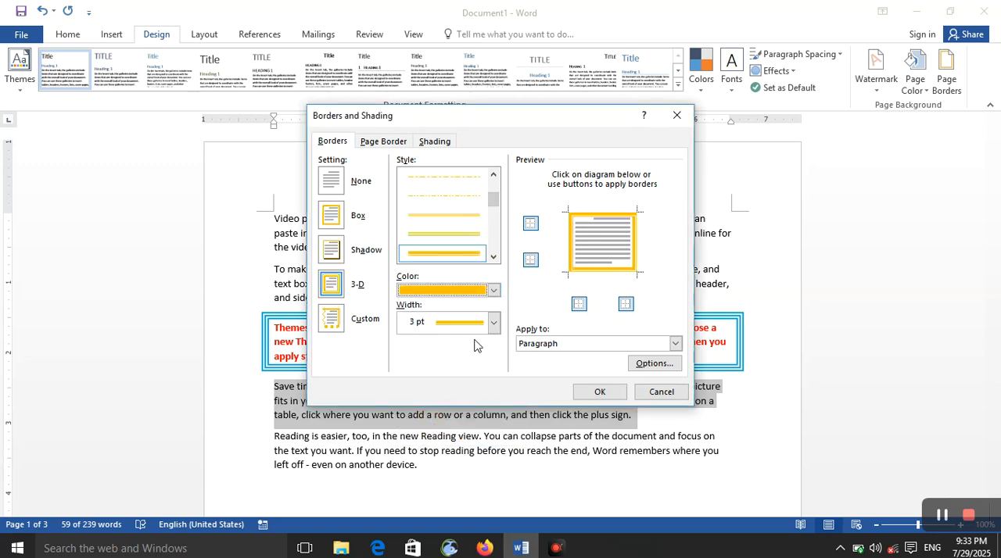
left_click(493, 322)
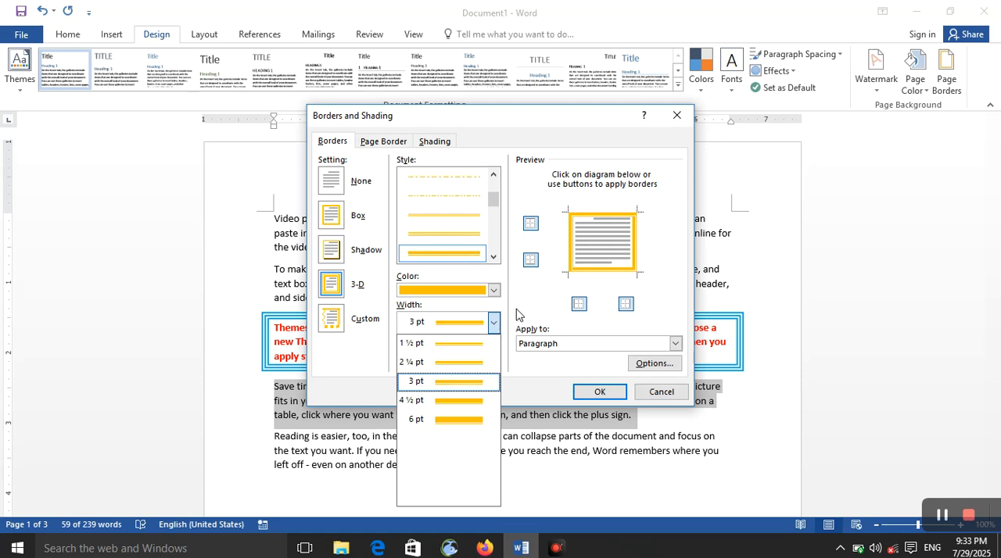
left_click(517, 312)
left_click(557, 344)
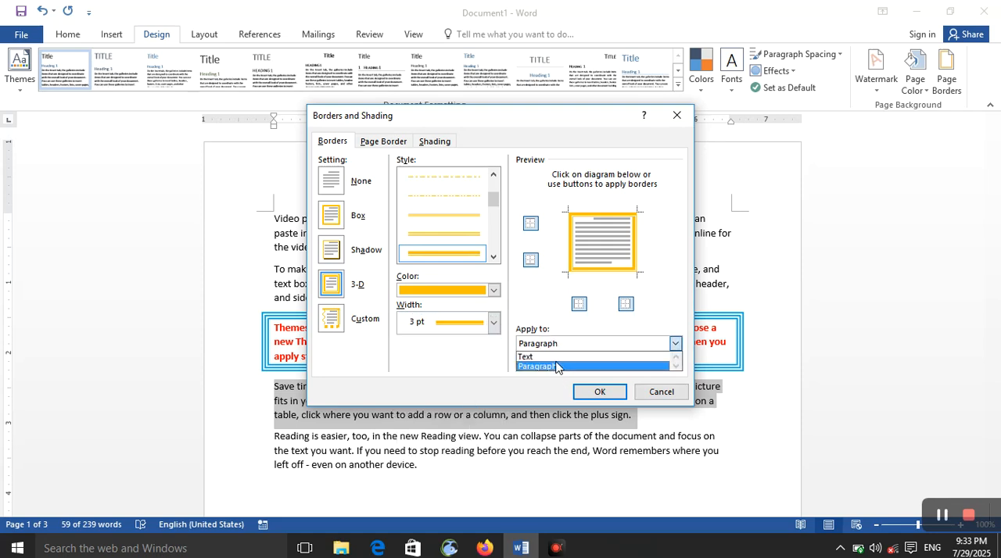
left_click(557, 357)
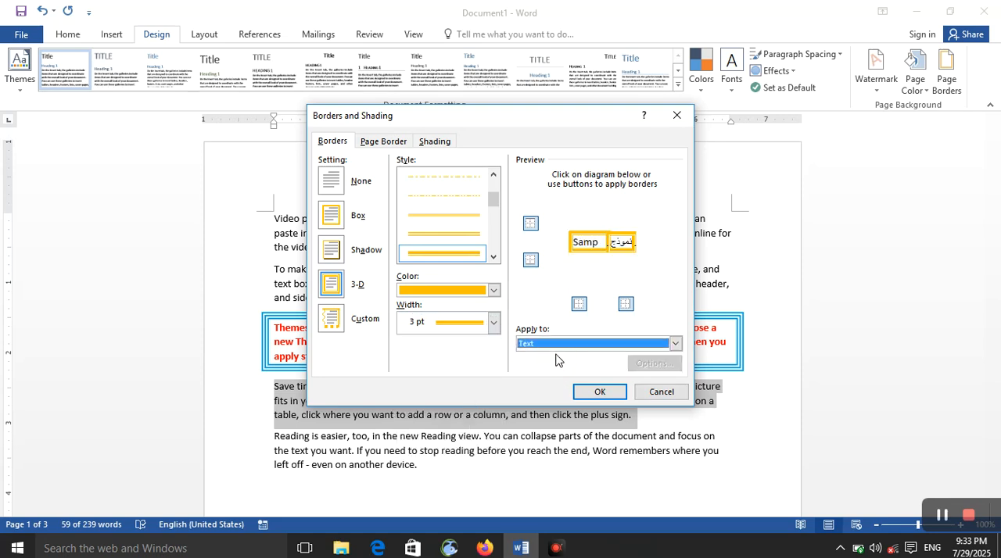
left_click(612, 398)
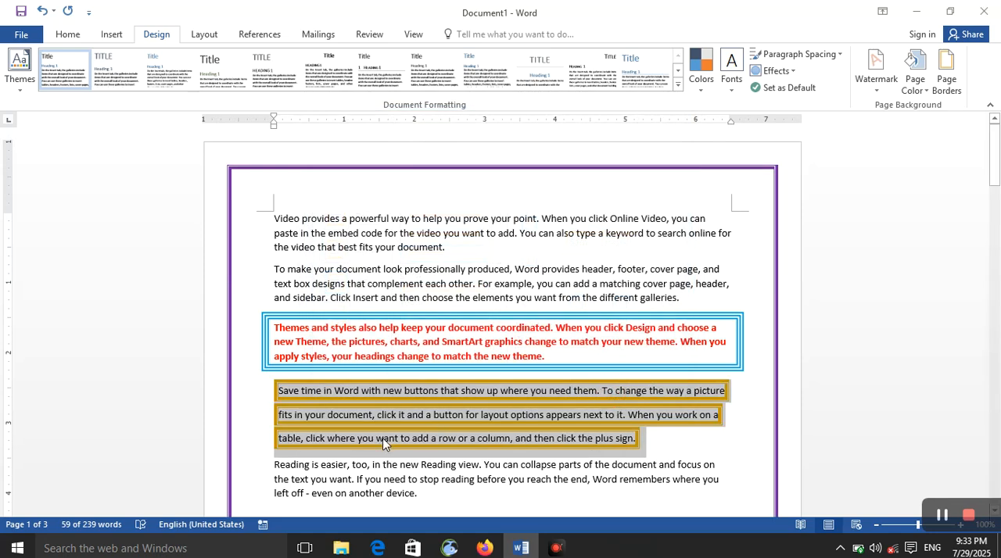
left_click(383, 440)
left_click_drag(647, 449, 251, 391)
left_click(558, 471)
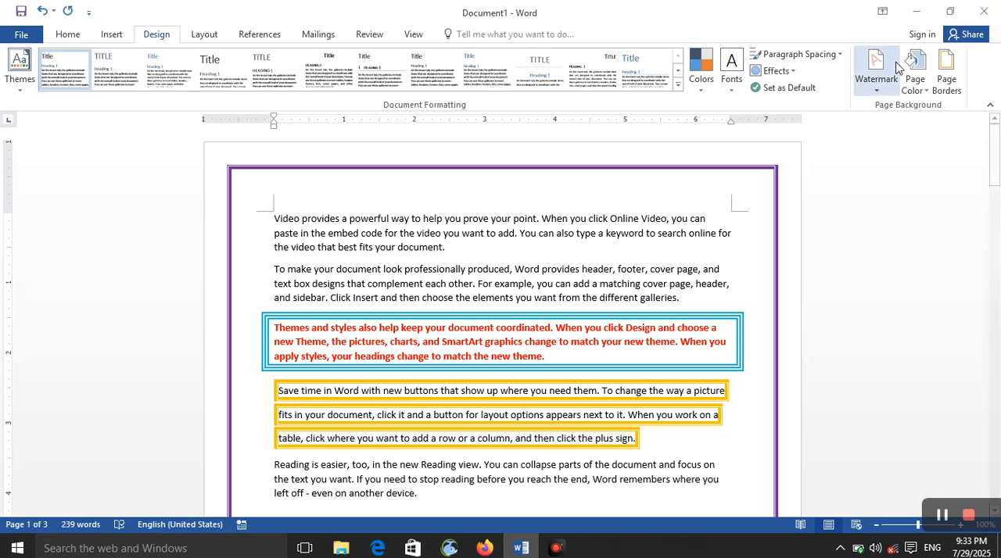
left_click(947, 72)
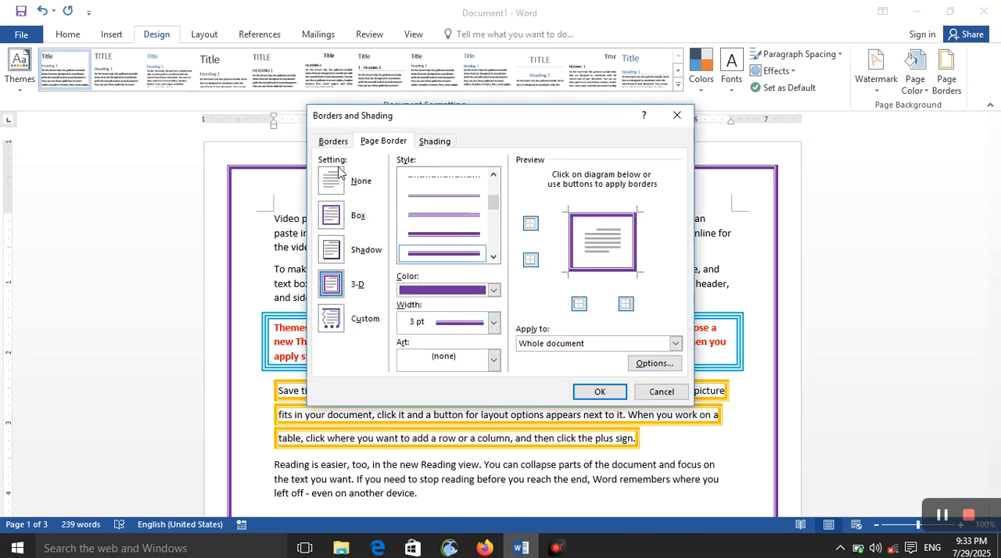
left_click(332, 141)
left_click(337, 326)
left_click(492, 257)
left_click(493, 257)
left_click(492, 256)
left_click(468, 249)
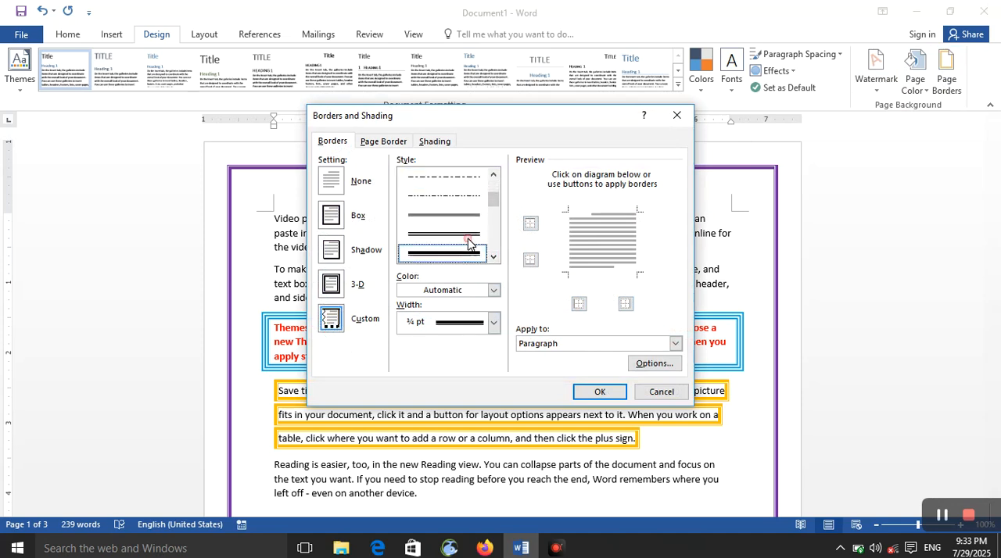
left_click(492, 322)
left_click(486, 382)
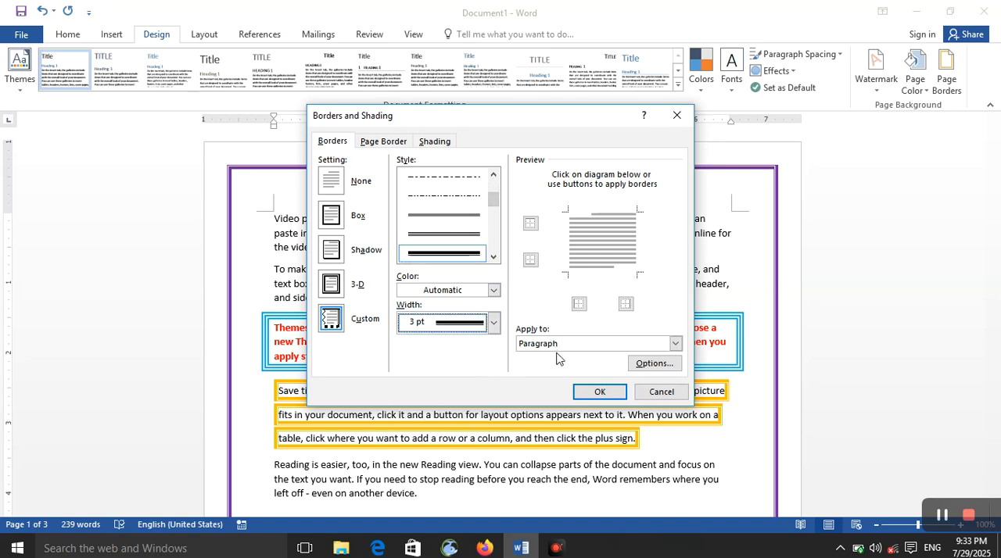
left_click(557, 344)
left_click(505, 352)
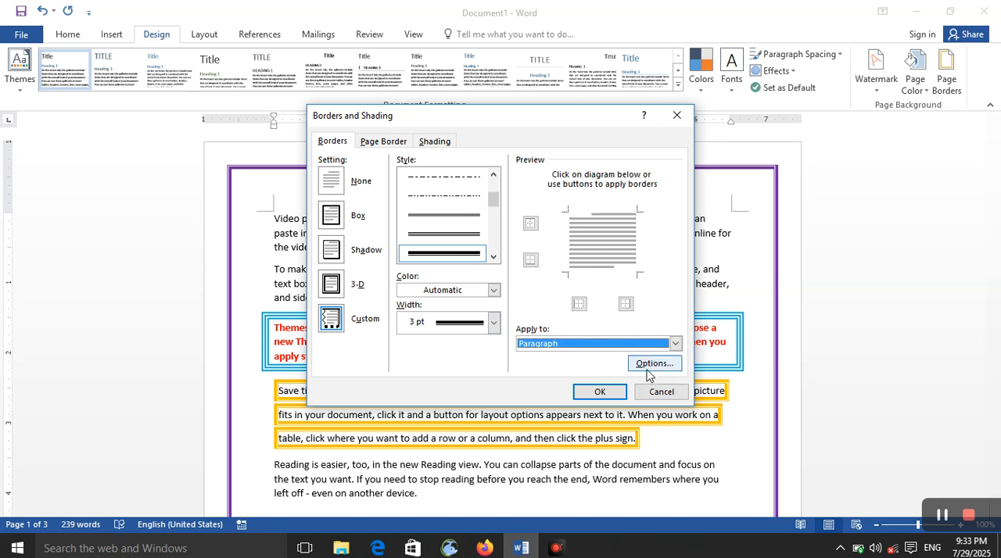
left_click(661, 391)
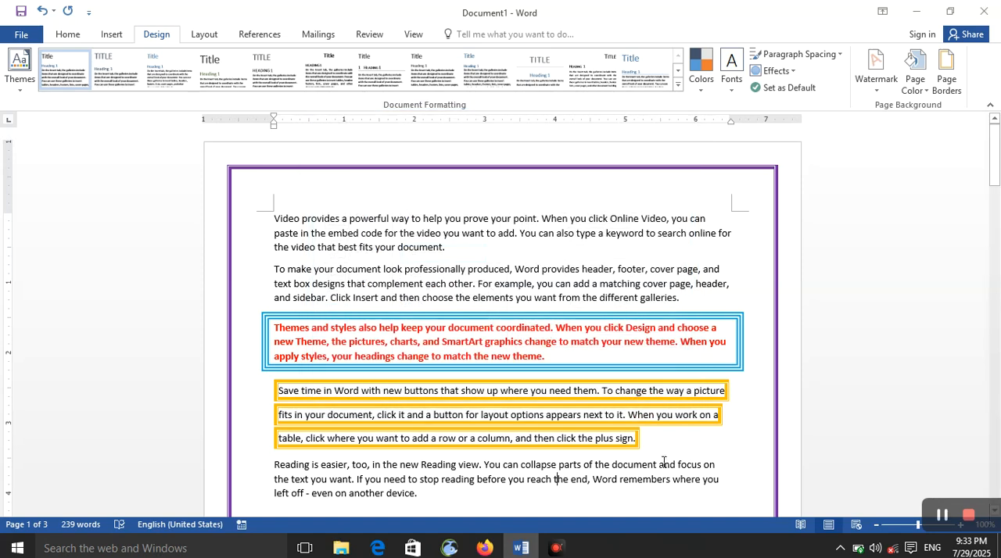
Select the red third paragraph and set its border's top distance from the text to 6 pt
left_click_drag(716, 359, 285, 331)
double_click(273, 322)
left_click(602, 377)
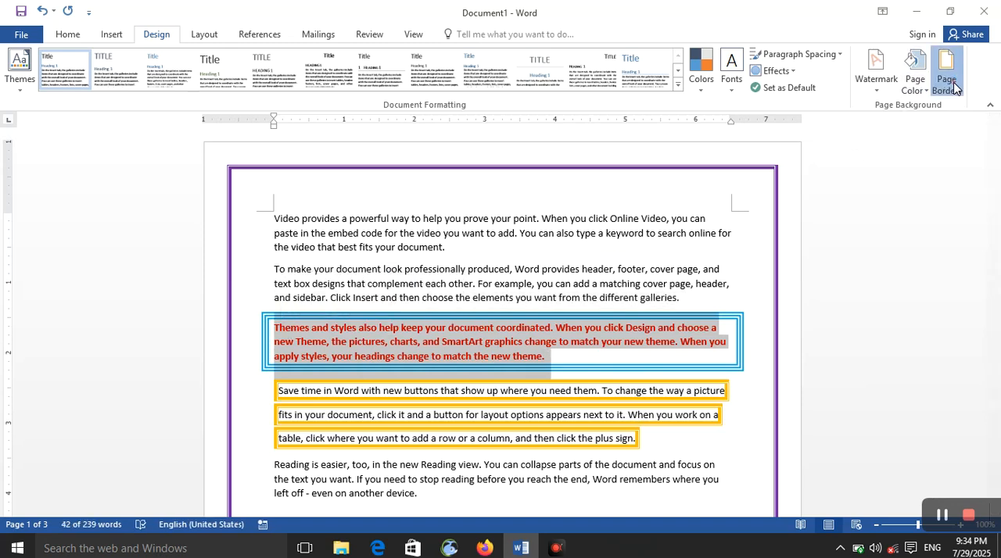
left_click(946, 74)
left_click(334, 141)
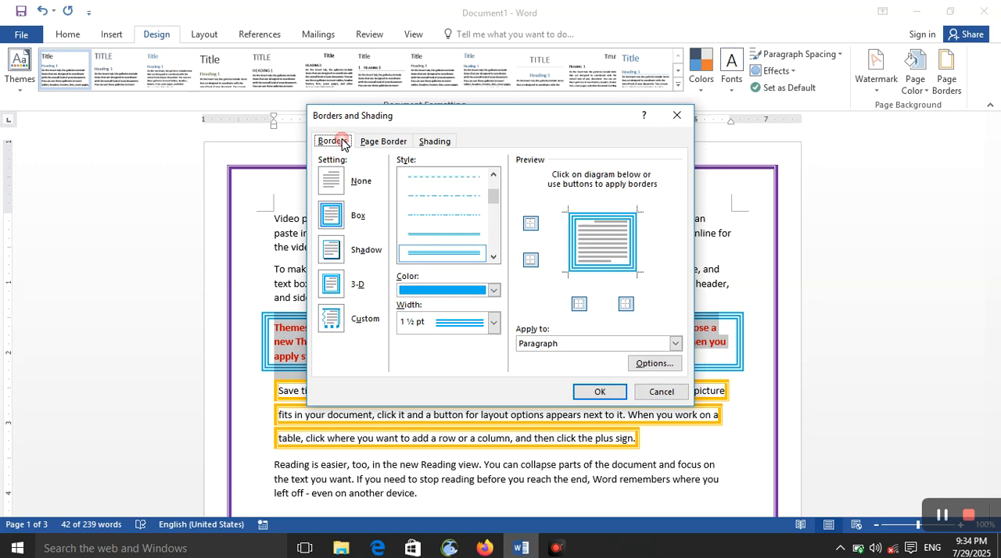
left_click(657, 364)
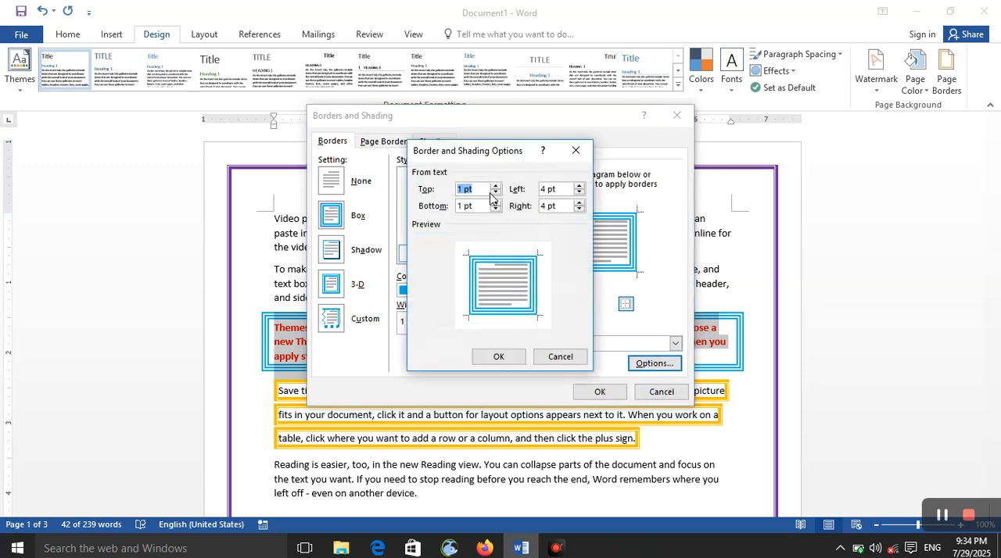
left_click(494, 188)
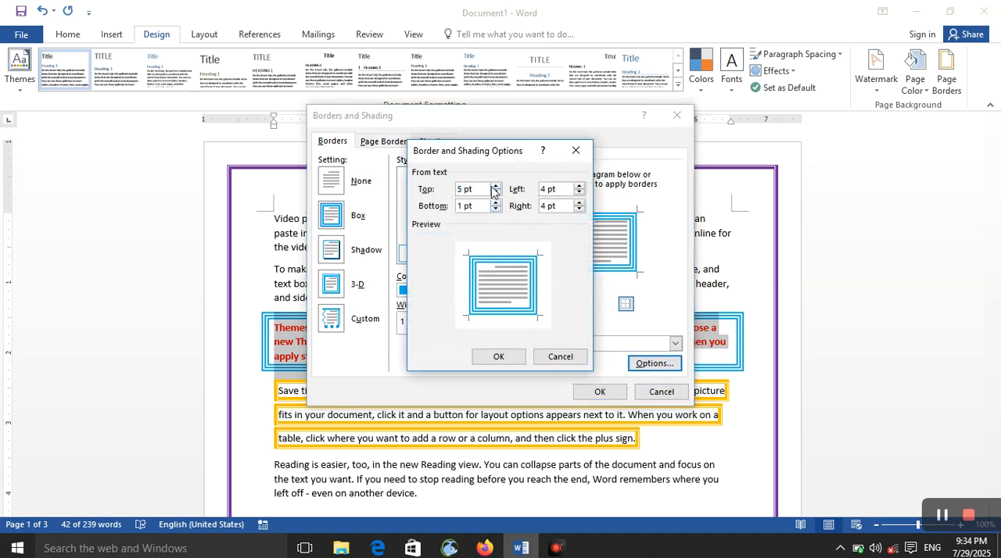
left_click(495, 189)
Set the border's distance from the text to 7 pt left, 7 pt bottom and 8 pt right, and apply the spacing
left_click(580, 186)
left_click(494, 202)
left_click(495, 209)
left_click(496, 209)
left_click(495, 209)
left_click(496, 202)
left_click(496, 202)
left_click(495, 202)
left_click(578, 202)
left_click(579, 203)
left_click(579, 203)
left_click(578, 203)
left_click(578, 202)
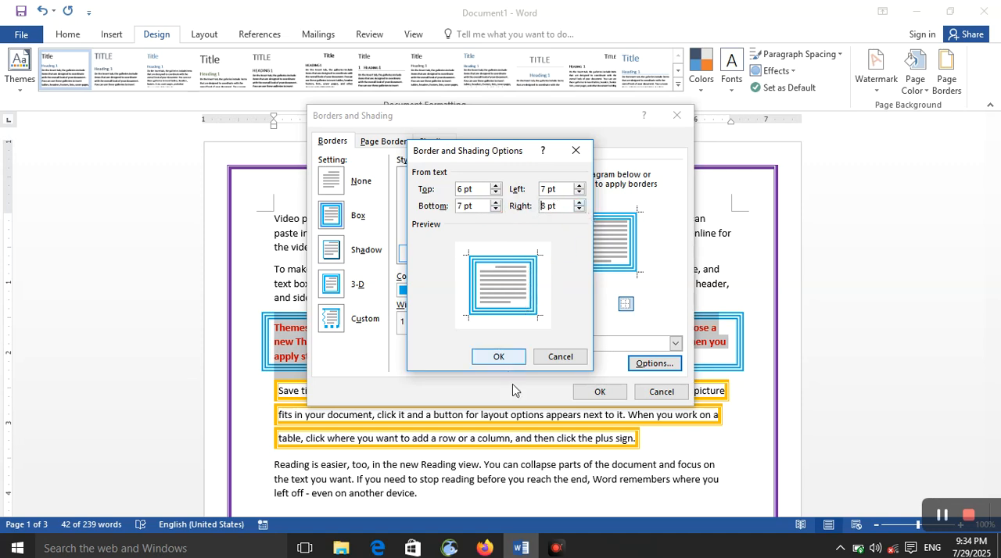
left_click(498, 356)
left_click(600, 391)
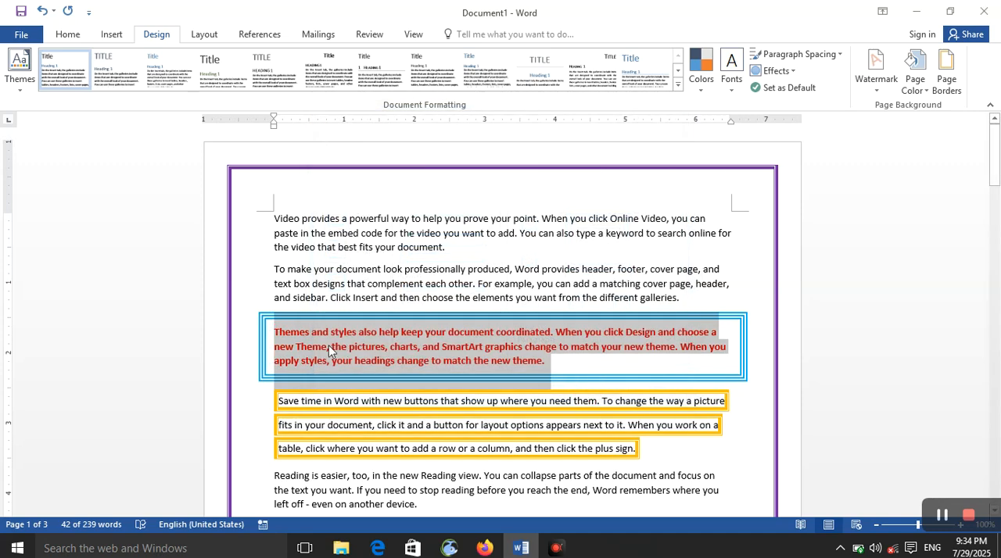
Compare the Box, Shadow, 3-D, Custom and None page border settings, toggle the top border off and on, and return to 3-D
left_click(942, 94)
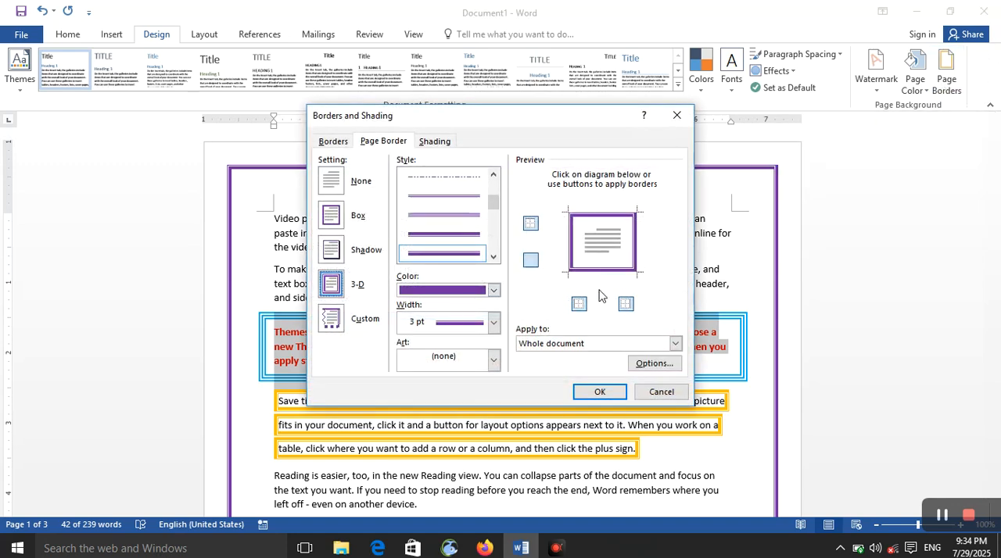
left_click(331, 216)
left_click(335, 252)
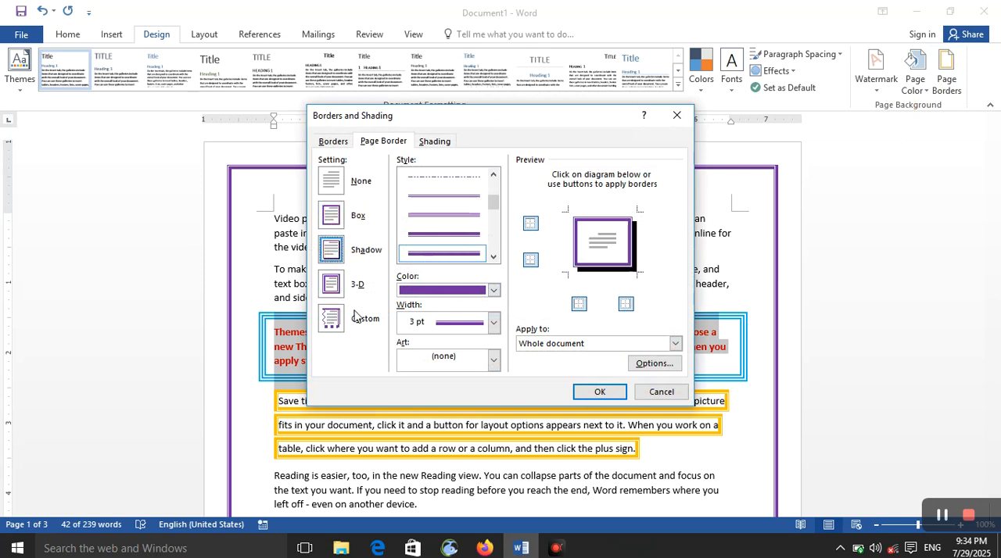
left_click(330, 286)
left_click(343, 327)
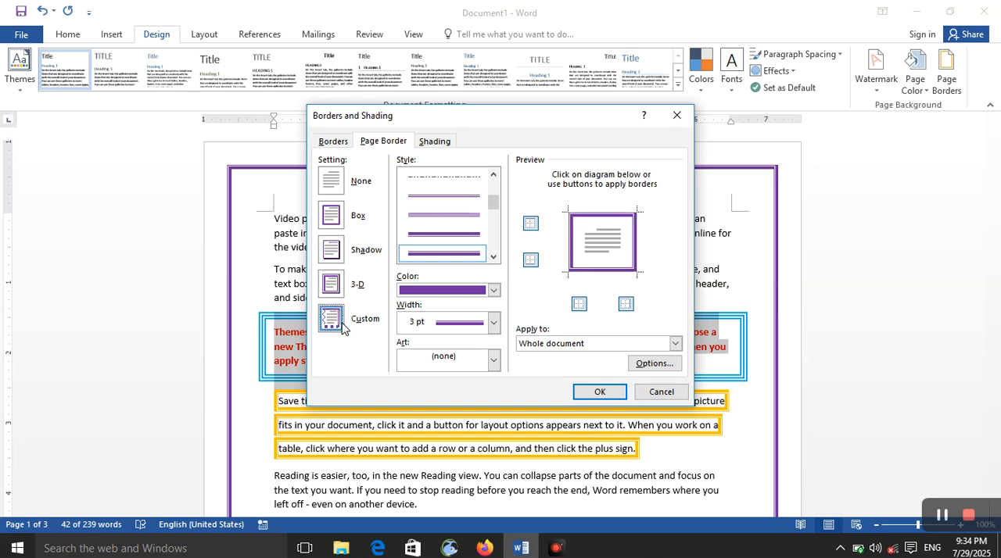
left_click(330, 181)
left_click(328, 216)
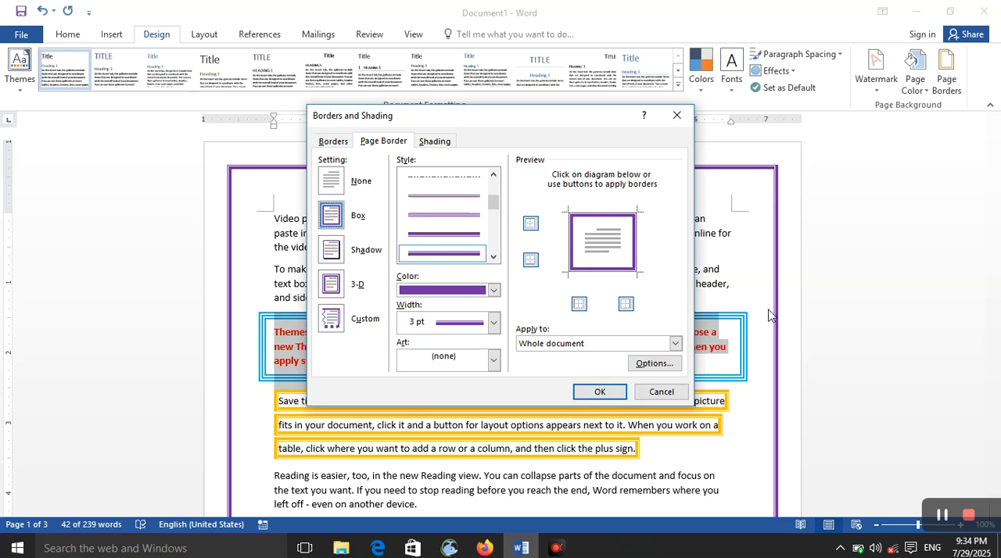
left_click(531, 224)
left_click(531, 224)
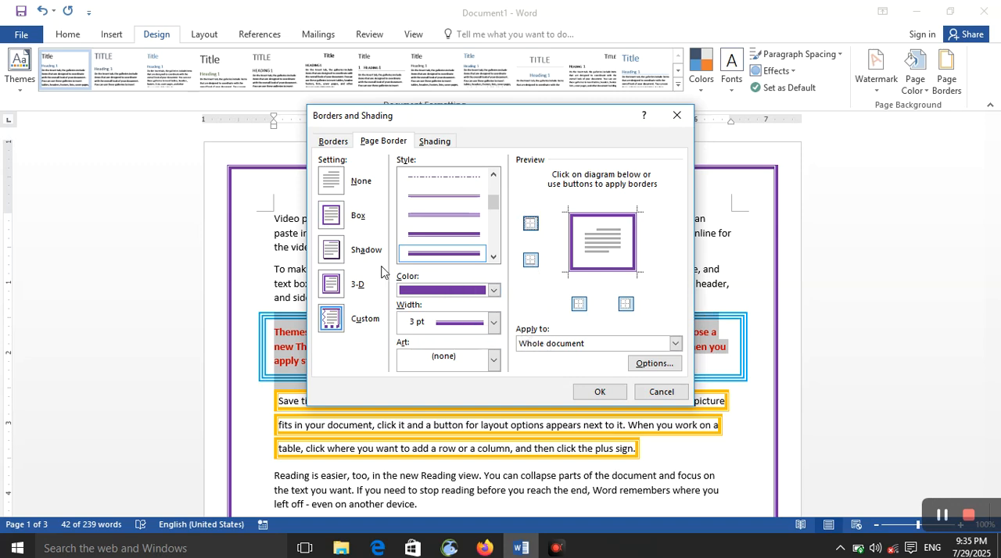
left_click(333, 289)
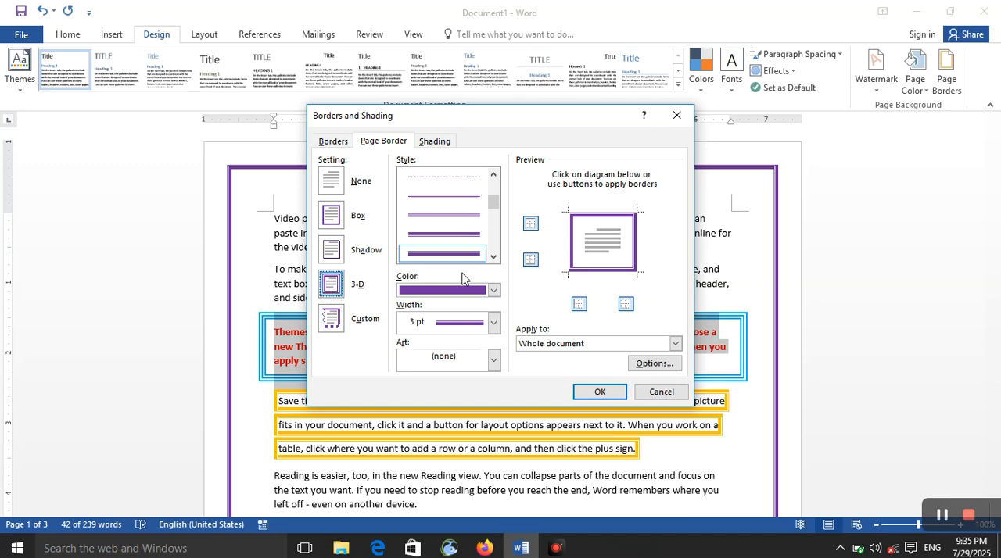
Set the page border's width to 4 ½ pt and apply it to This section - First page only
left_click(493, 322)
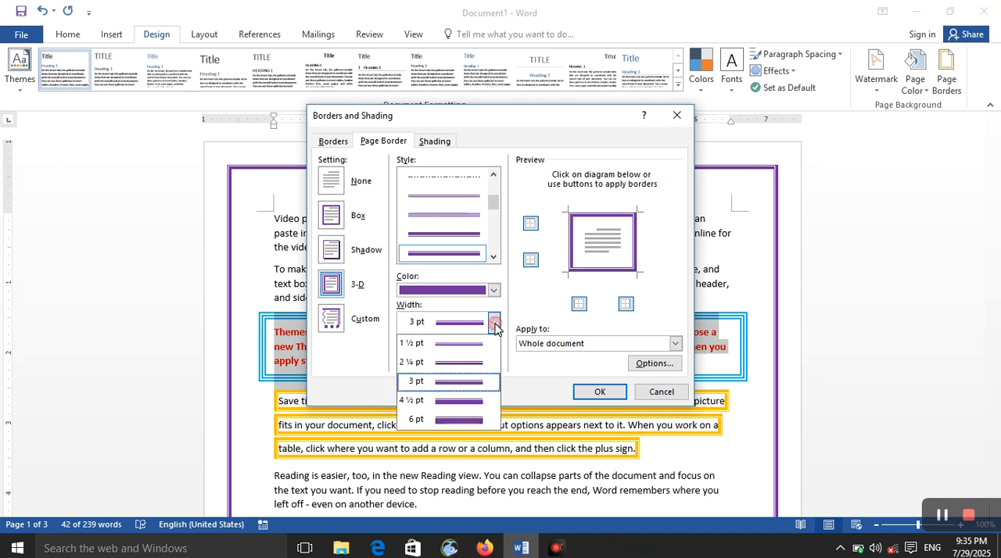
left_click(480, 403)
left_click(583, 346)
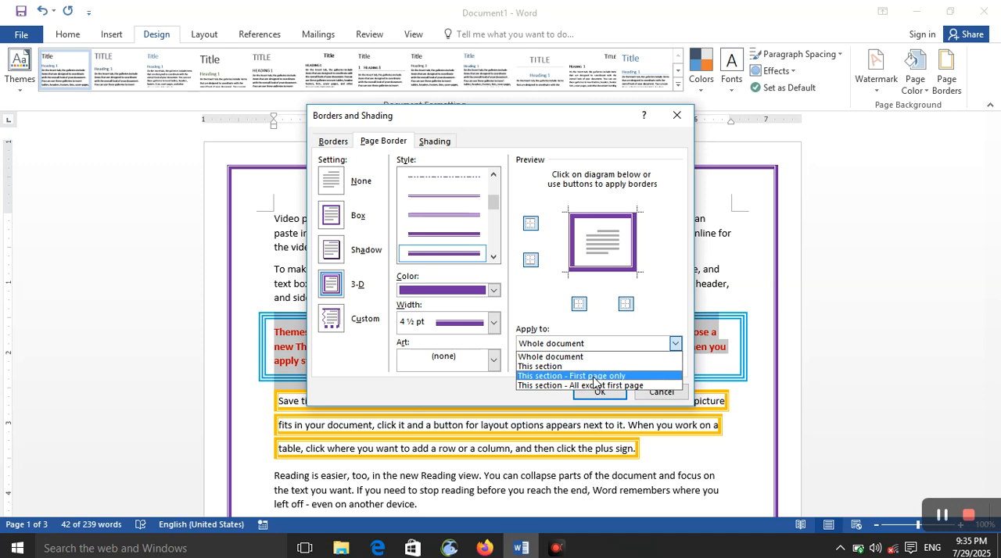
left_click(594, 377)
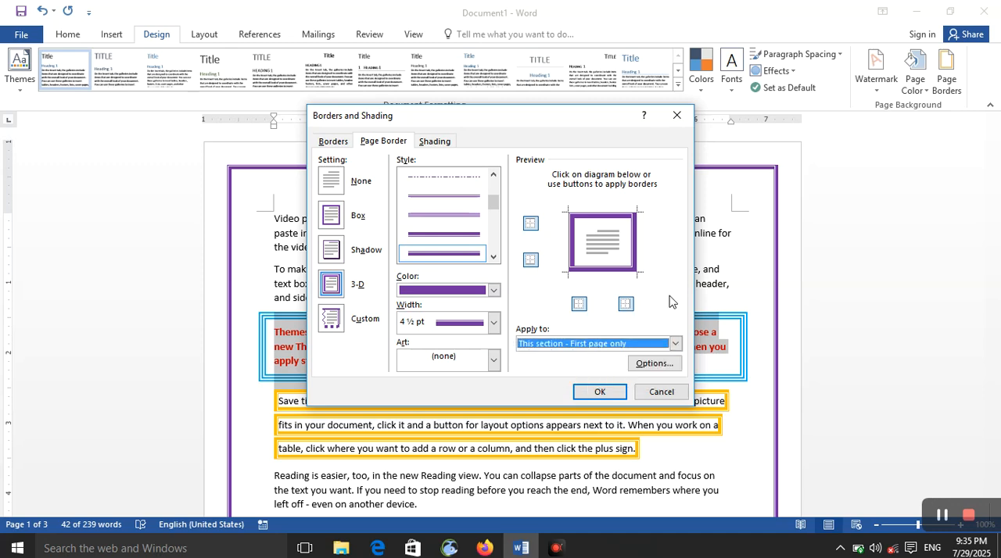
left_click(583, 392)
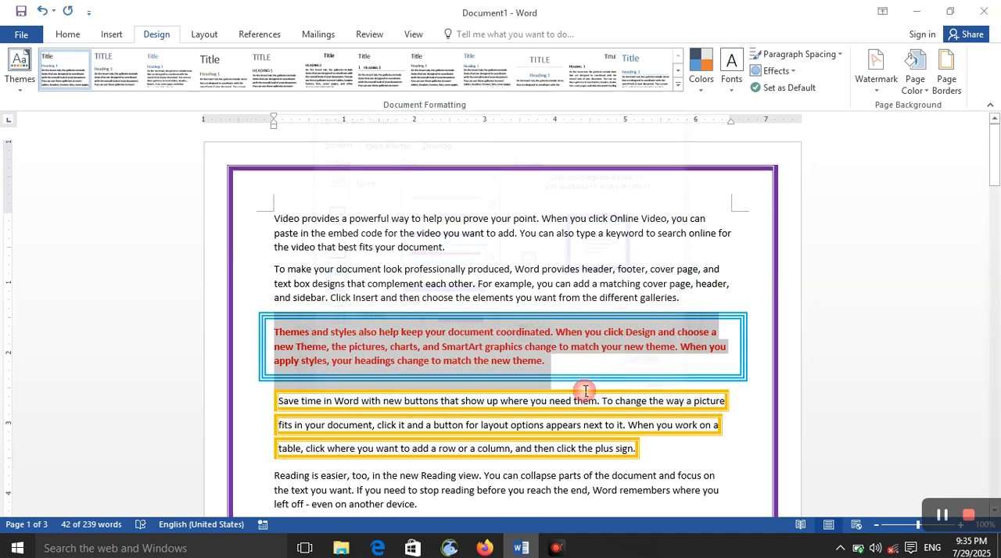
left_click(728, 403)
scroll(754, 374, "down", 15)
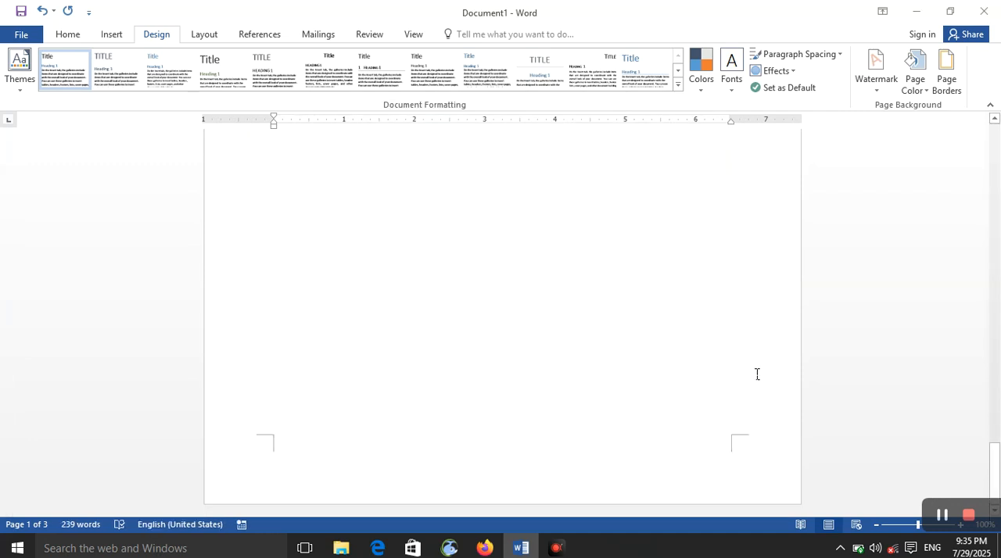
scroll(727, 364, "up", 12)
scroll(724, 357, "up", 3)
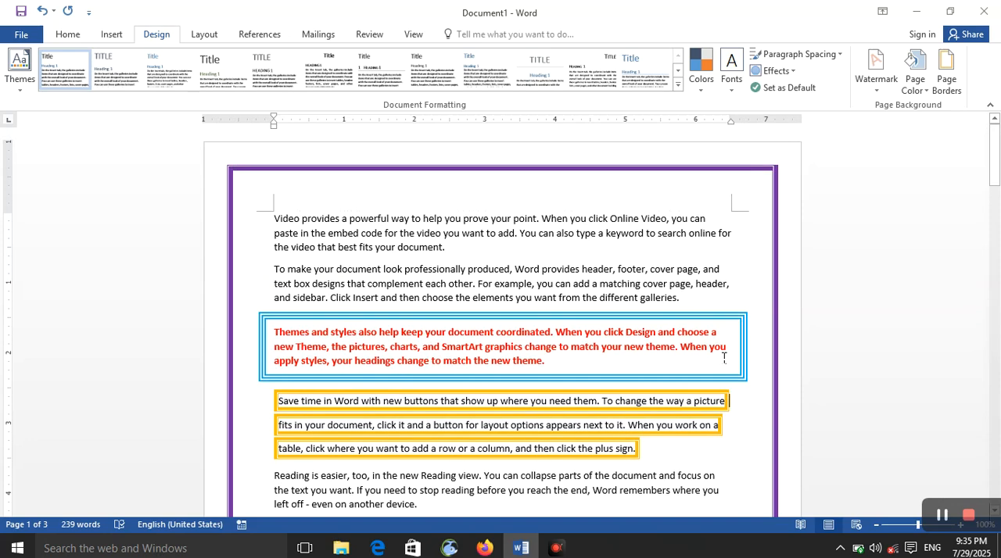
scroll(724, 357, "down", 10)
scroll(724, 357, "up", 8)
scroll(724, 358, "up", 2)
Apply the page border to This section - All except first page and check the pages
left_click(945, 76)
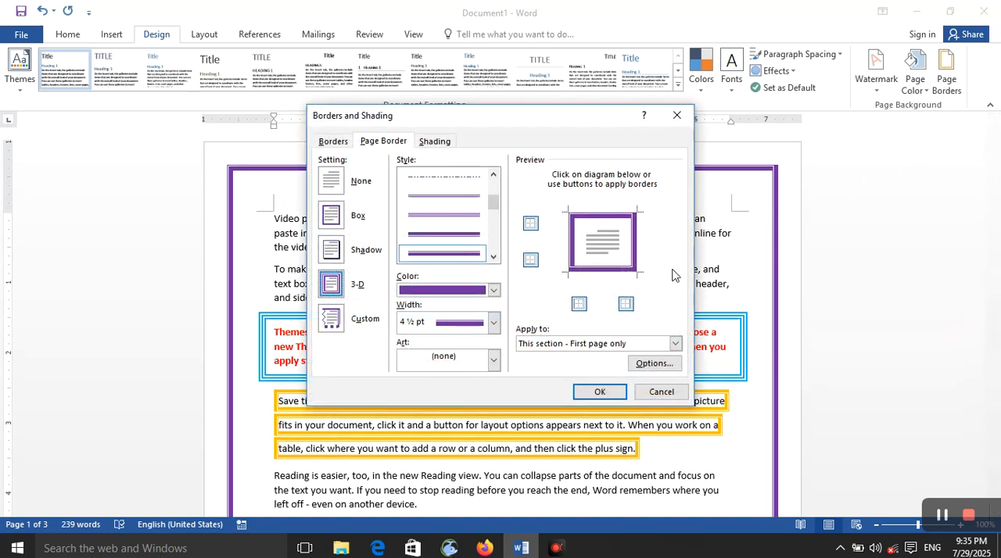
left_click(635, 344)
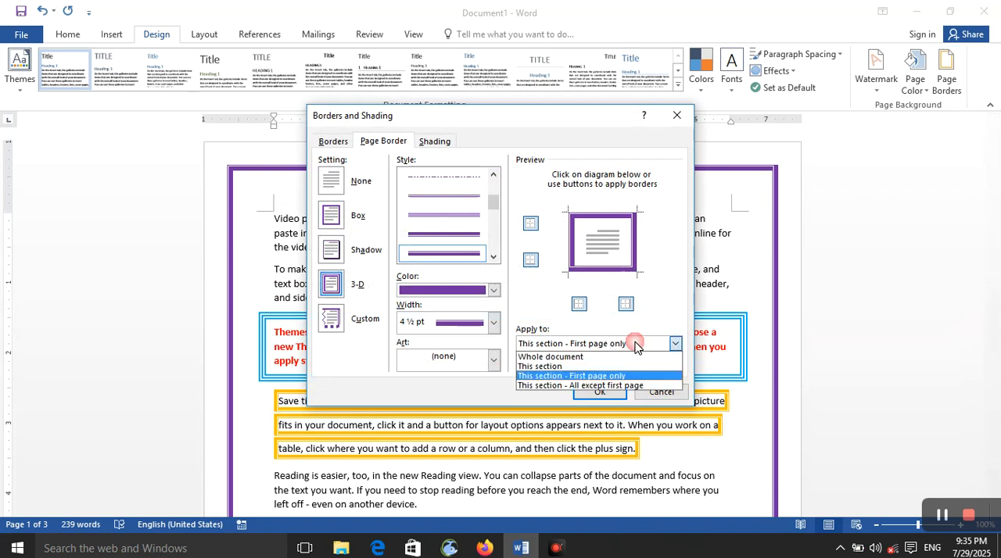
left_click(647, 385)
left_click(599, 392)
scroll(644, 357, "down", 8)
scroll(645, 358, "down", 9)
scroll(644, 359, "up", 20)
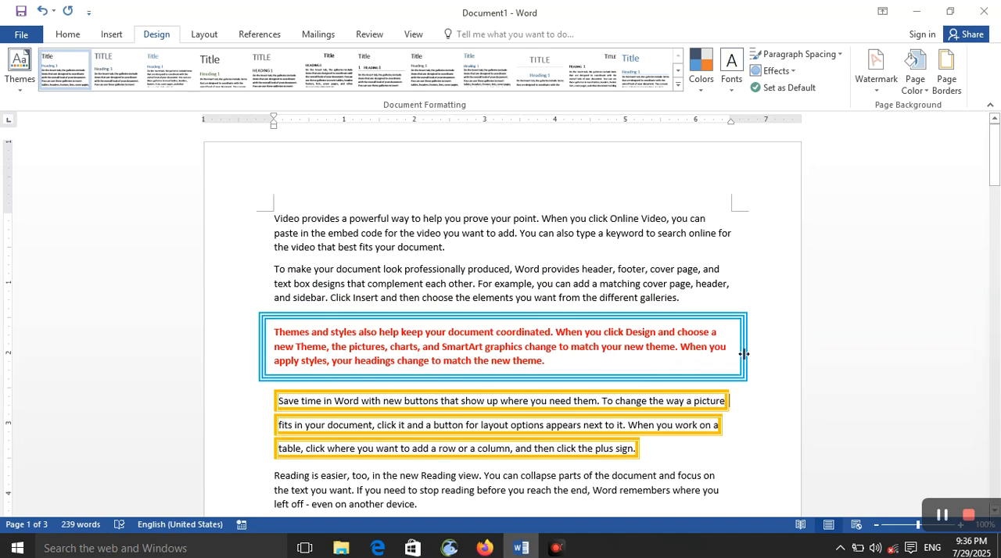
Set the page border to apply to the whole document and choose the Custom setting
left_click(947, 78)
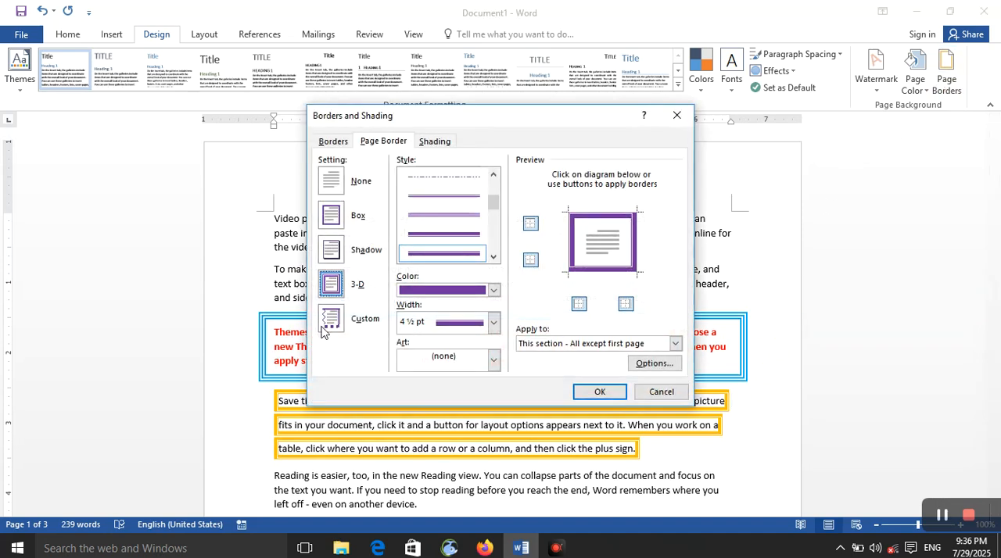
left_click(602, 348)
left_click(606, 354)
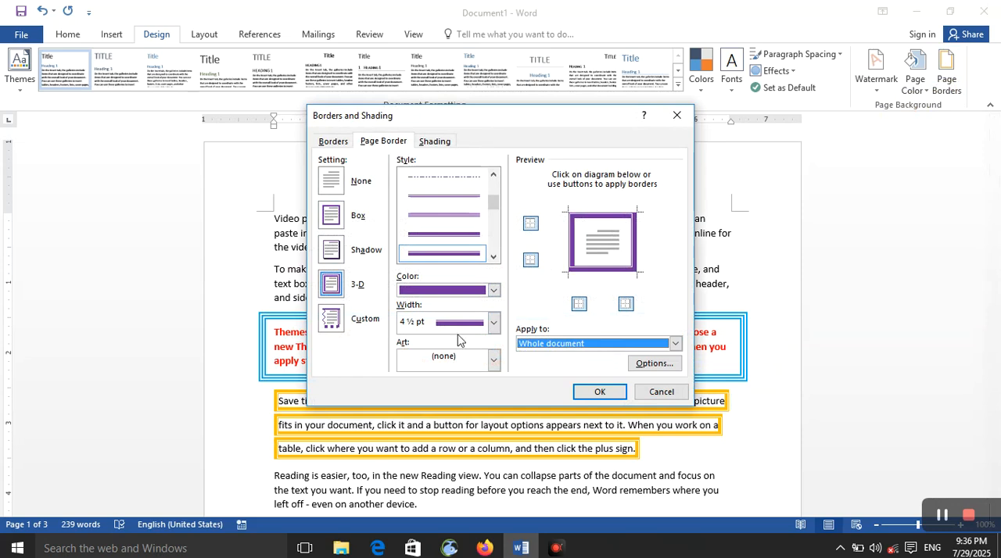
left_click(330, 319)
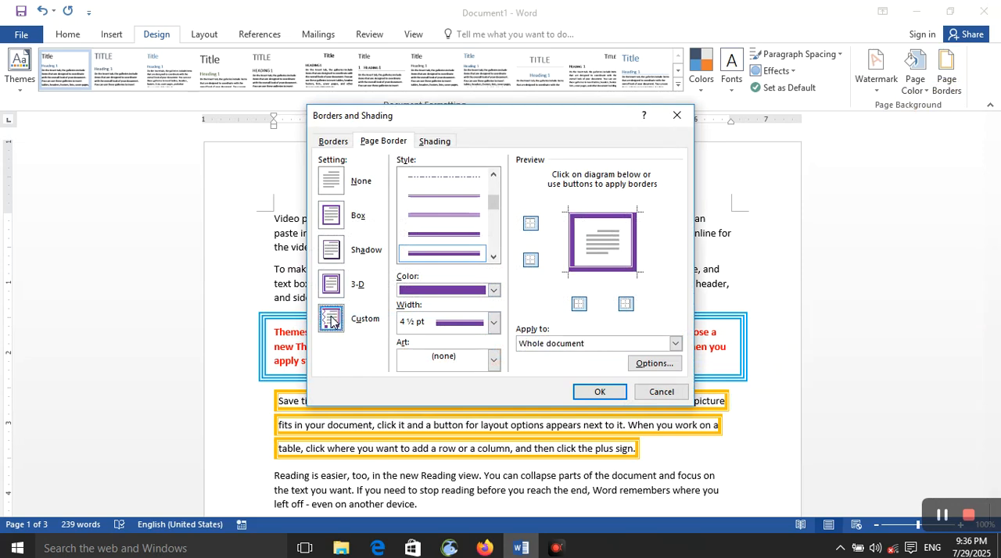
Try a green art design for the page border, and switch to the balloon art
left_click(494, 360)
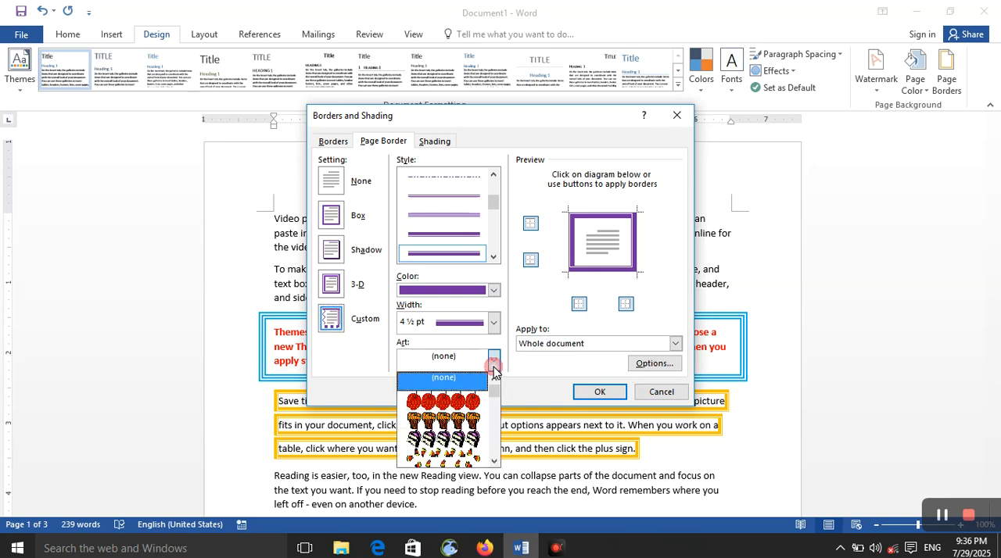
scroll(484, 414, "down", 2)
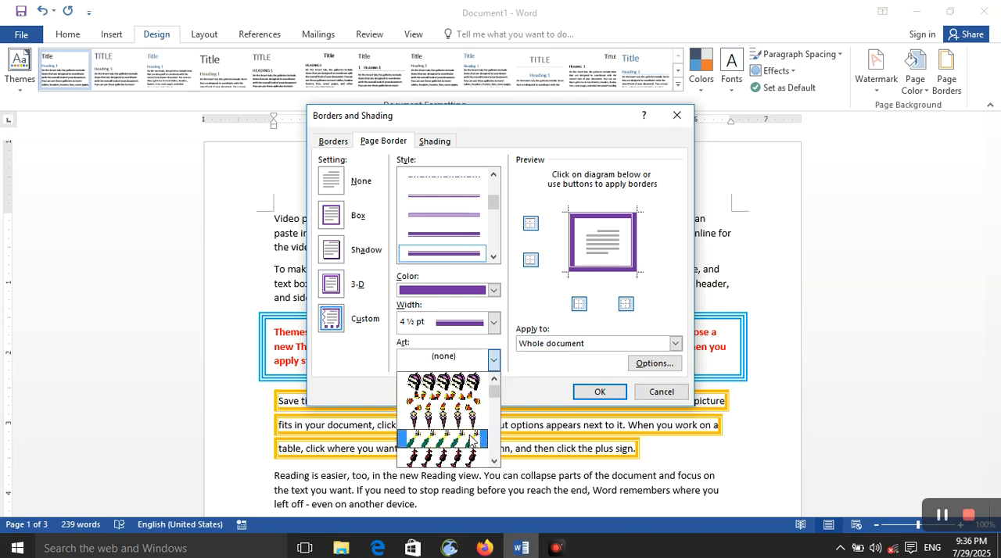
left_click(473, 442)
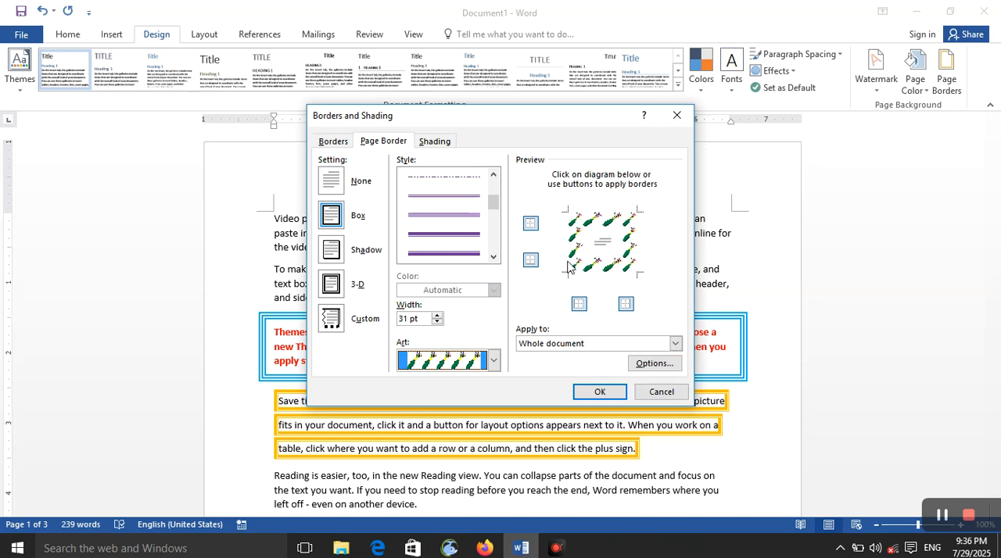
left_click(494, 360)
scroll(477, 427, "down", 1)
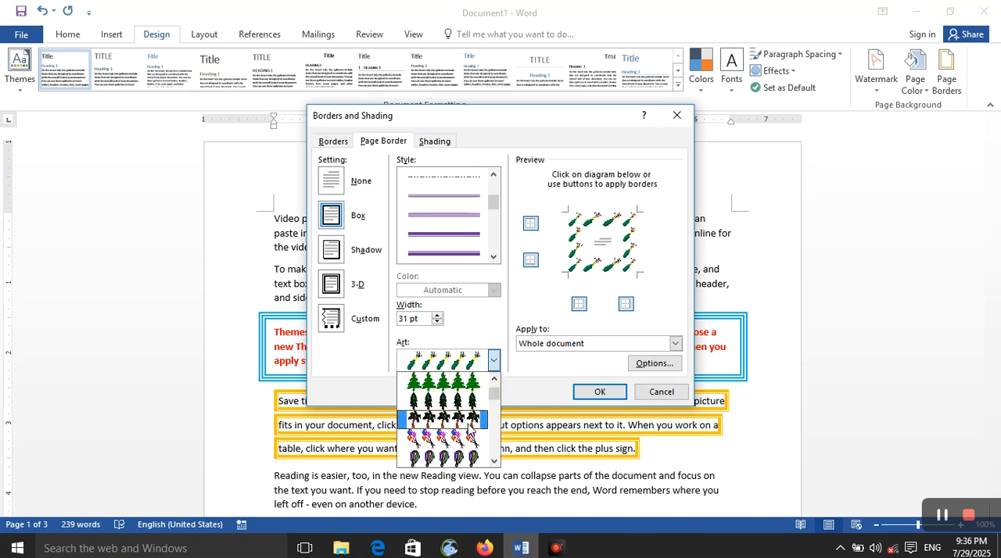
left_click(471, 443)
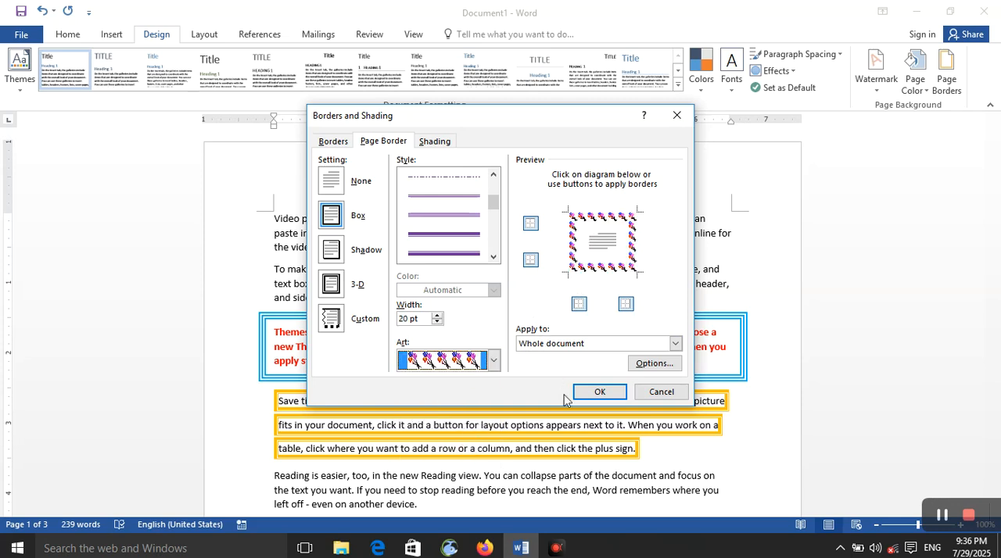
Set the balloon page border's width to 18 pt and apply it to the document
left_click(436, 315)
left_click(436, 315)
left_click(436, 315)
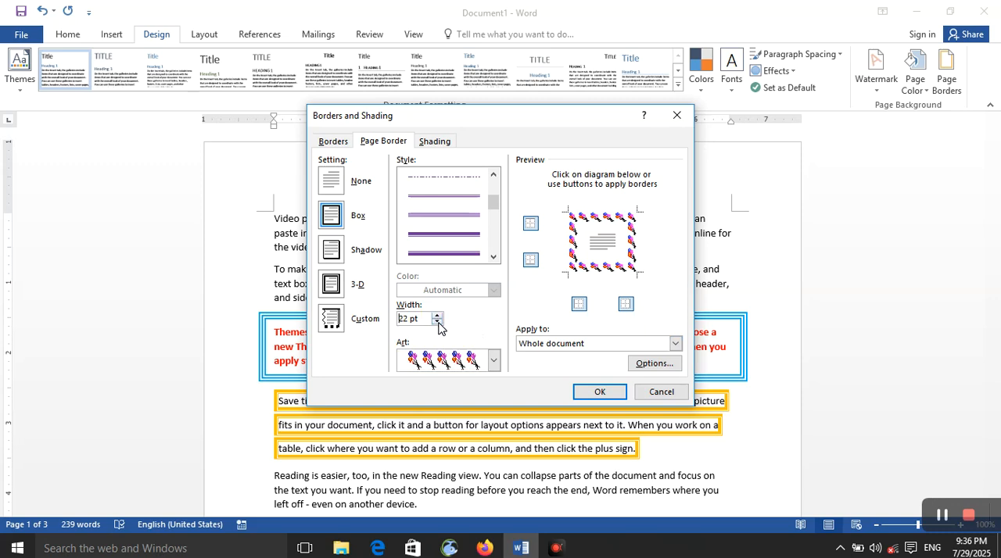
left_click(436, 322)
left_click(437, 322)
left_click(436, 322)
left_click(437, 322)
left_click(595, 393)
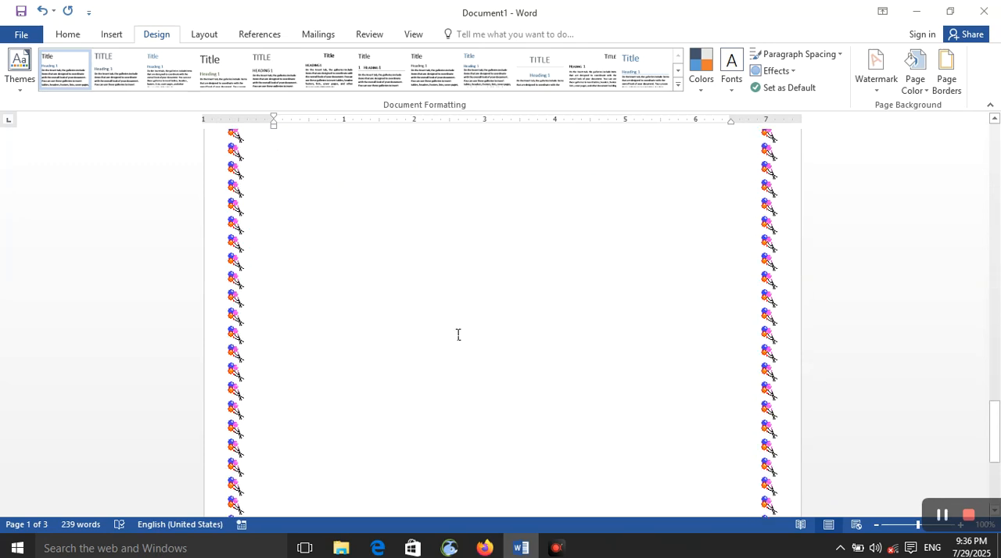
Try a black swirl art for the page border, switch to the yellow star art and apply it
left_click(946, 71)
left_click(493, 367)
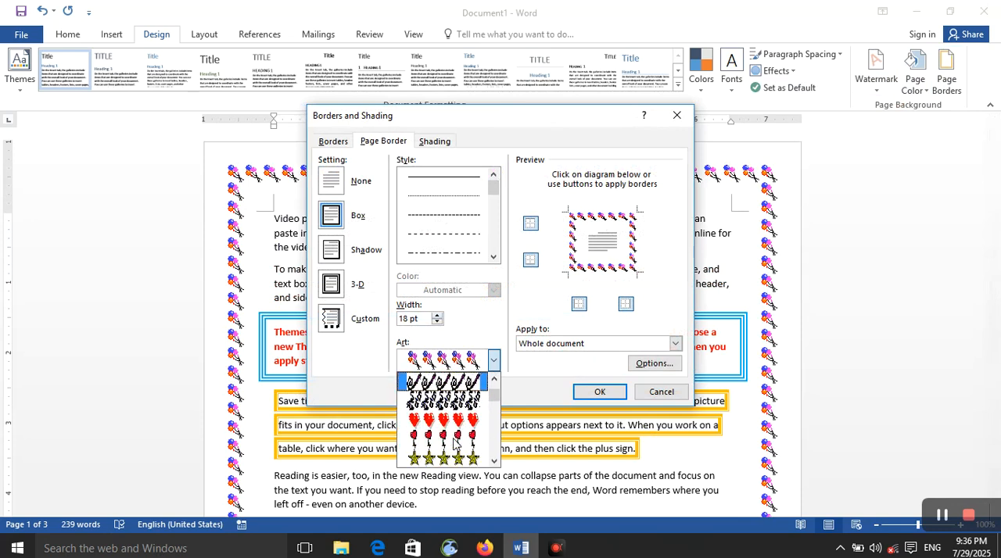
left_click(442, 420)
left_click(492, 361)
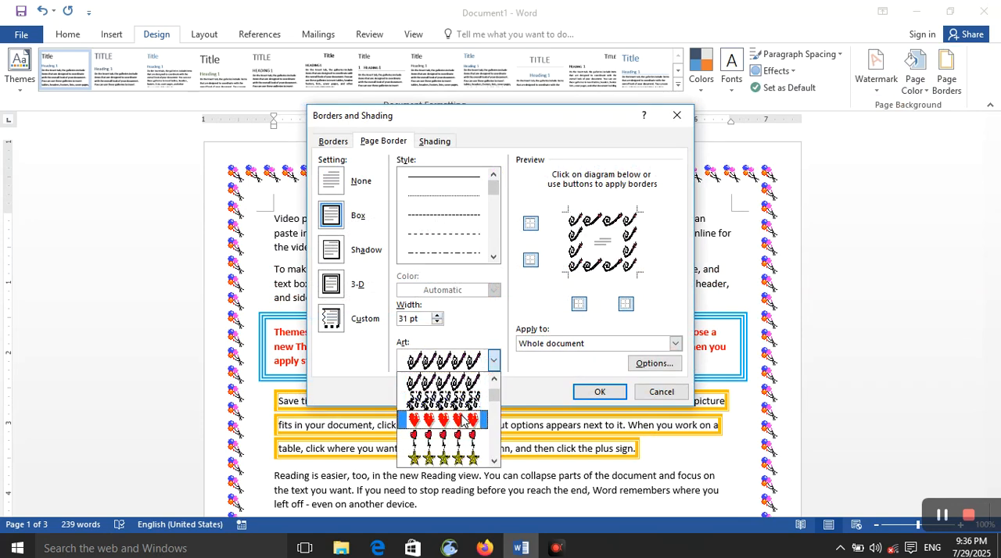
left_click(466, 402)
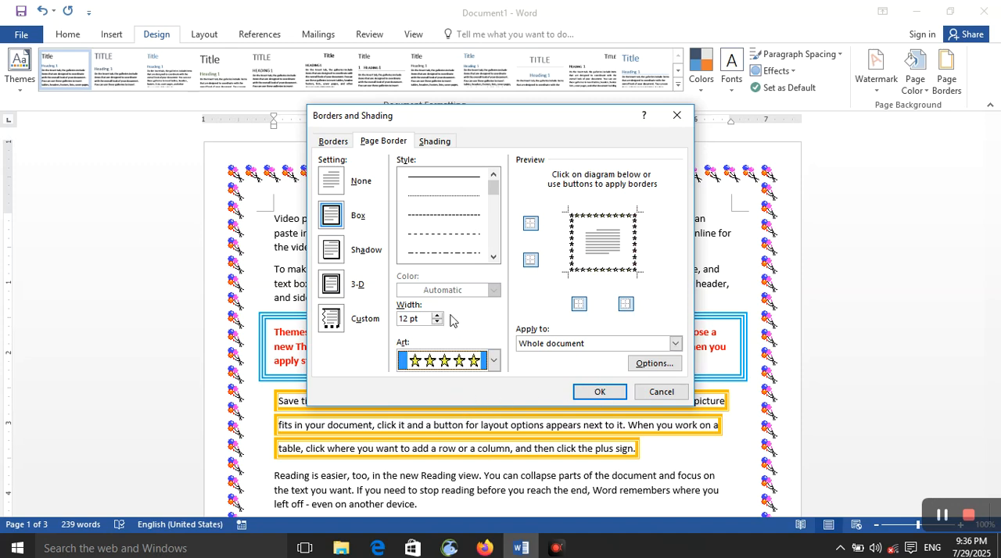
left_click(599, 392)
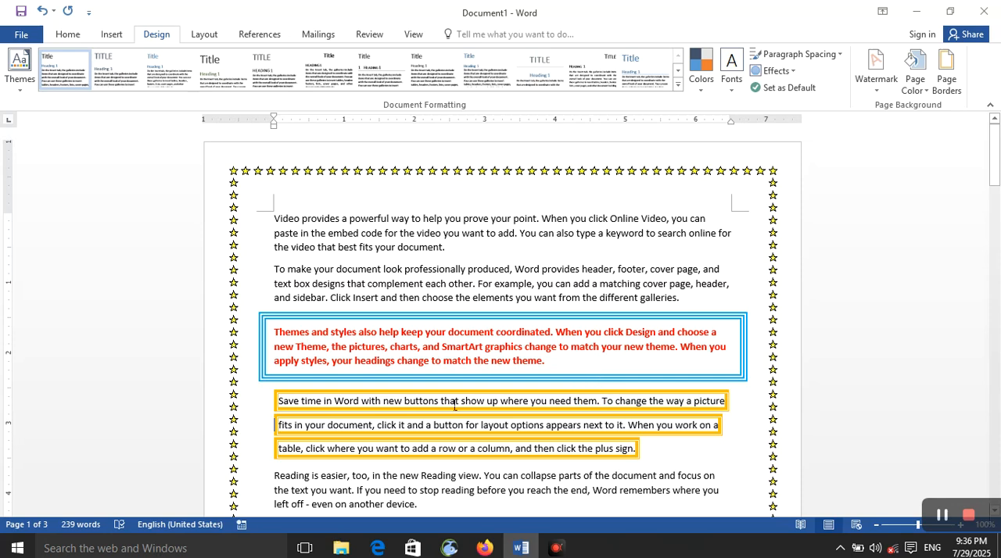
Browse the page border art designs and choose the solid frame with thin outlined square corners
left_click(946, 74)
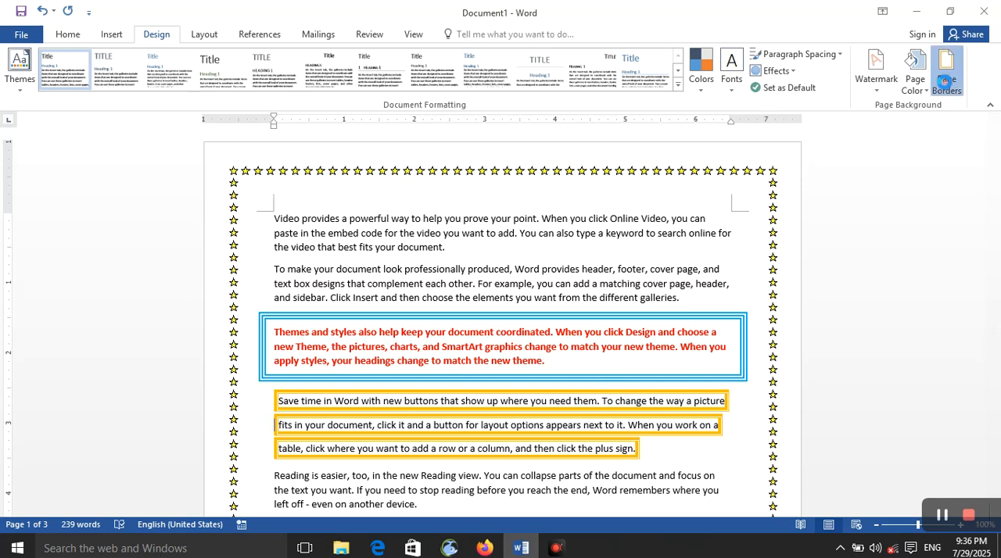
left_click(493, 361)
scroll(465, 443, "down", 2)
scroll(465, 443, "down", 4)
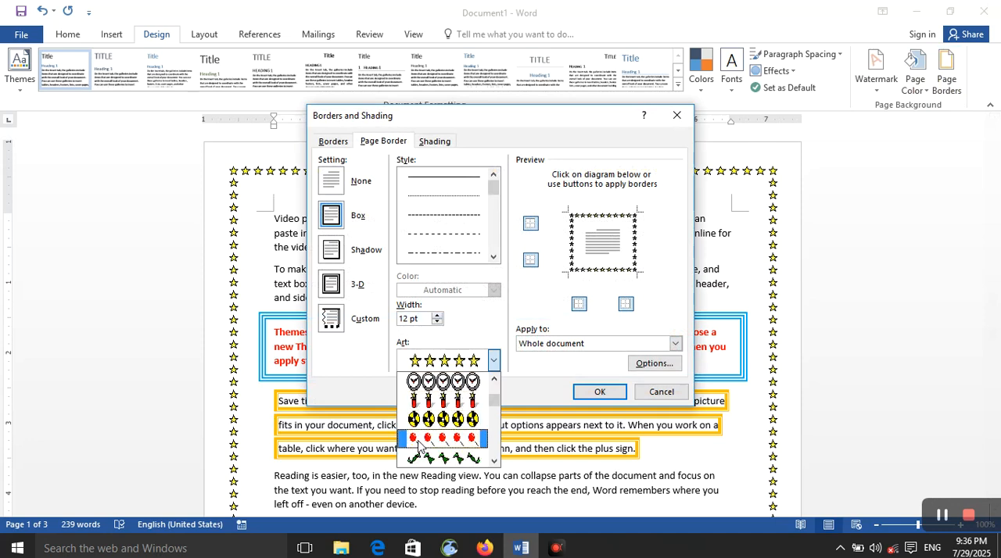
scroll(422, 442, "down", 5)
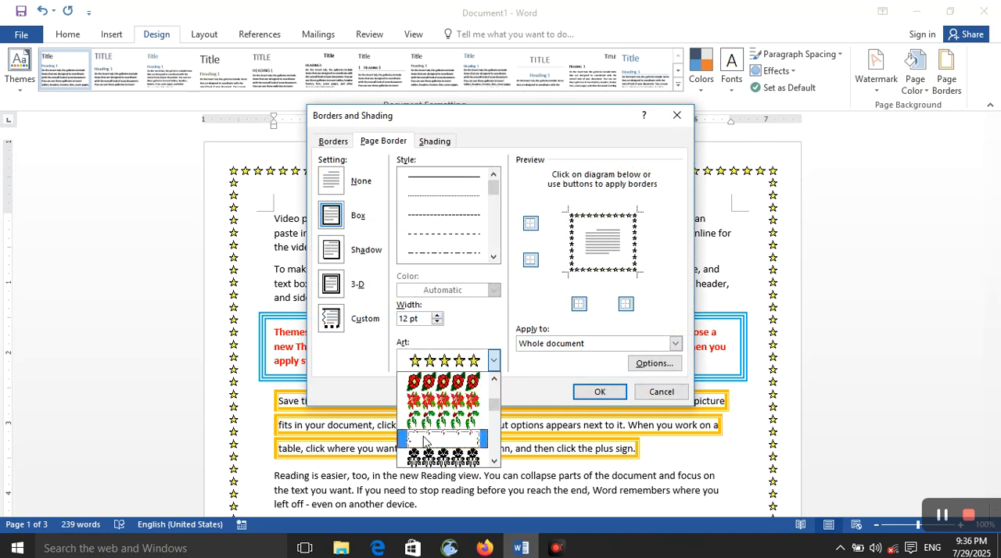
scroll(434, 438, "down", 5)
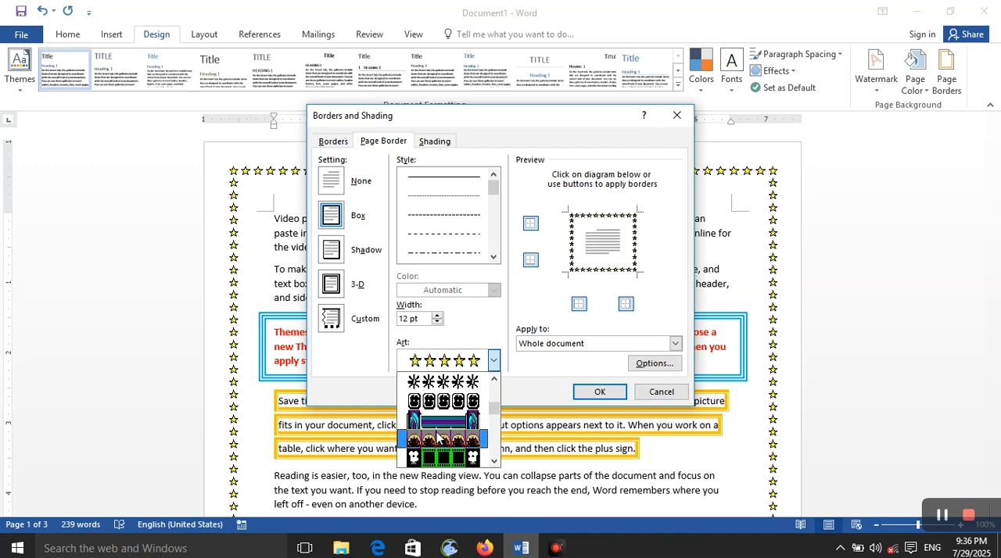
scroll(439, 436, "down", 2)
scroll(442, 437, "down", 1)
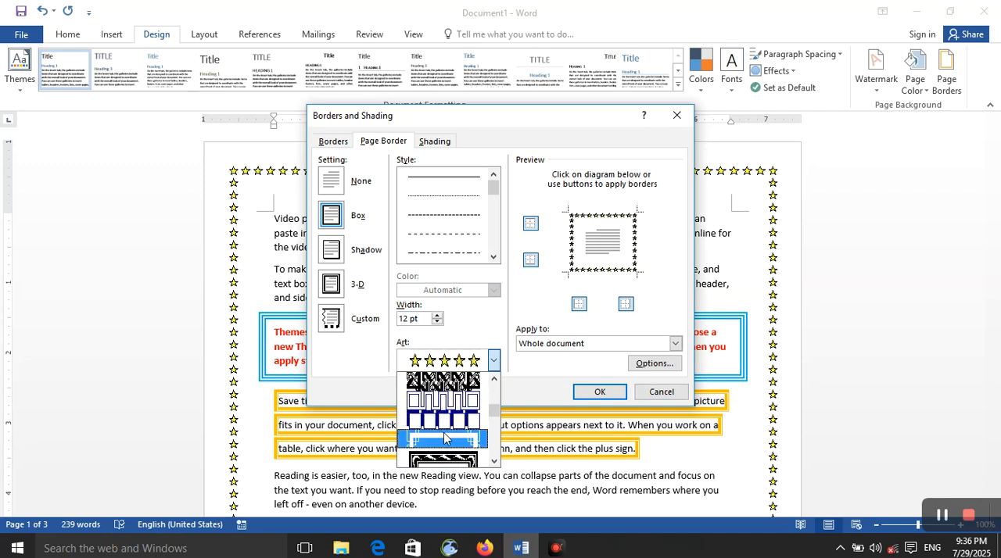
scroll(452, 445, "up", 1)
scroll(462, 433, "up", 3)
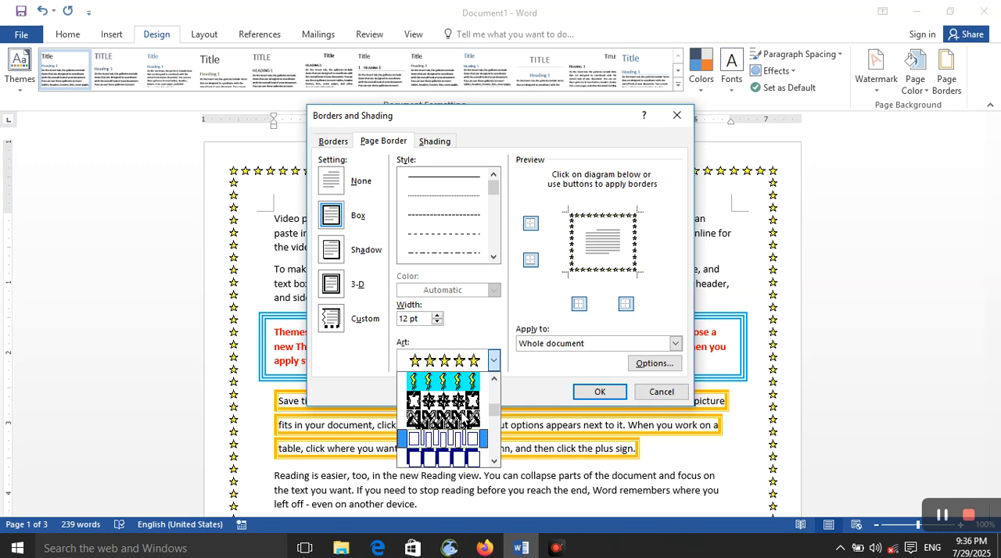
scroll(478, 459, "down", 4)
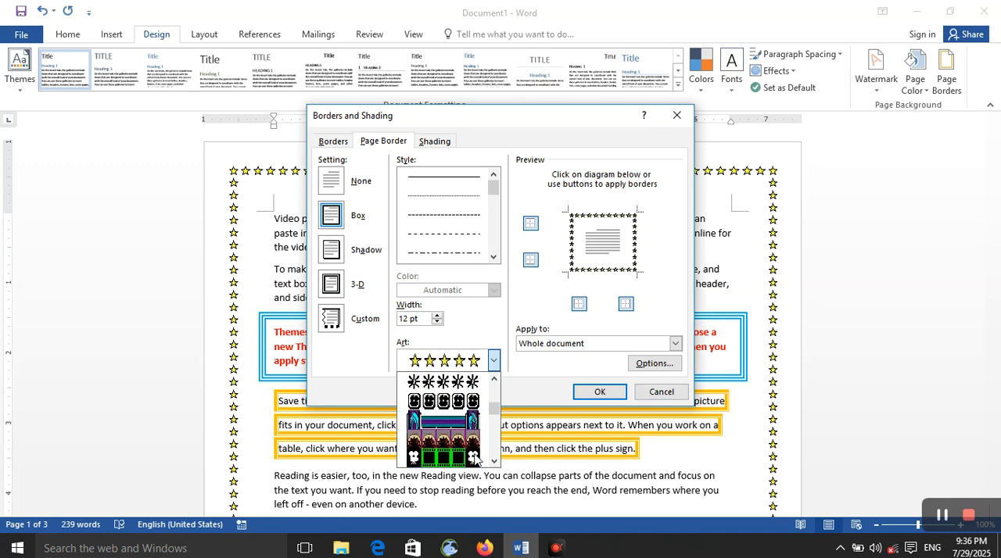
left_click(465, 424)
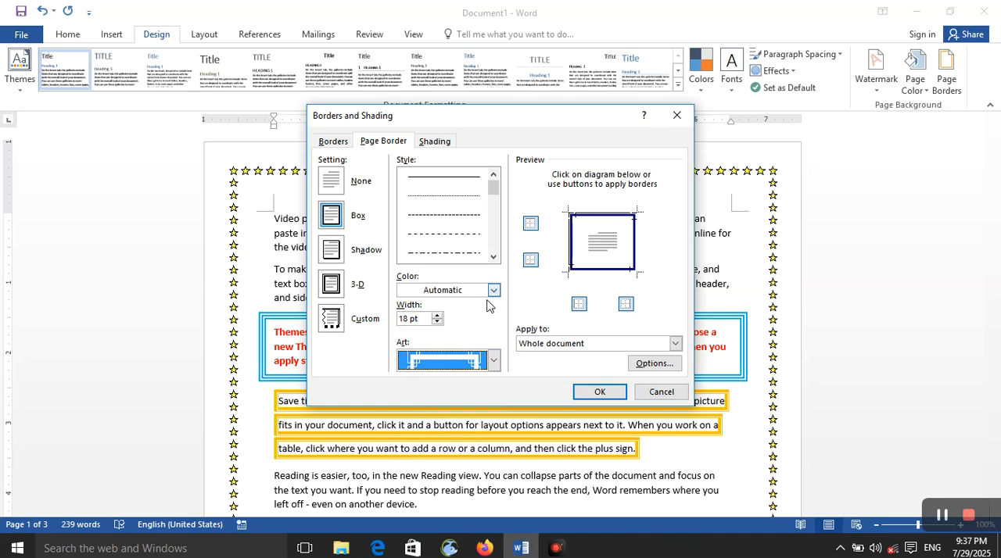
Use the Box setting for the page border and set its color to standard green
left_click(336, 217)
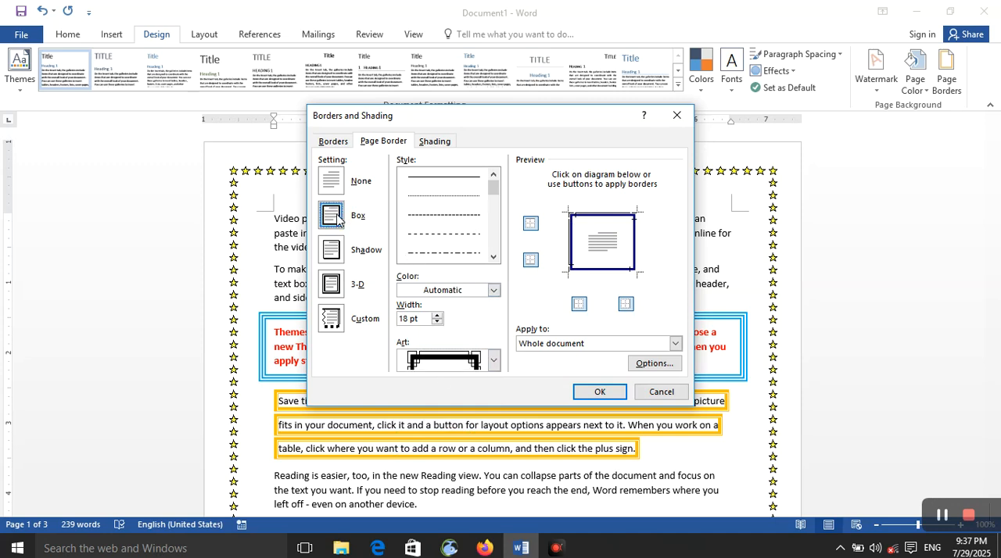
left_click(494, 290)
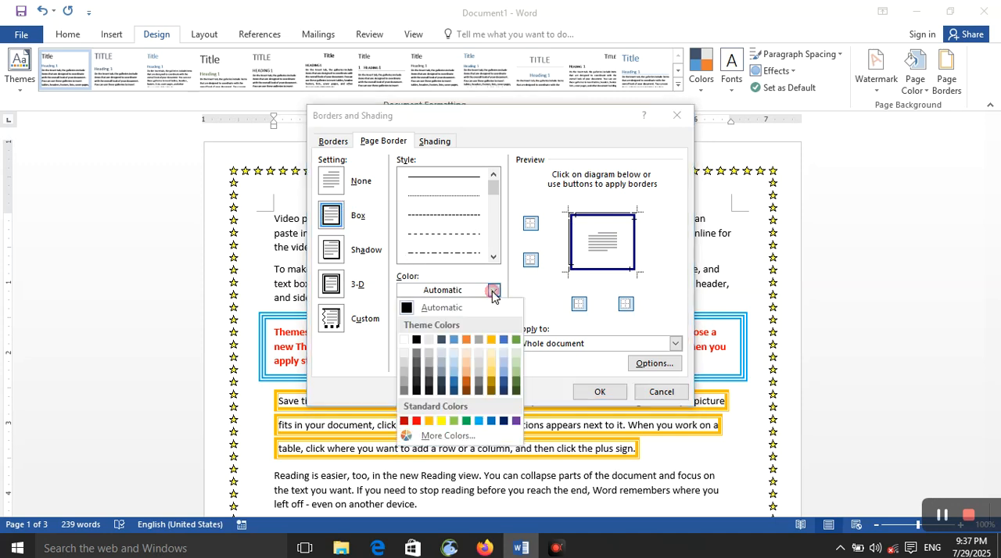
left_click(471, 424)
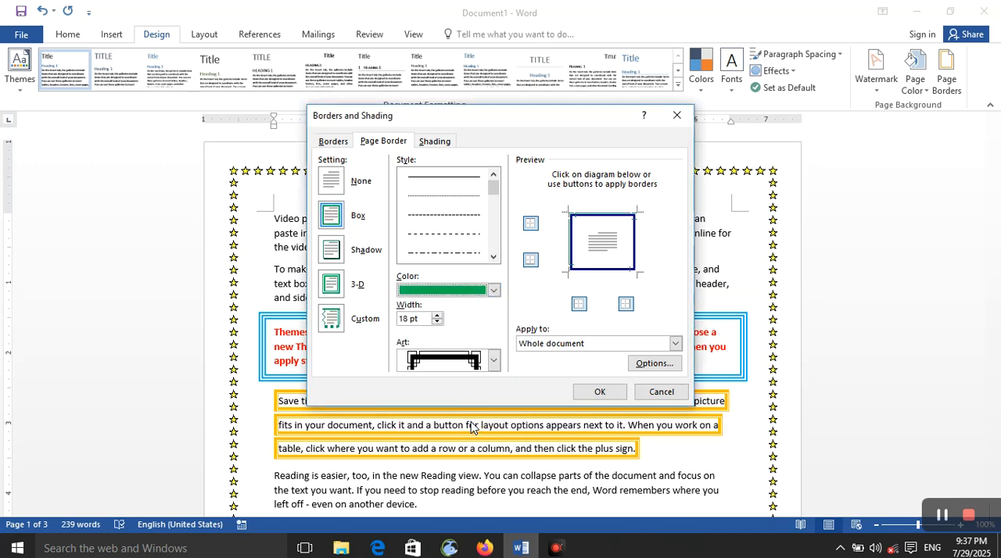
left_click(492, 291)
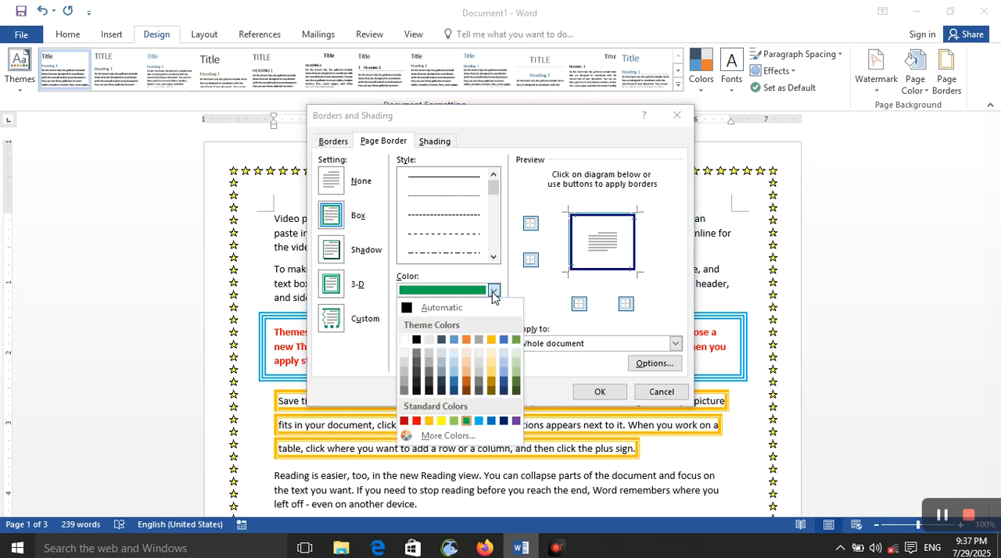
left_click(492, 291)
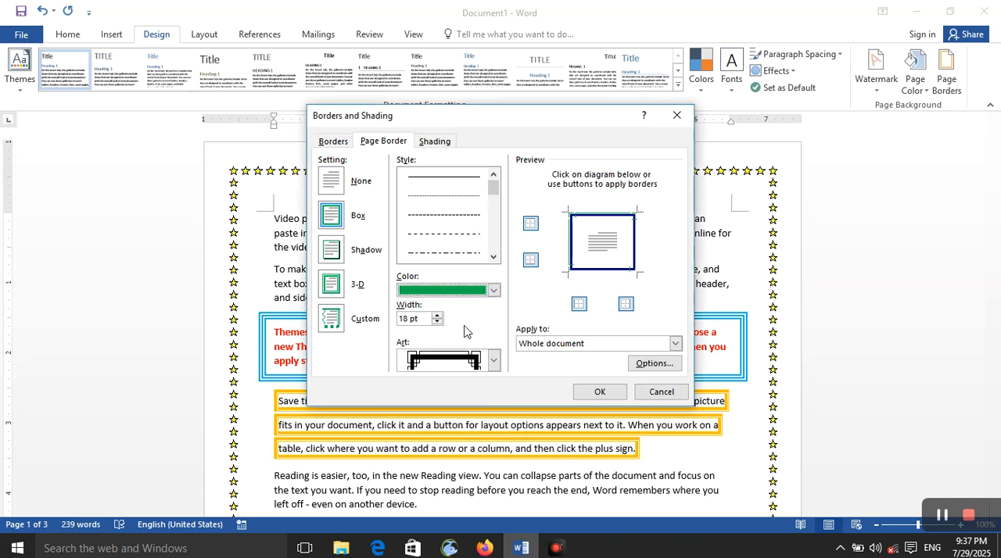
Set the page border's width to 20 pt, apply it and check it on all pages
left_click(436, 315)
left_click(437, 315)
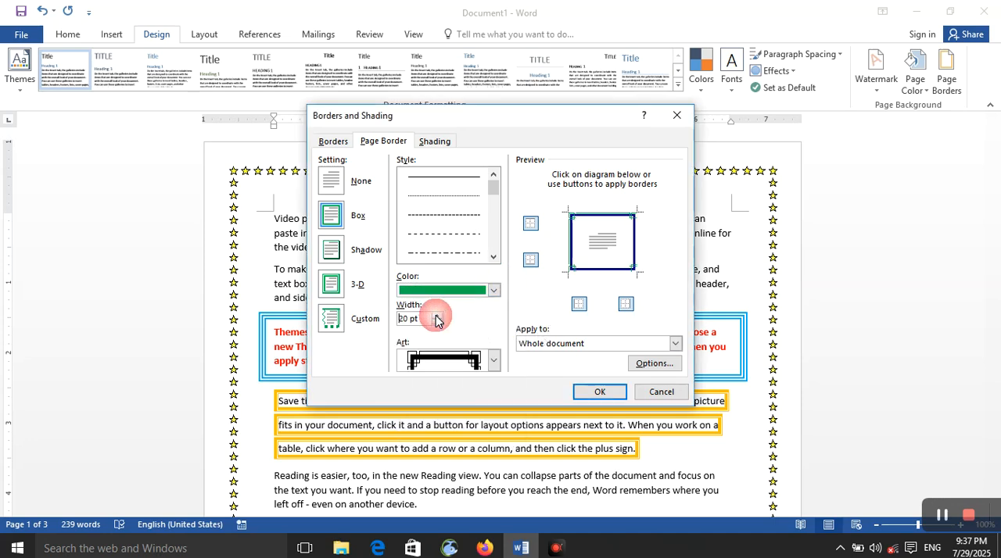
left_click(599, 392)
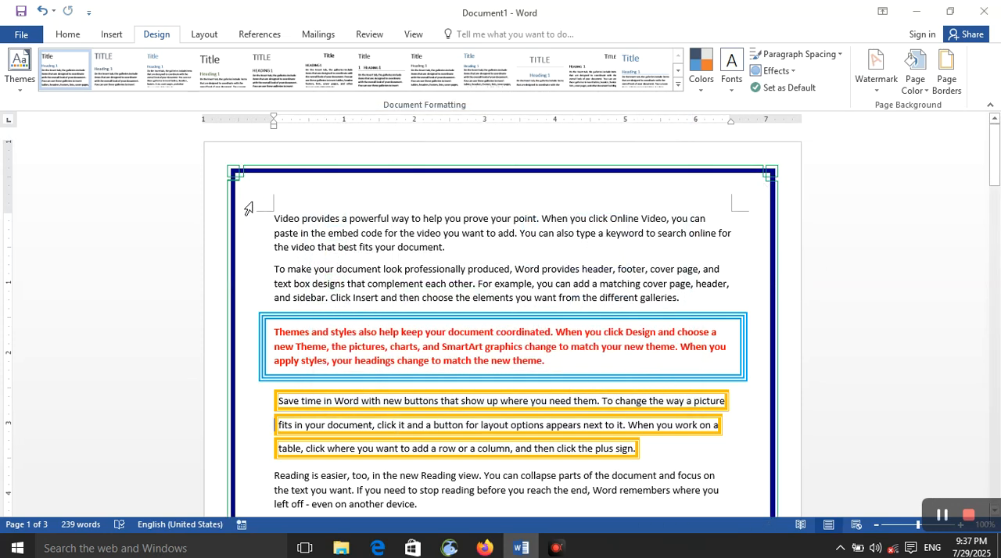
scroll(275, 277, "down", 15)
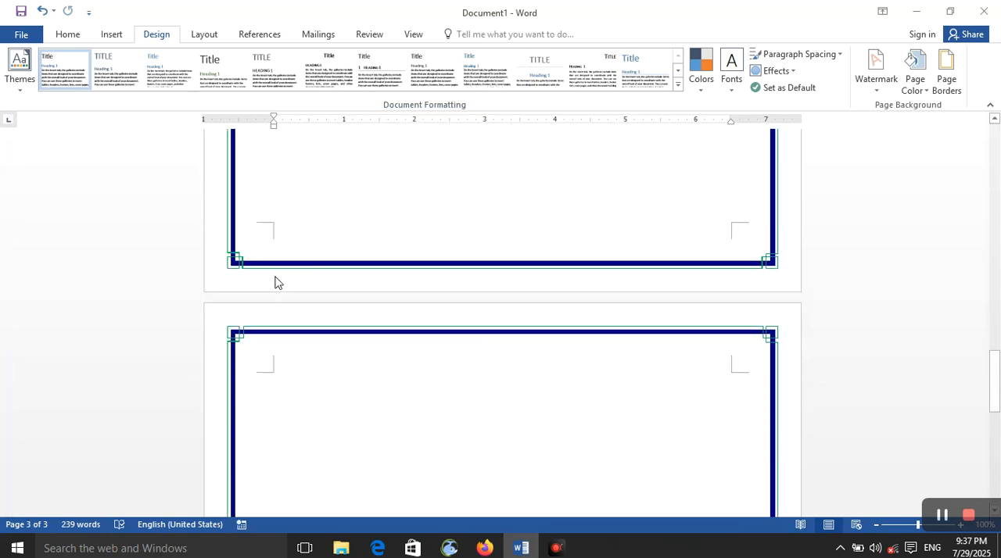
scroll(557, 220, "down", 3)
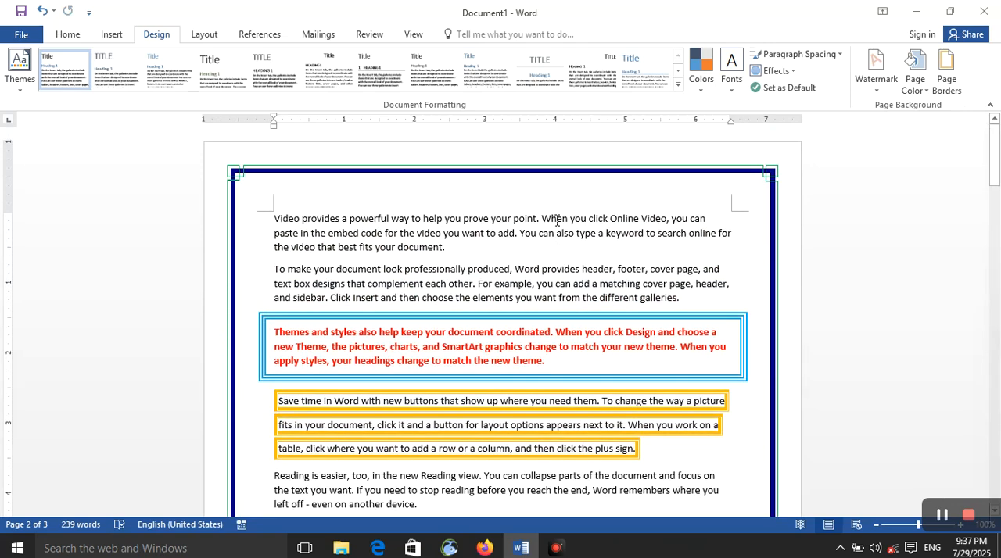
In the page border options, set the top margin to 21 pt and the left margin to 19 pt
left_click(946, 68)
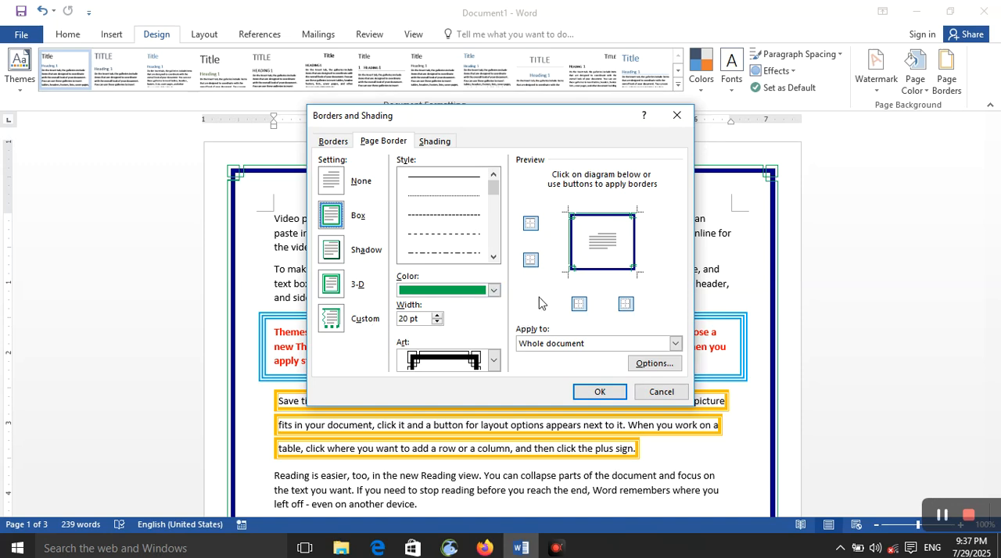
left_click(650, 364)
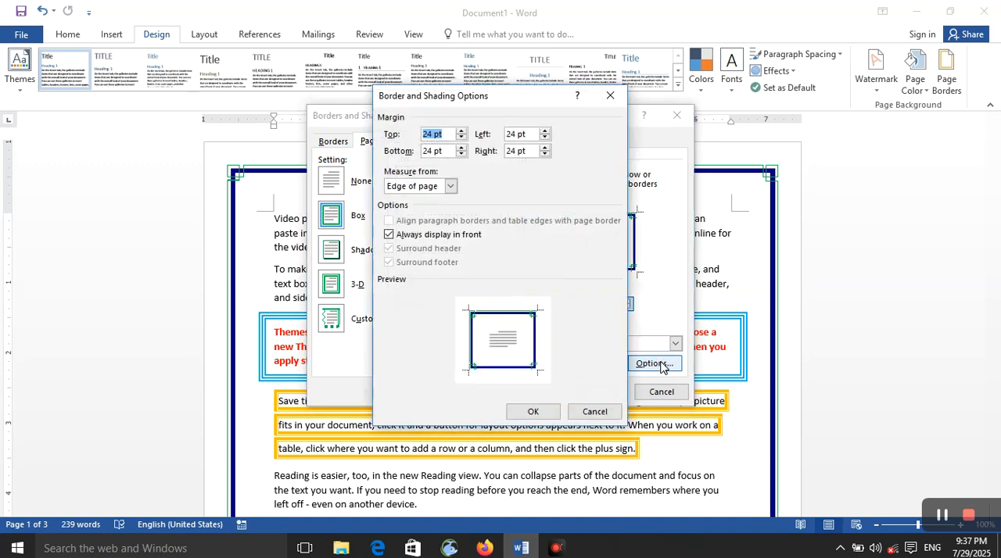
left_click(461, 131)
left_click(461, 131)
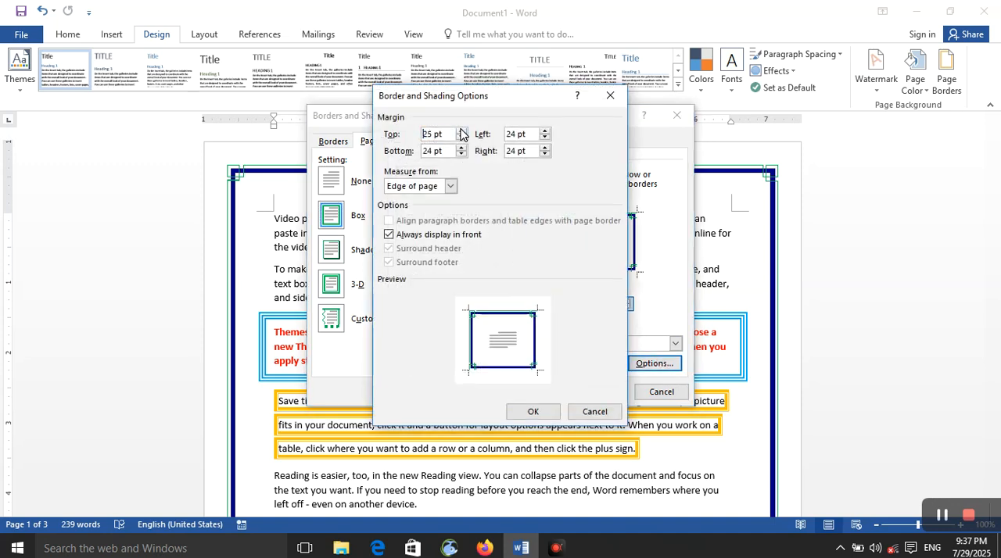
left_click(461, 138)
left_click(461, 139)
left_click(462, 138)
left_click(461, 138)
left_click(545, 131)
left_click(545, 132)
left_click(545, 131)
left_click(545, 131)
left_click(545, 131)
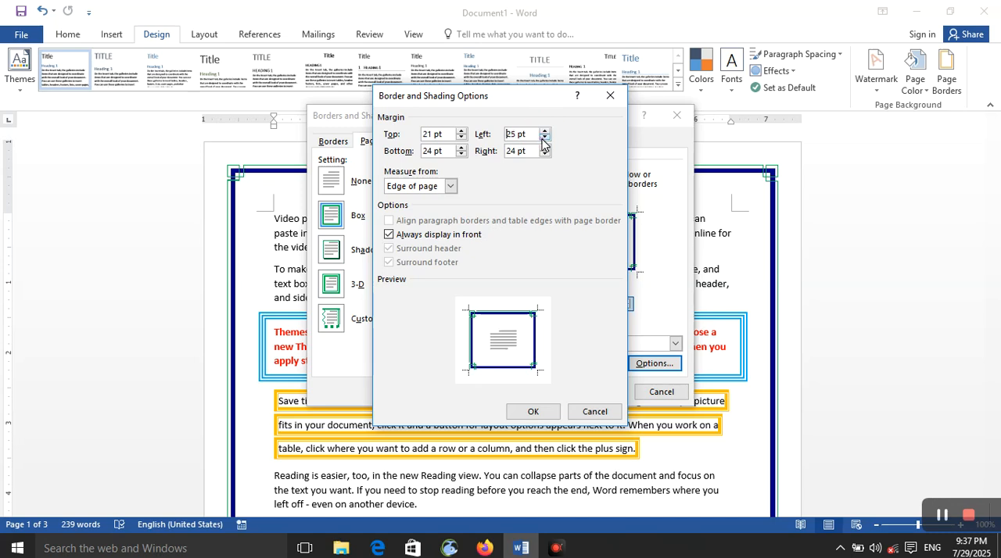
left_click(545, 138)
left_click(545, 139)
left_click(545, 139)
Set the page border's right margin to 29 pt and bottom margin to 30 pt, and apply the border
left_click(545, 147)
left_click(545, 147)
left_click(461, 147)
left_click(461, 147)
left_click(461, 147)
left_click(462, 147)
left_click(461, 147)
left_click(532, 412)
left_click(589, 390)
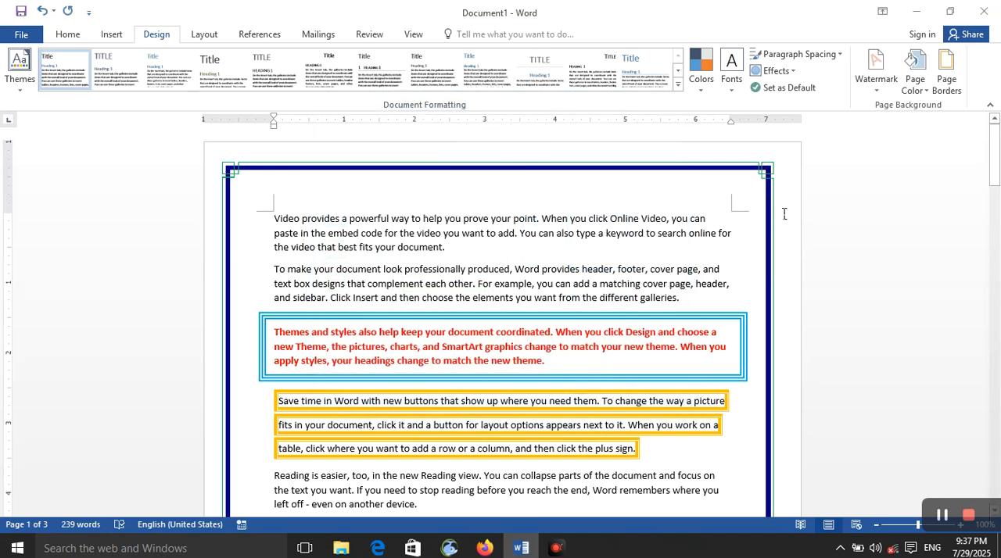
Change the page border's margins to be measured from Text and apply the border to the whole document
left_click(946, 74)
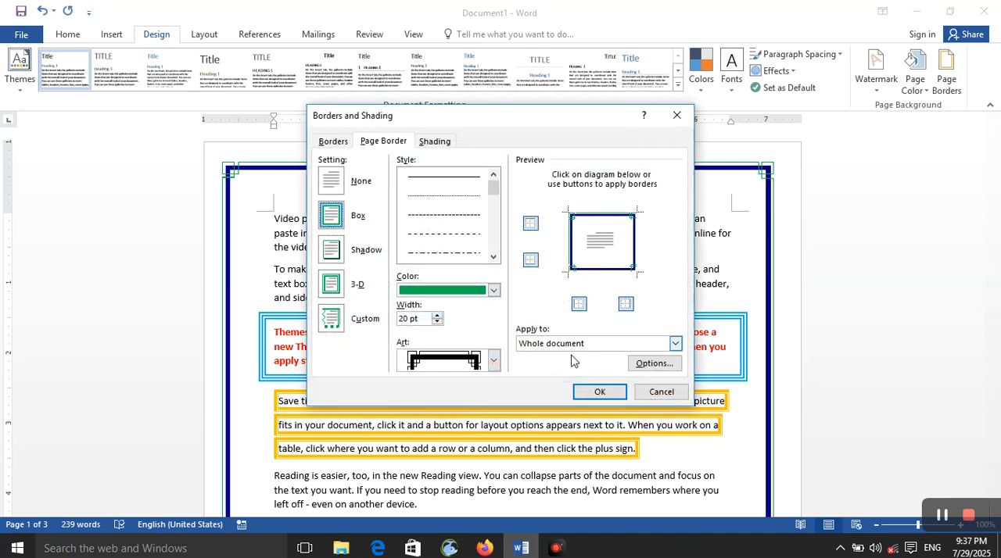
left_click(654, 363)
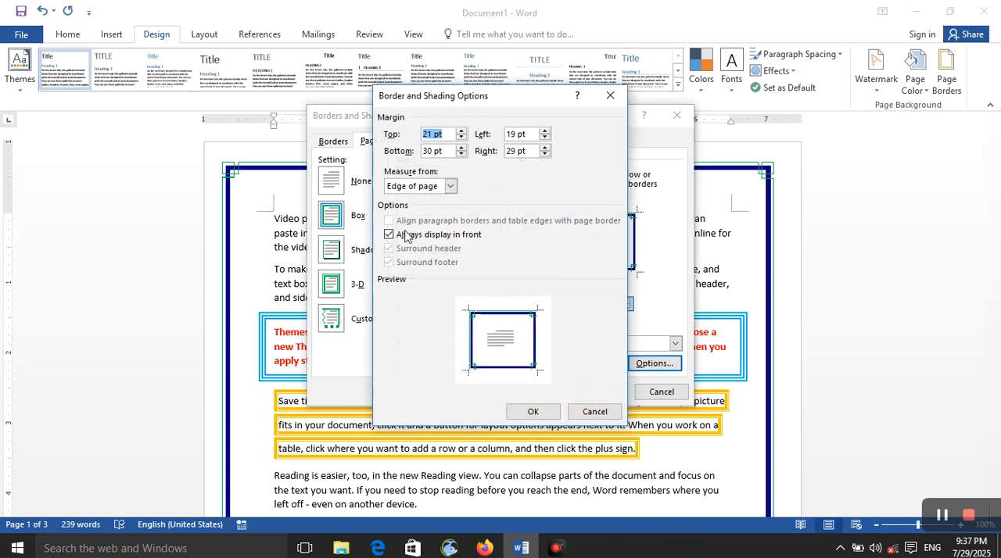
left_click(452, 187)
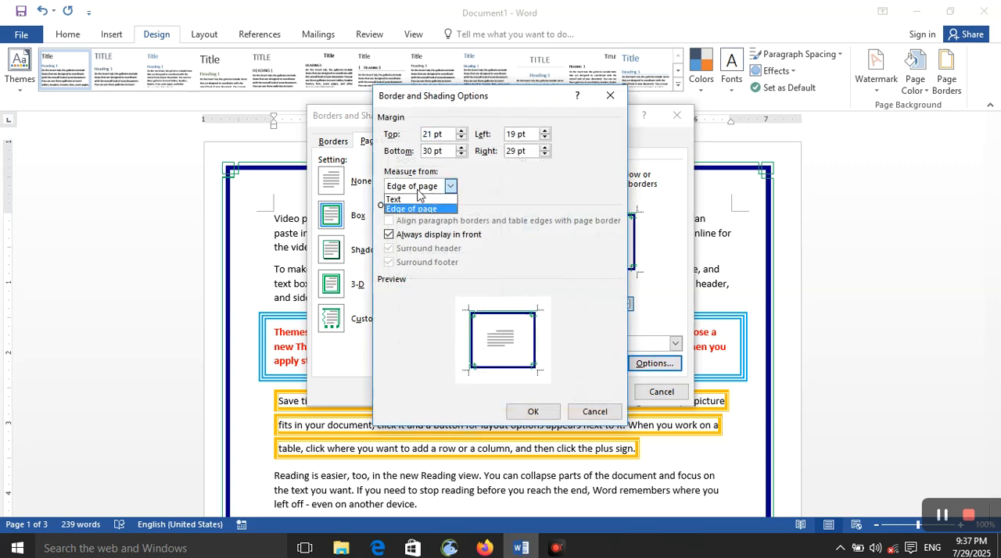
left_click(410, 200)
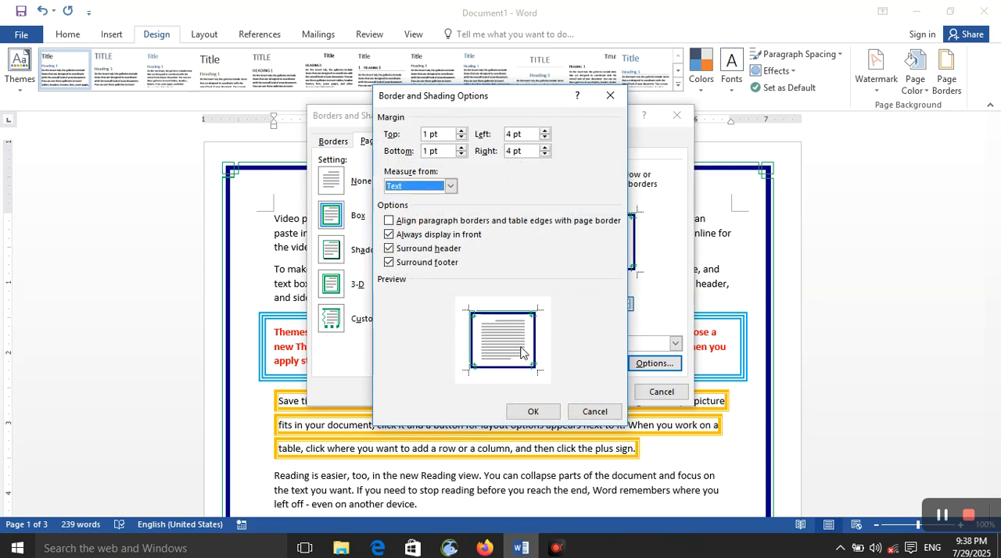
left_click(552, 410)
left_click(599, 392)
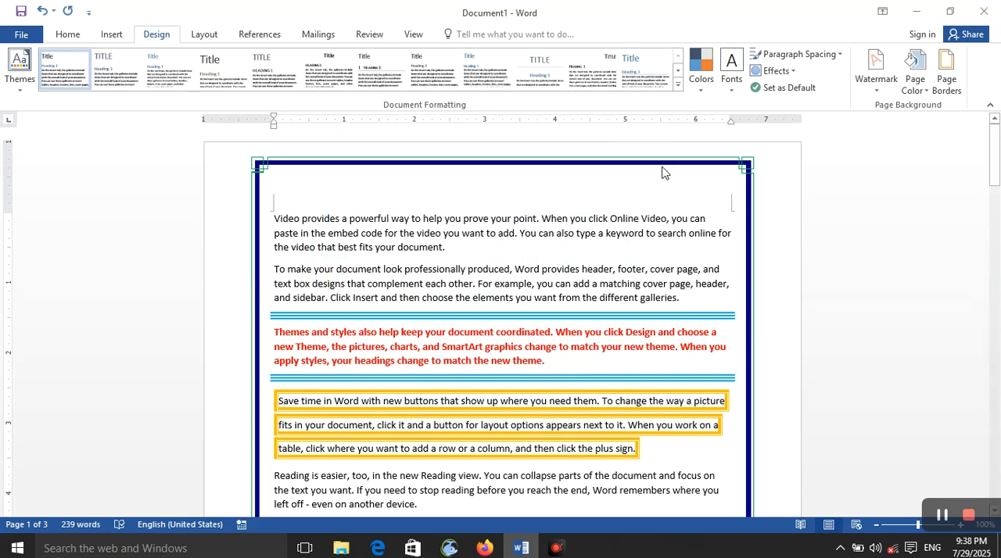
Set the text-based page border margins to 7 pt at the top and 8 pt on the left
left_click(946, 78)
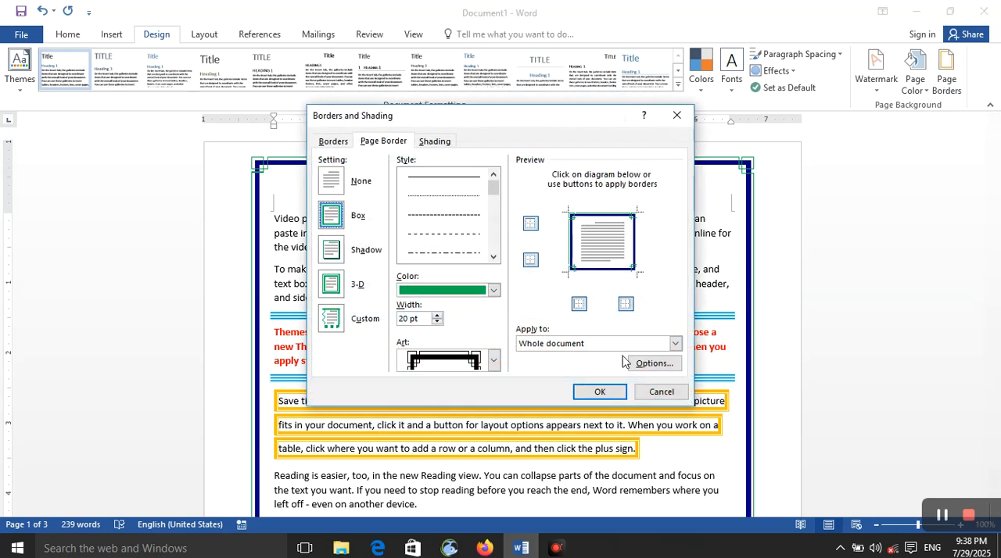
left_click(650, 364)
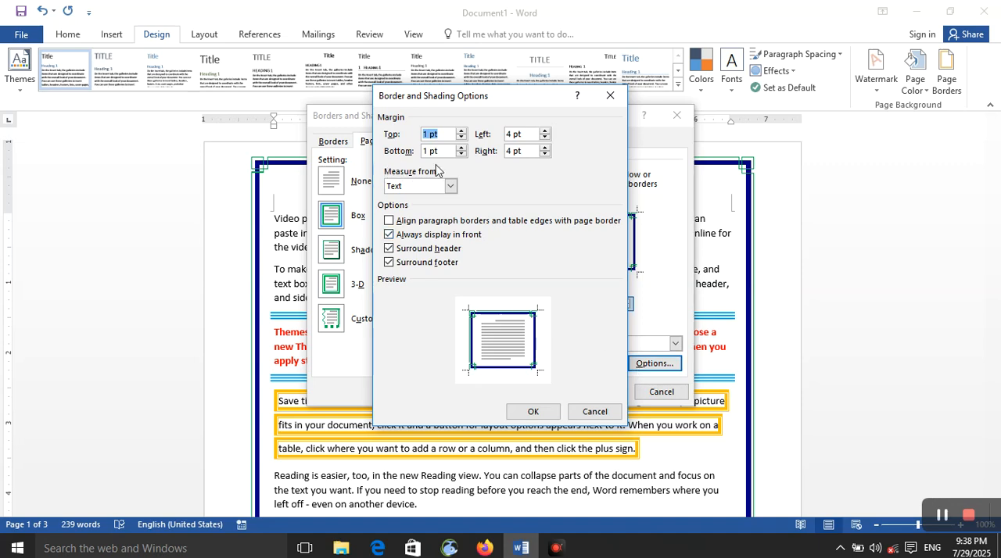
left_click(460, 131)
left_click(461, 131)
left_click(461, 131)
left_click(461, 131)
left_click(461, 131)
left_click(461, 131)
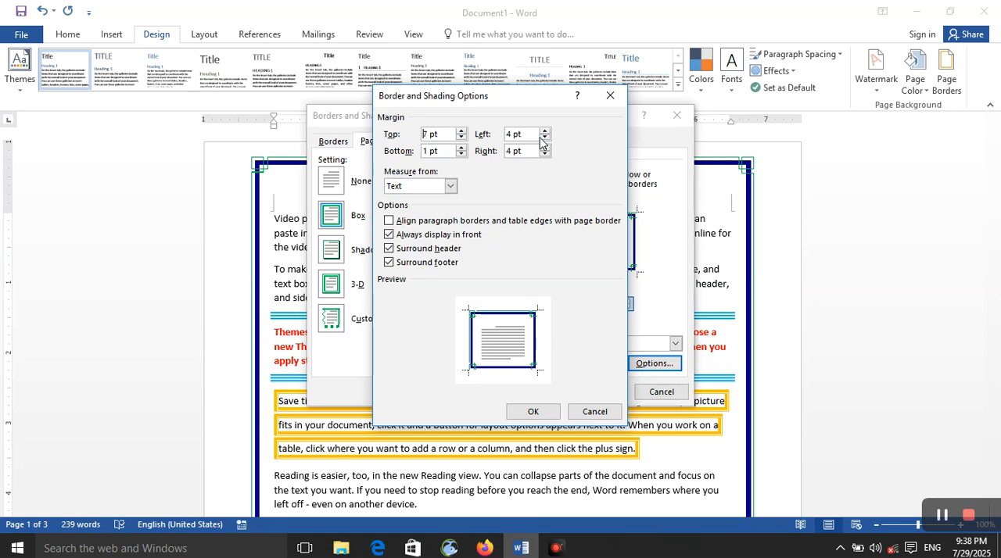
left_click(545, 131)
Set the page border's right margin to 9 pt and bottom margin to 5 pt
left_click(544, 147)
left_click(545, 148)
left_click(461, 147)
left_click(461, 147)
left_click(462, 147)
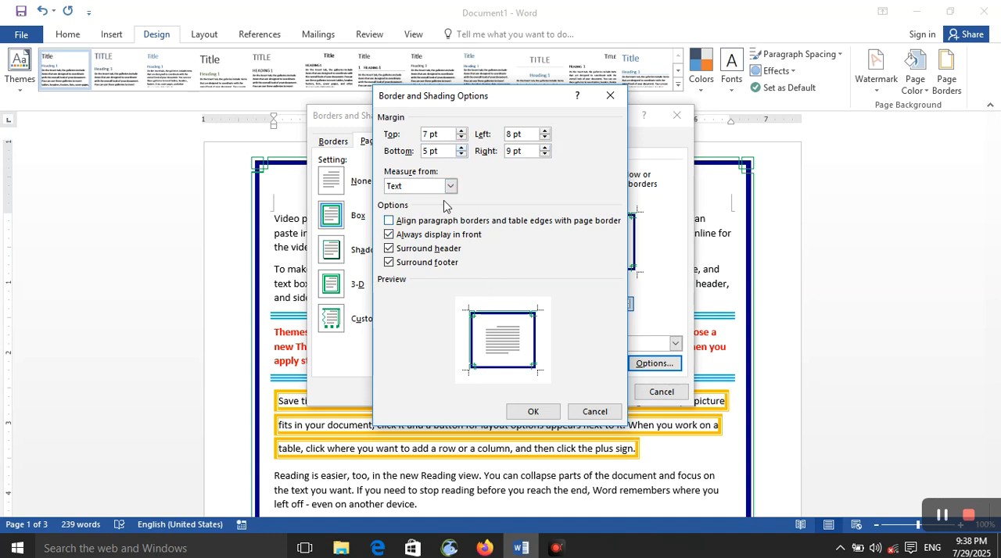
Try aligning paragraph borders and table edges with the page border, disable that option again and apply the border settings
left_click(425, 226)
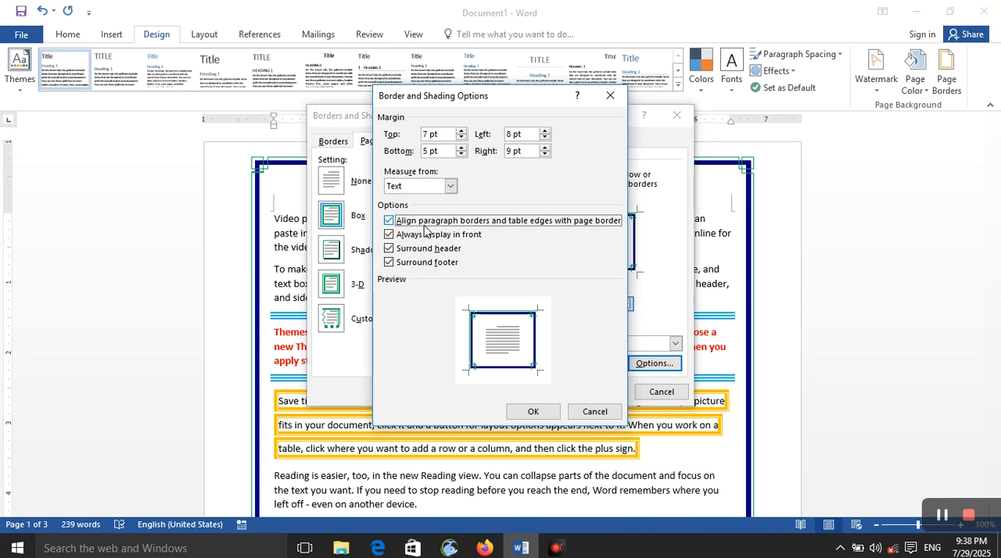
left_click(470, 223)
left_click(551, 414)
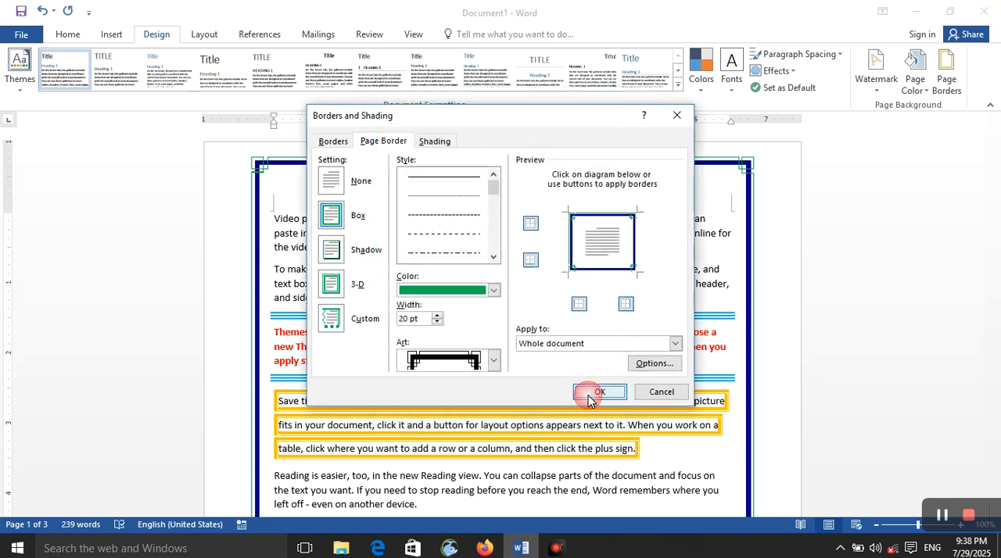
left_click(585, 398)
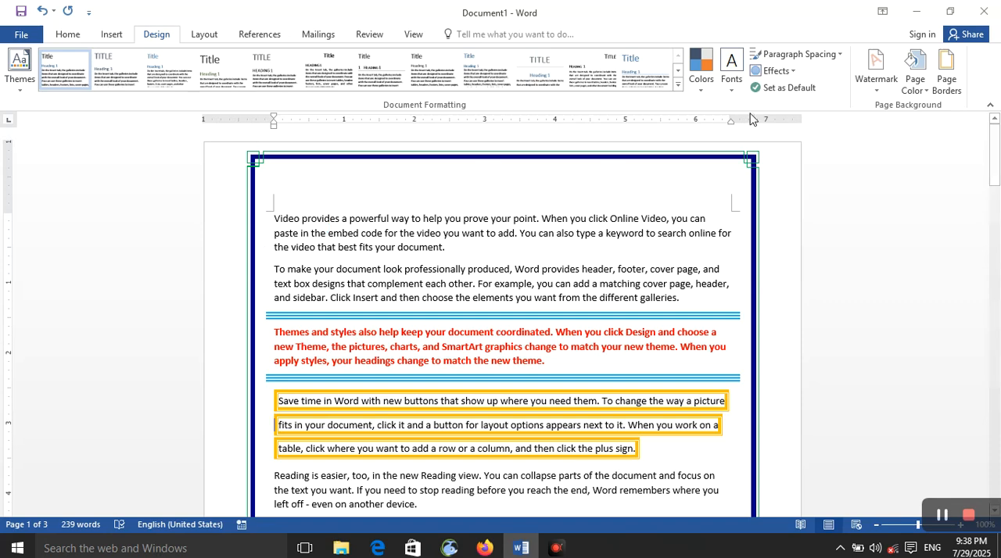
Disable Always display in front in the page border options and apply the change
left_click(946, 94)
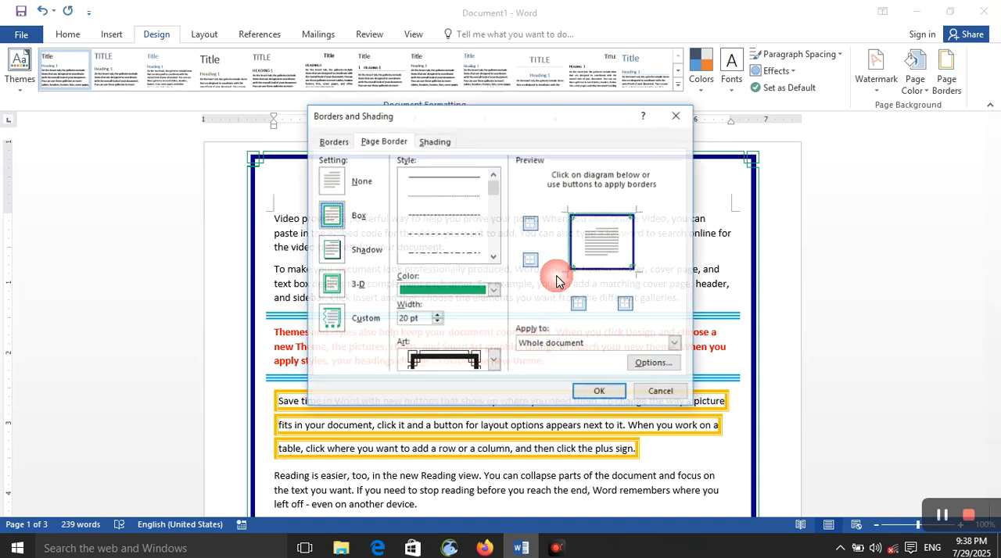
left_click(652, 363)
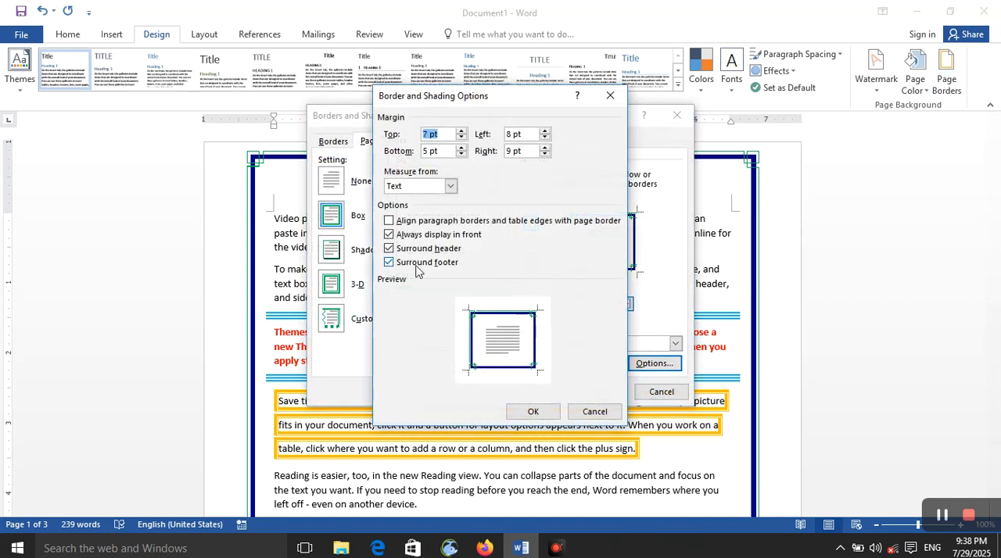
left_click(414, 236)
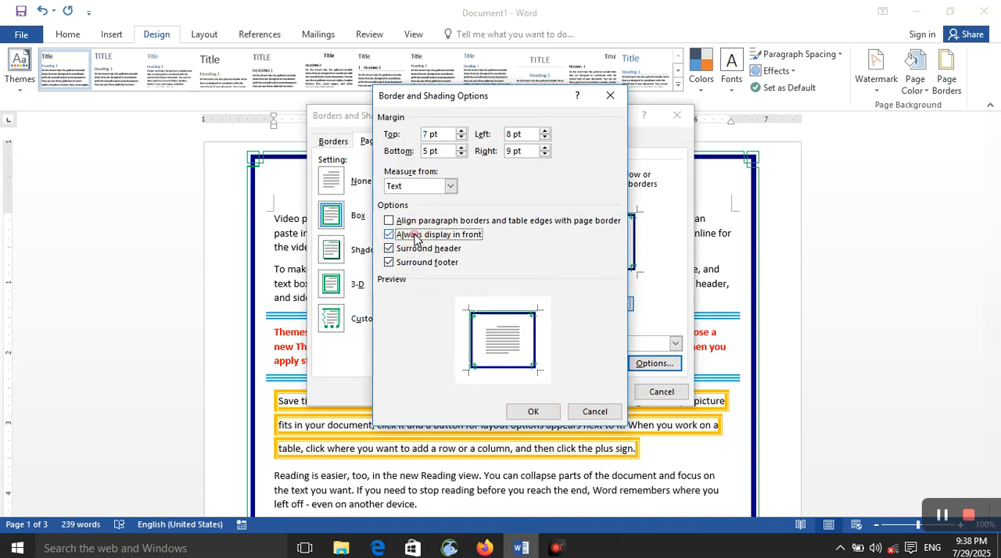
left_click(524, 413)
left_click(580, 395)
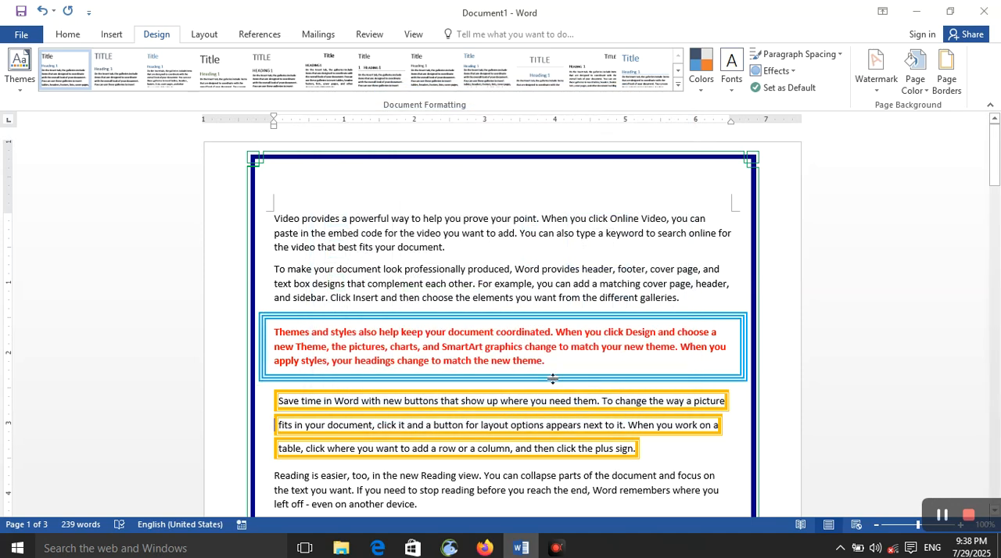
Open the page header for editing and enter a person's name followed by a new line
left_click_drag(272, 180, 459, 182)
double_click(443, 177)
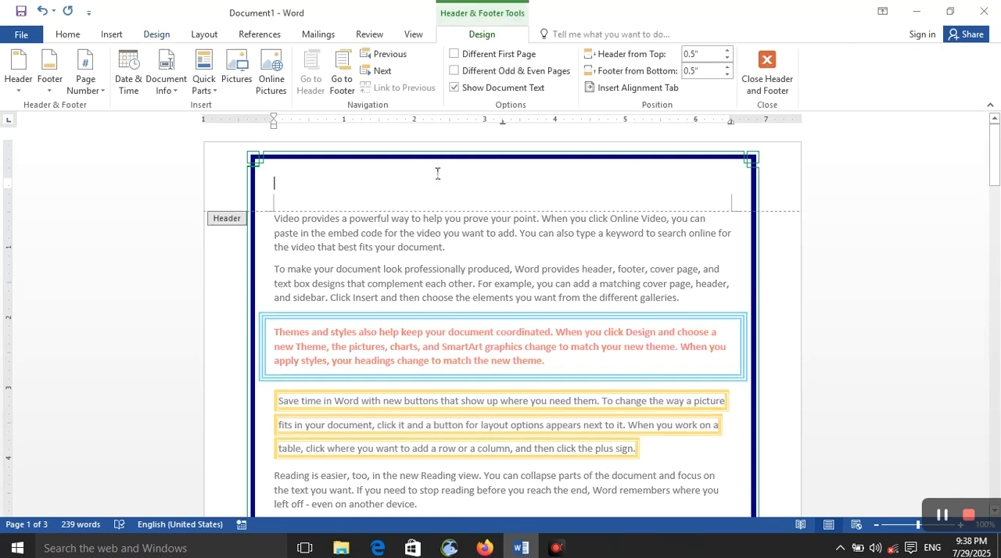
type("khan")
key("Return")
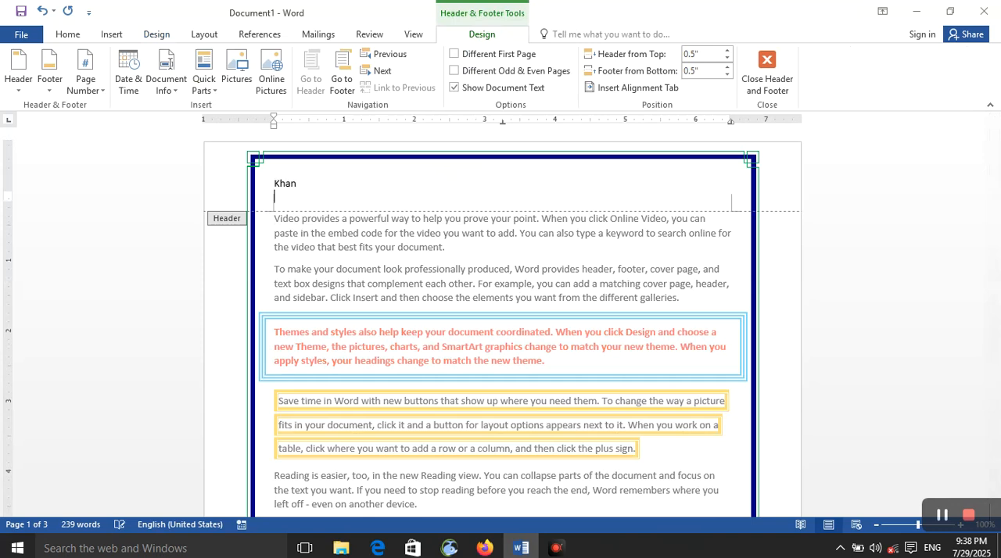
Set the font size of the name in the header to 16 pt and return to the body text
left_click_drag(330, 193, 274, 183)
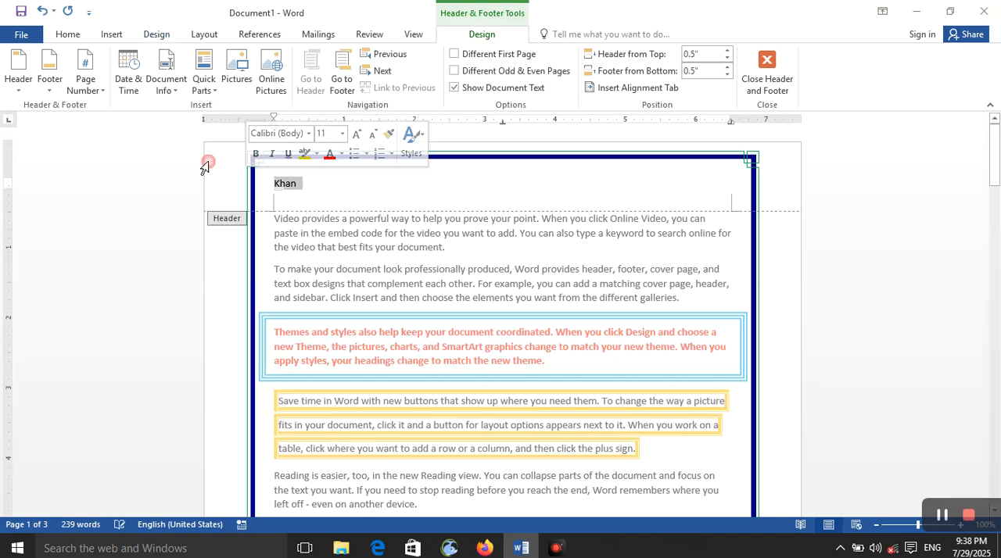
left_click(77, 37)
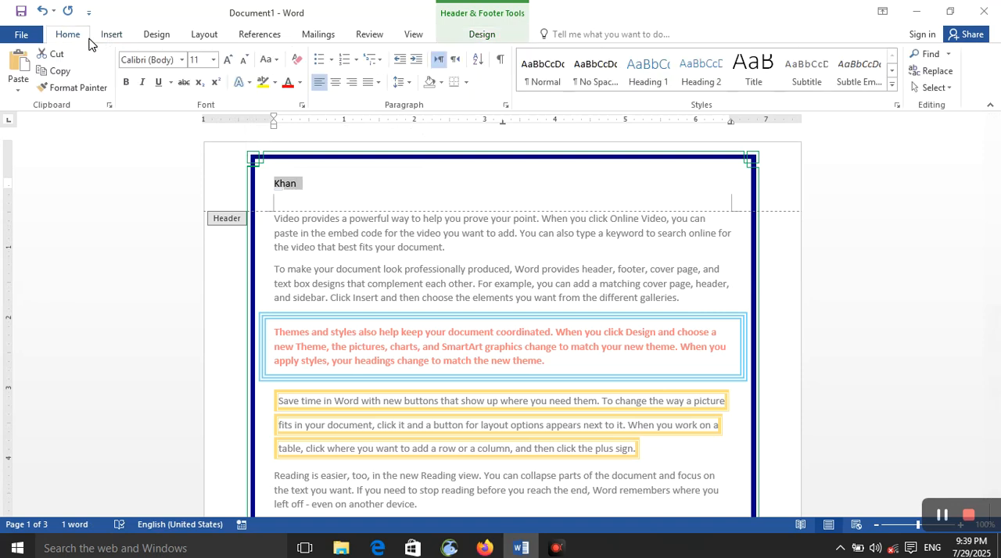
left_click(226, 60)
left_click(226, 60)
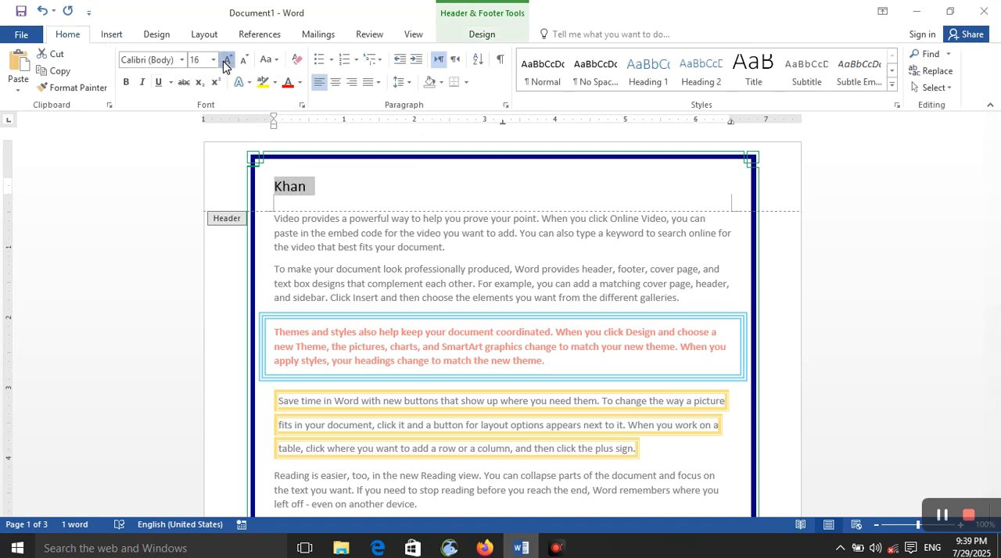
left_click(226, 60)
left_click(226, 60)
left_click(226, 60)
left_click(226, 60)
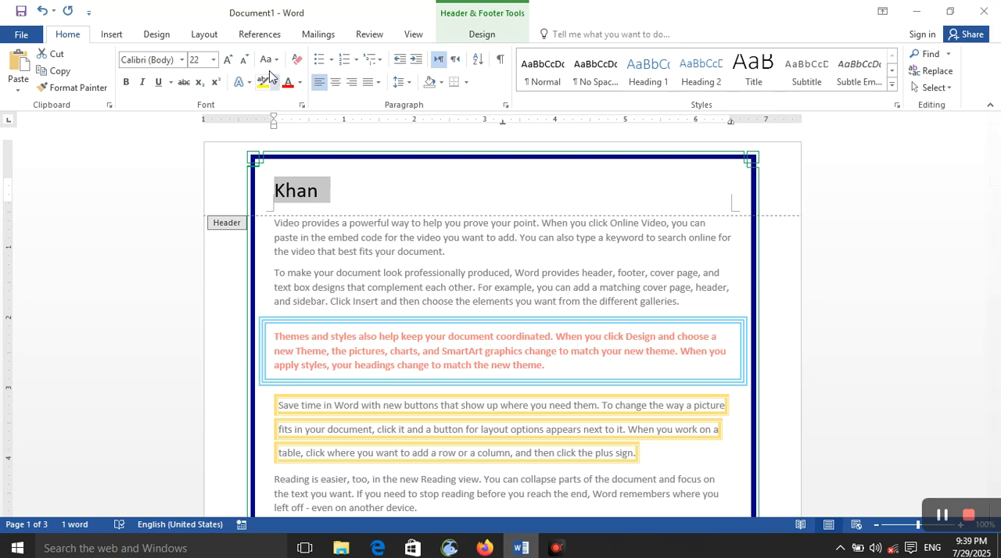
left_click(247, 60)
left_click(246, 60)
left_click(246, 60)
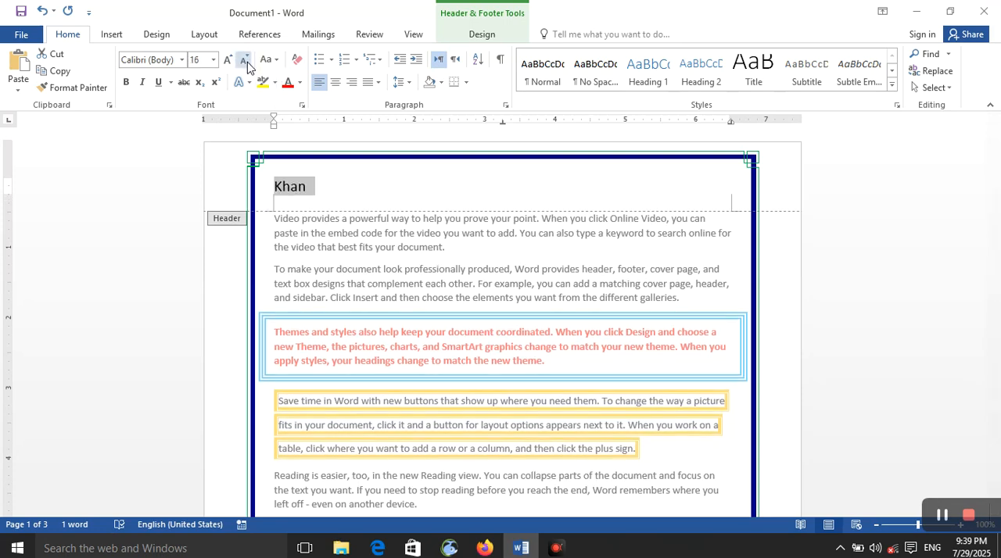
double_click(365, 278)
triple_click(365, 277)
left_click(294, 284)
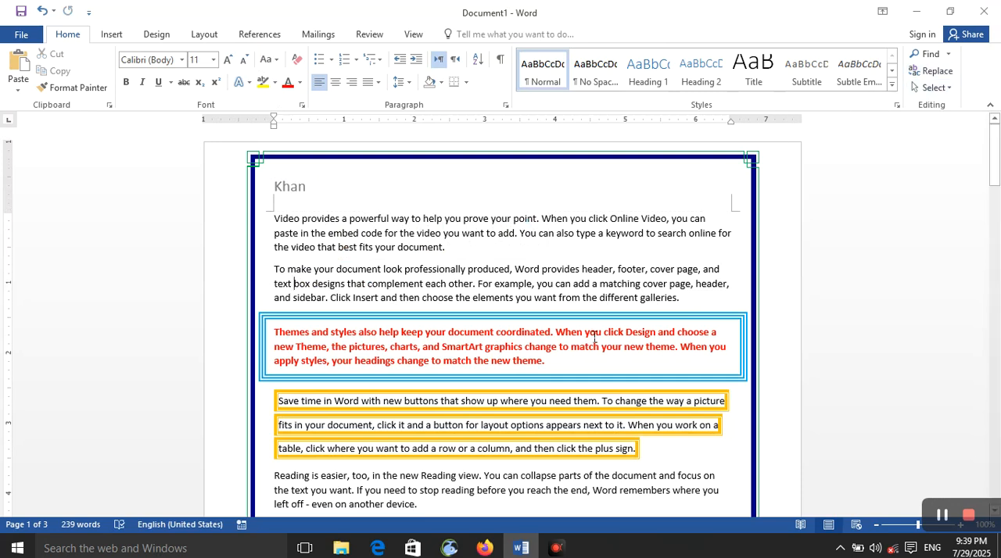
In the page border options, enable Always display in front, disable Surround header and apply the border
left_click(166, 36)
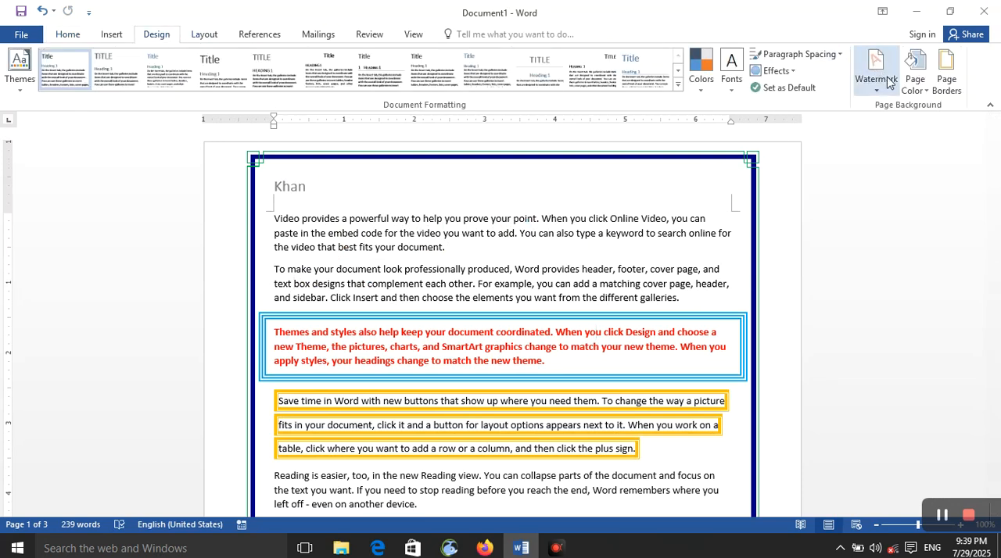
left_click(946, 71)
left_click(654, 363)
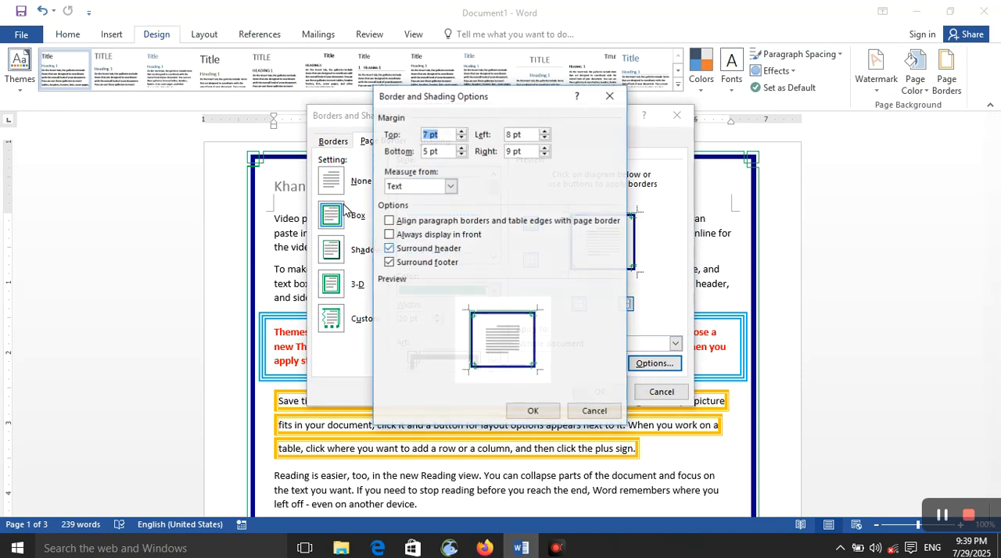
left_click(389, 235)
left_click(393, 249)
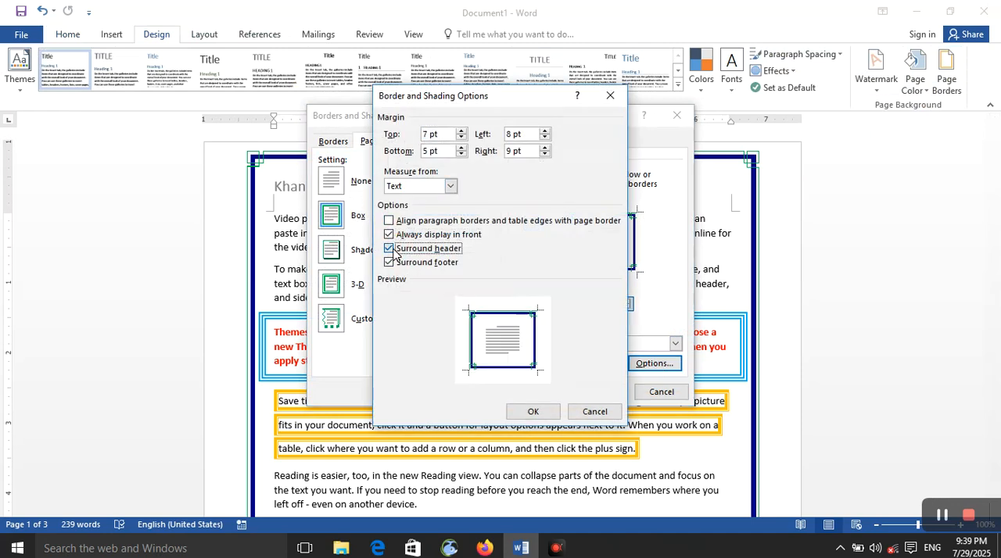
left_click(549, 413)
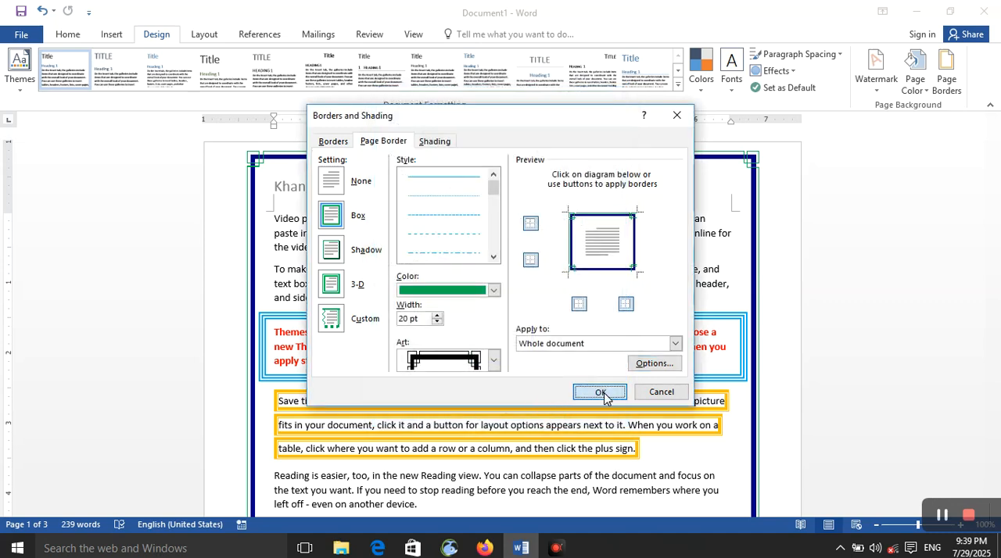
left_click(601, 393)
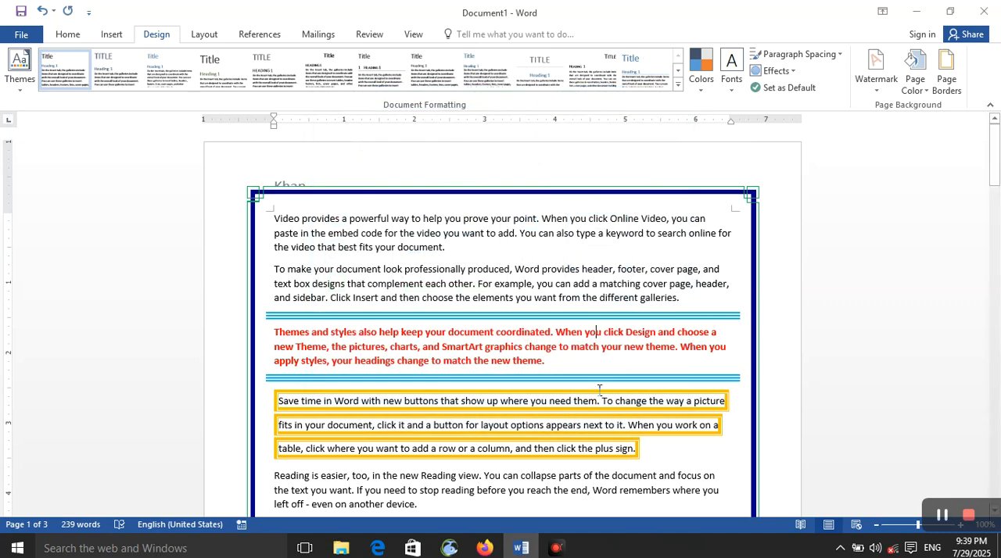
Open the page header to inspect the name against the page border, and return to the body text
double_click(286, 187)
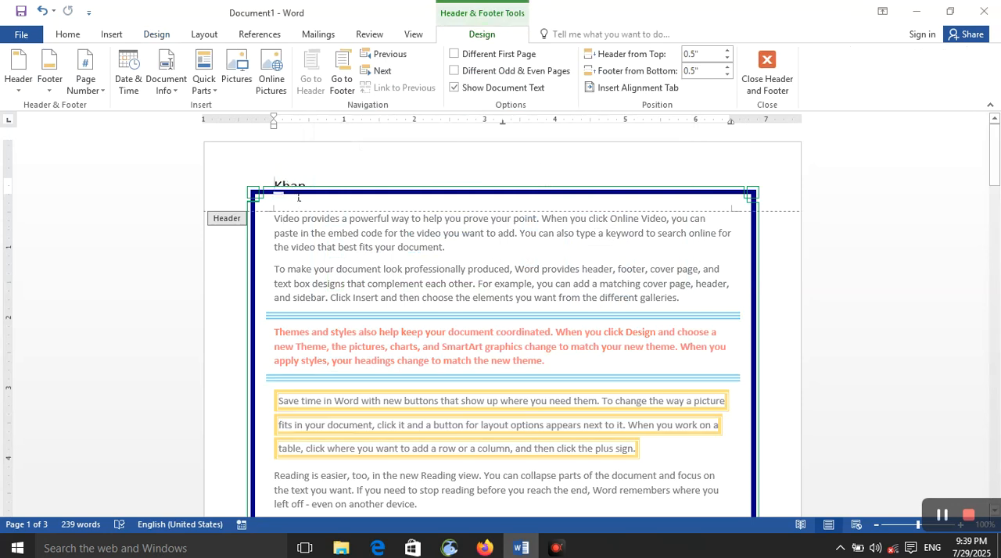
double_click(286, 184)
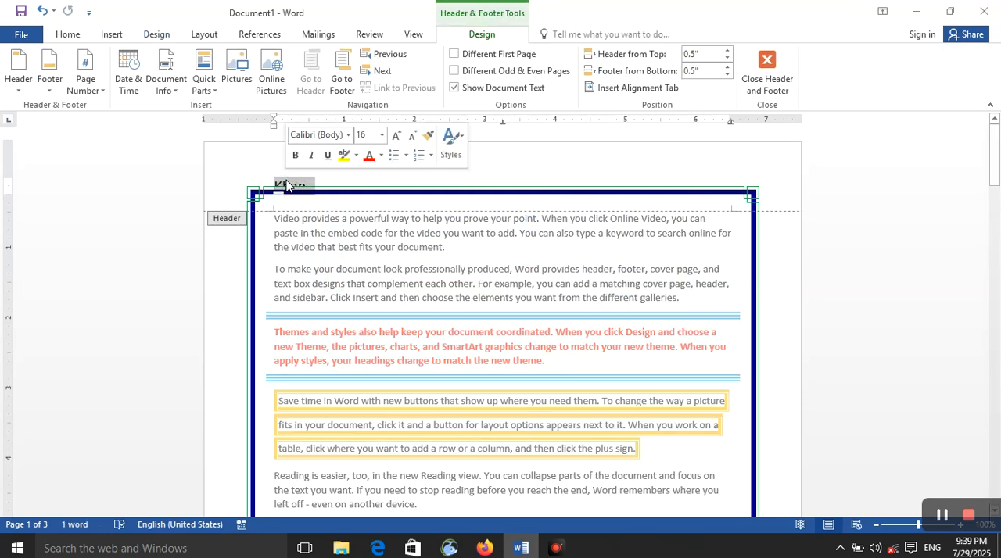
left_click(286, 186)
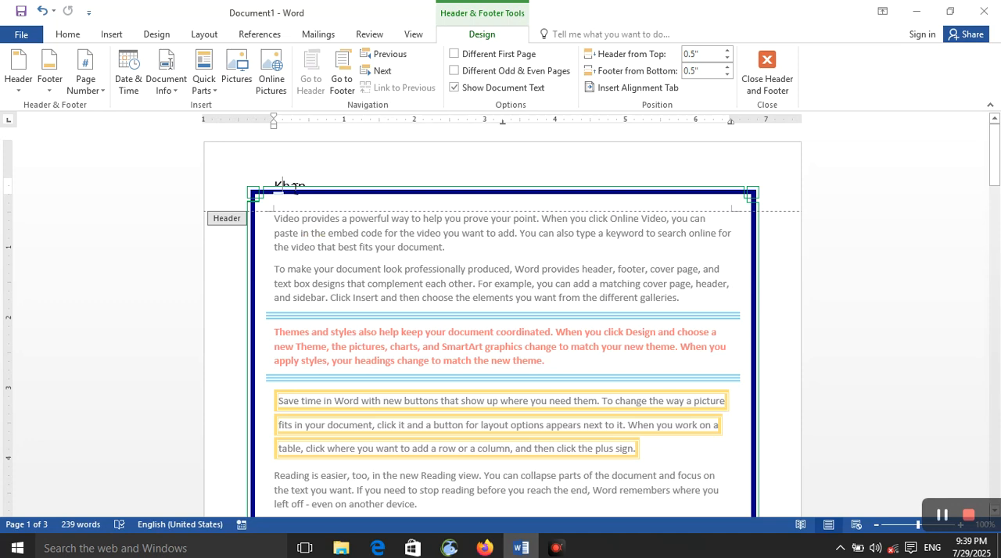
double_click(552, 296)
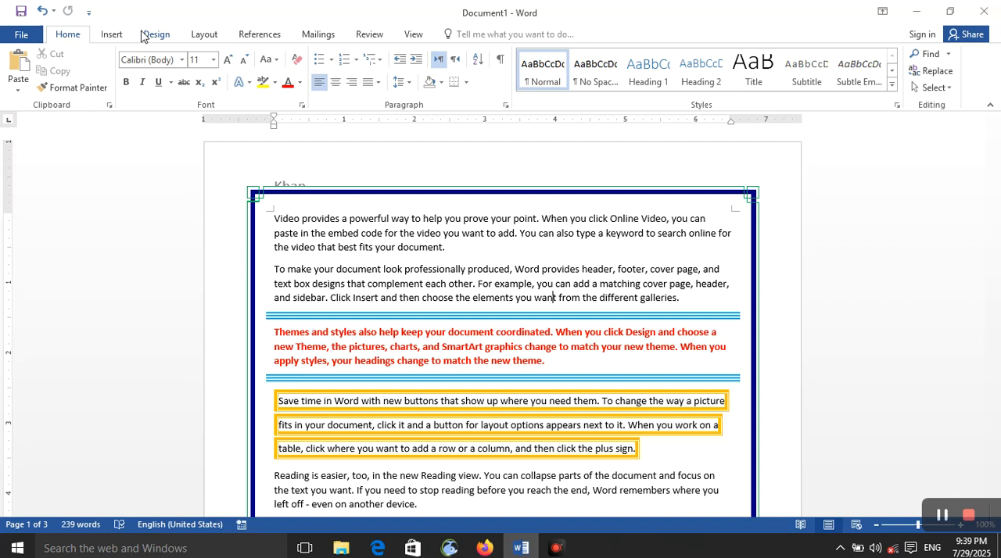
In the page border options, enable Surround header, measure from Edge of page, disable Always display in front and apply the border
left_click(149, 35)
left_click(946, 74)
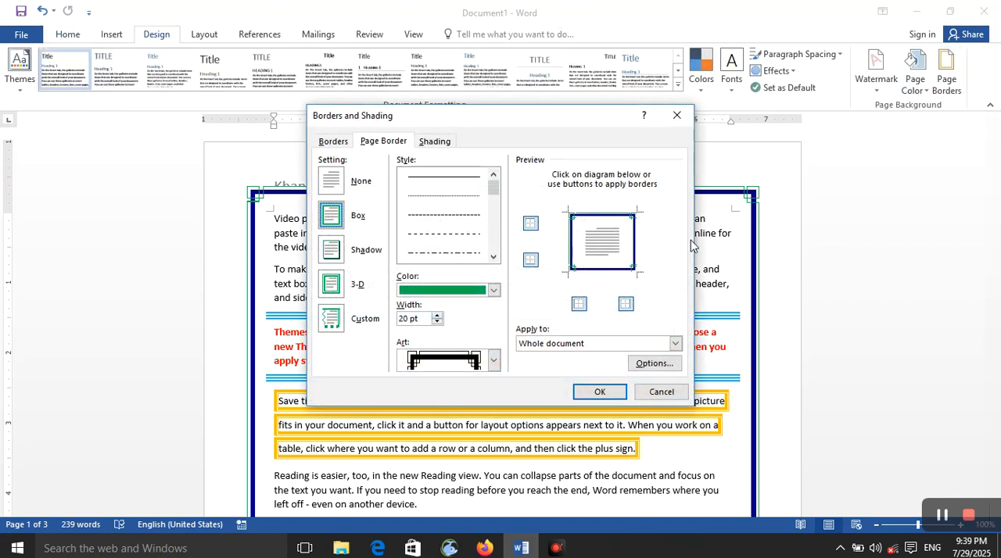
left_click(652, 364)
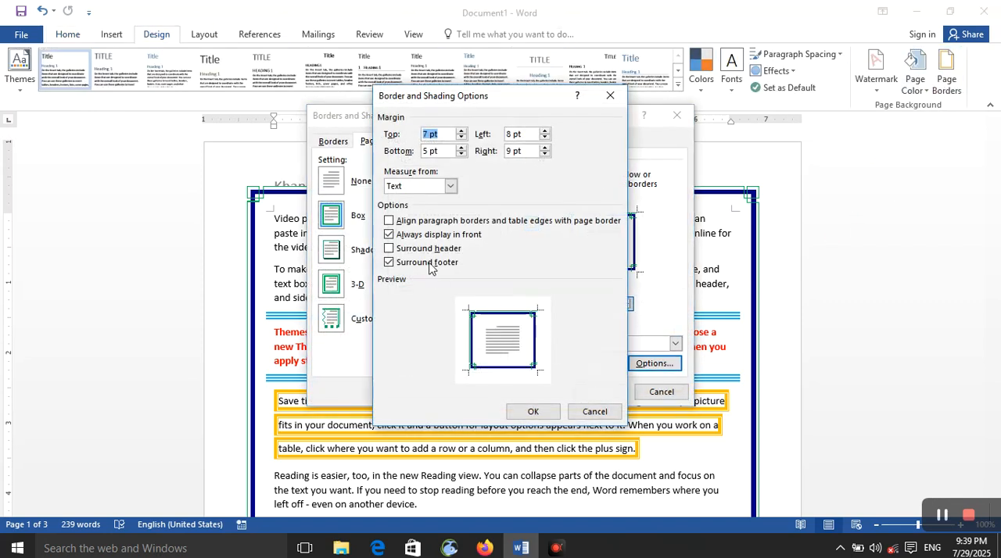
left_click(408, 249)
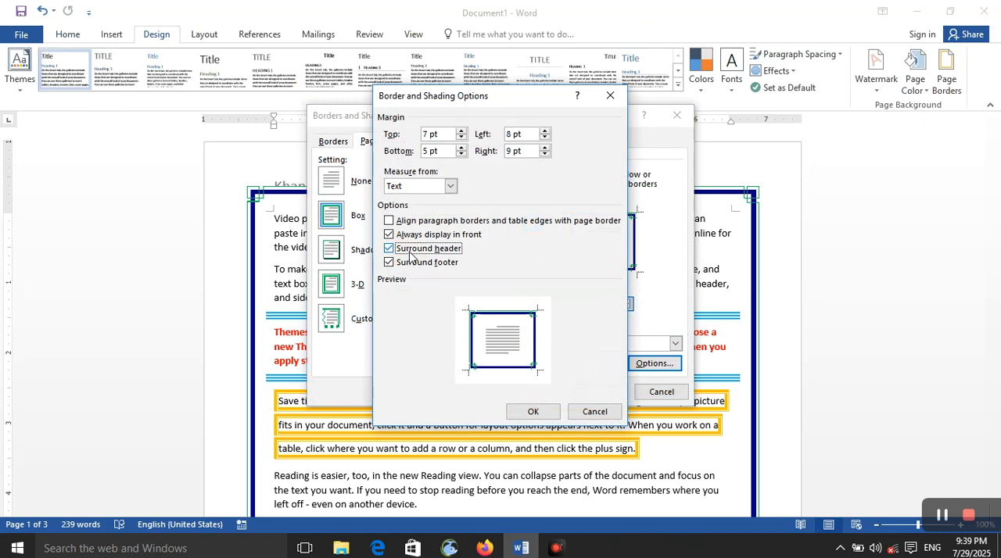
left_click(421, 264)
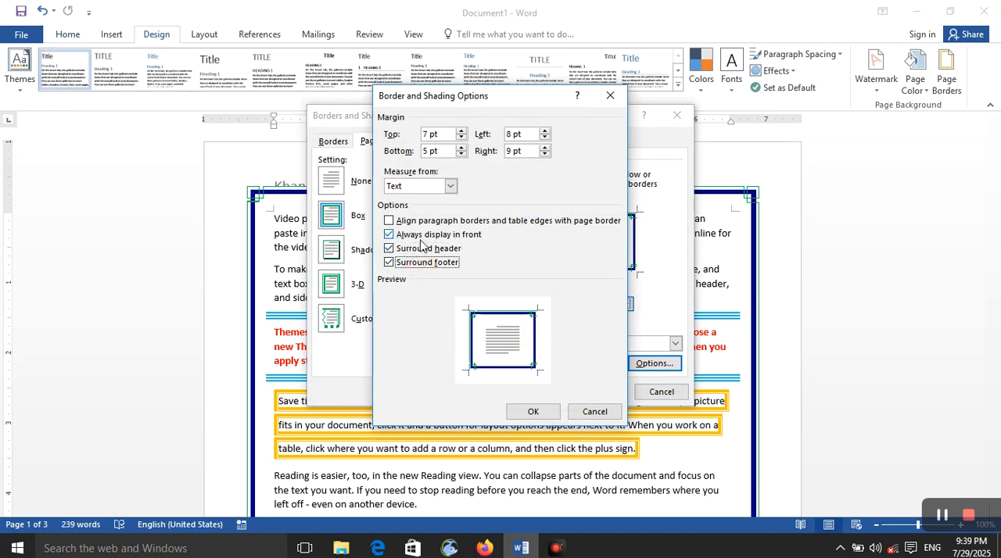
left_click(449, 186)
left_click(452, 208)
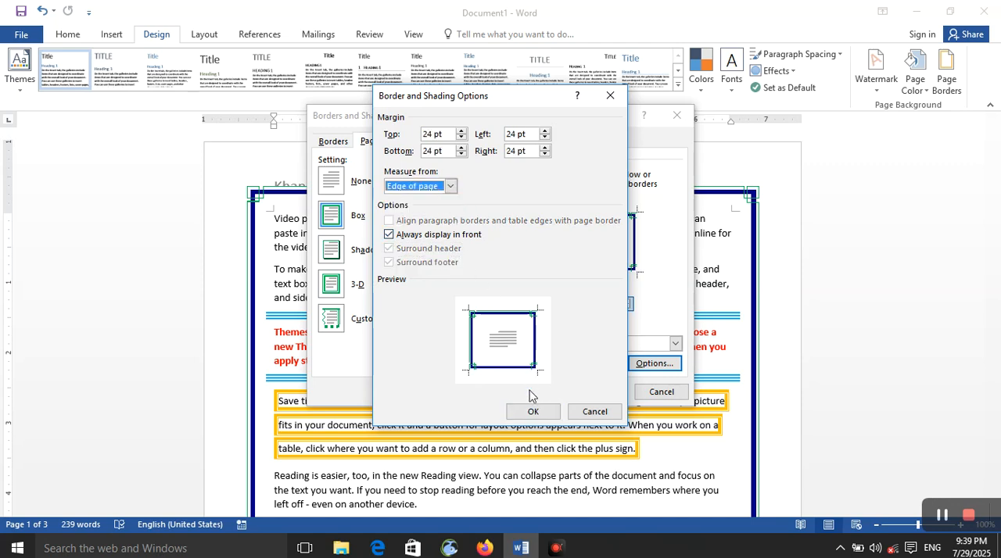
left_click(451, 234)
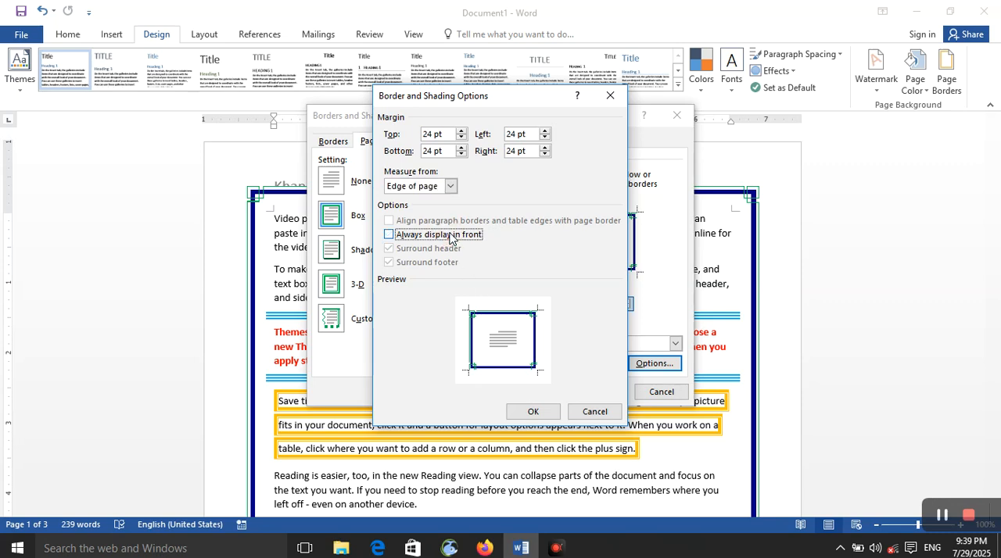
left_click(534, 411)
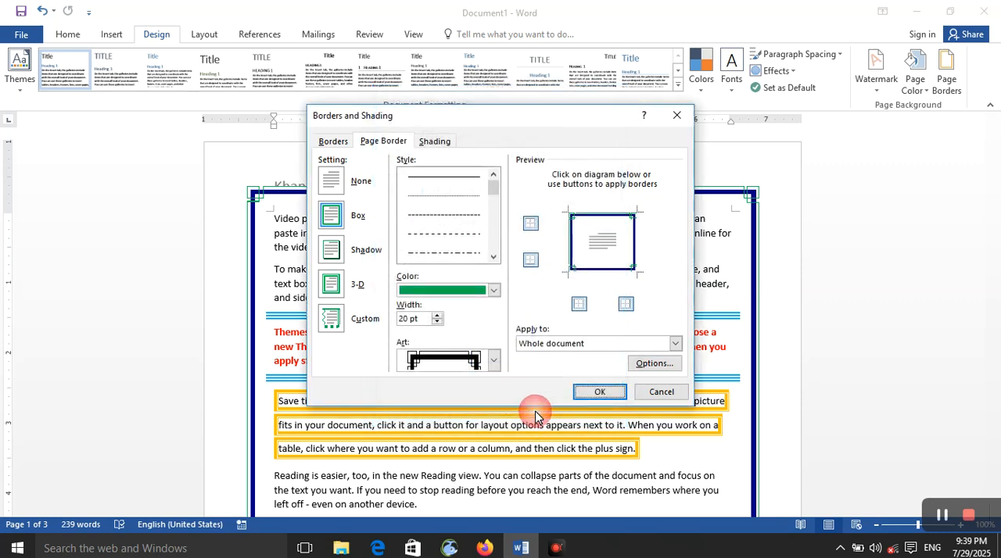
left_click(596, 392)
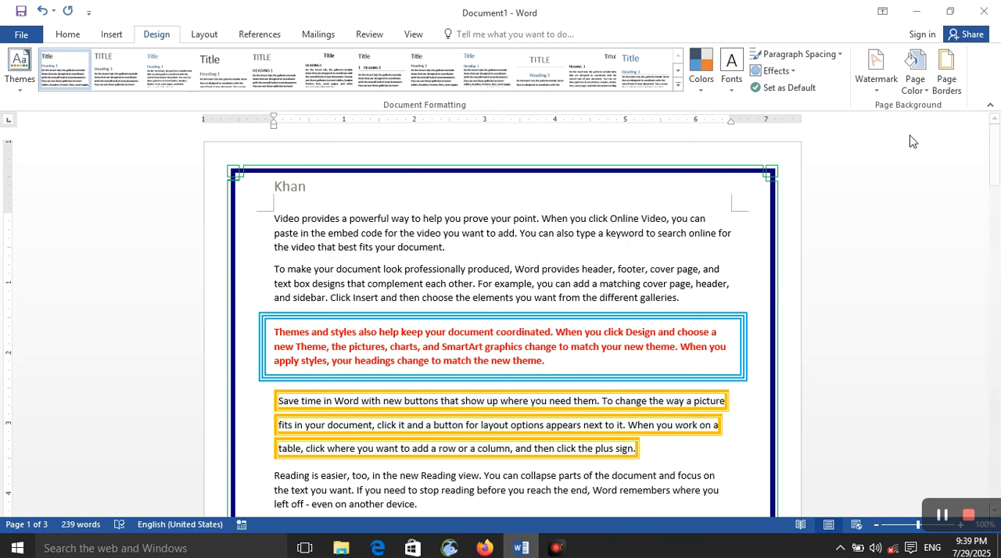
Re-enable Always display in front in the page border options and apply the border to the whole document
left_click(946, 74)
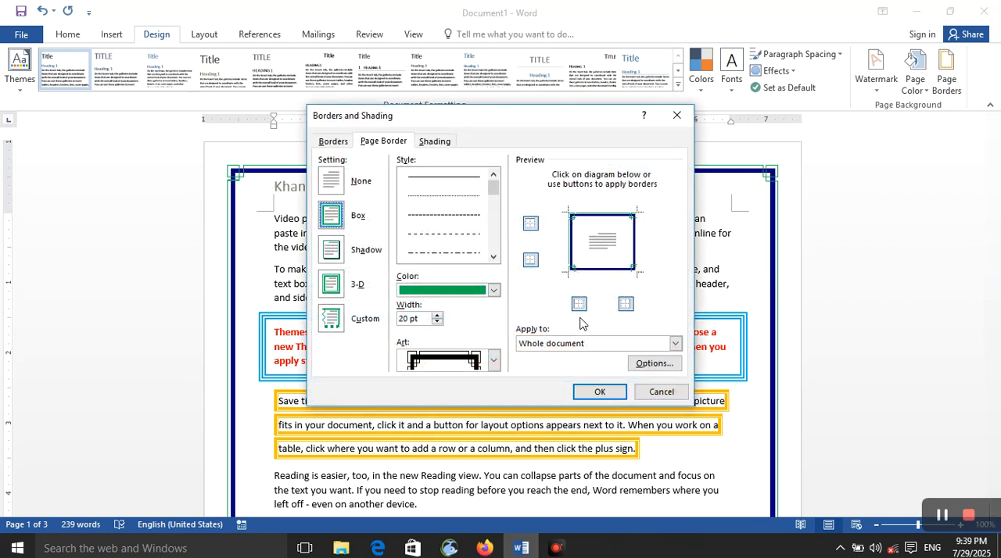
left_click(653, 363)
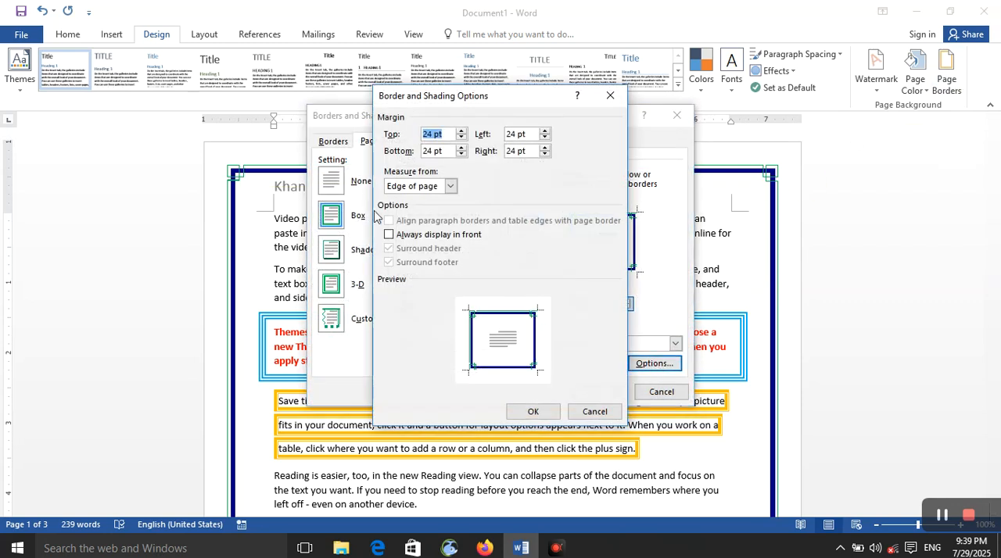
left_click(399, 234)
left_click(532, 411)
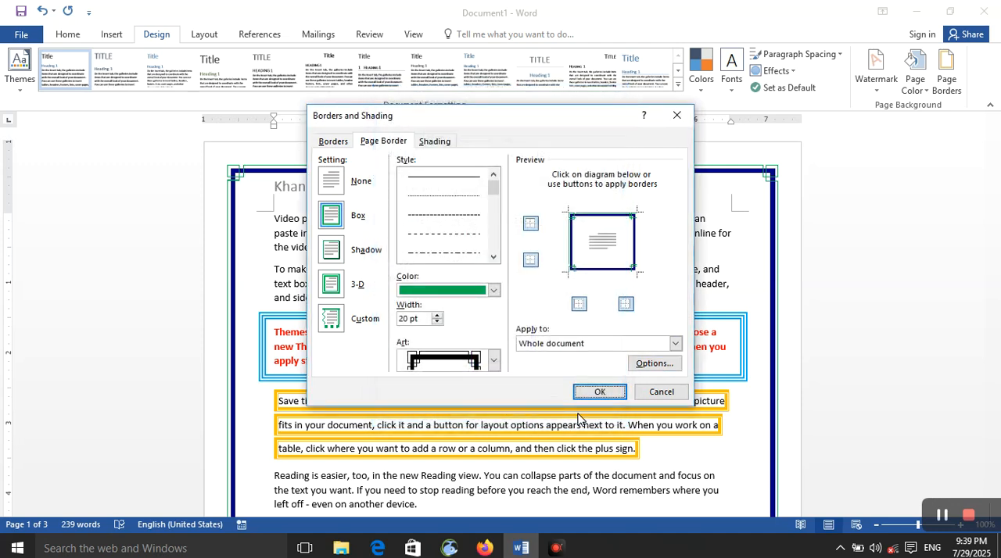
left_click(596, 392)
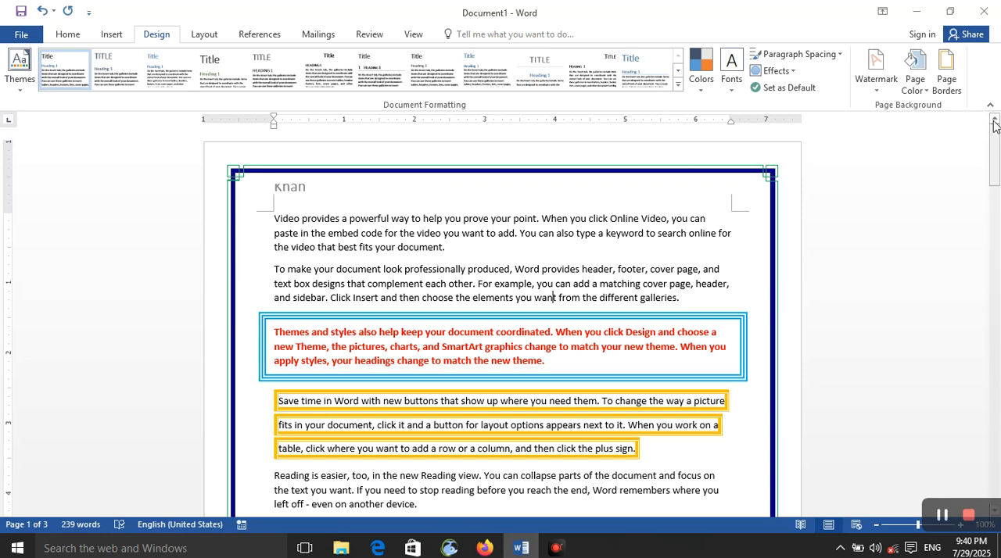
View the shading settings in Borders and Shading and close the dialog without changes
left_click(941, 94)
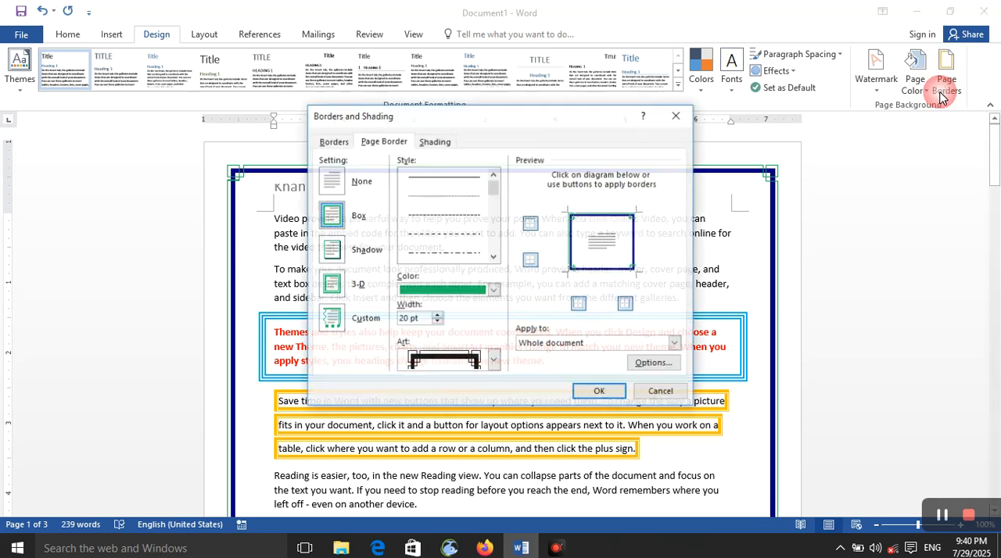
left_click(437, 146)
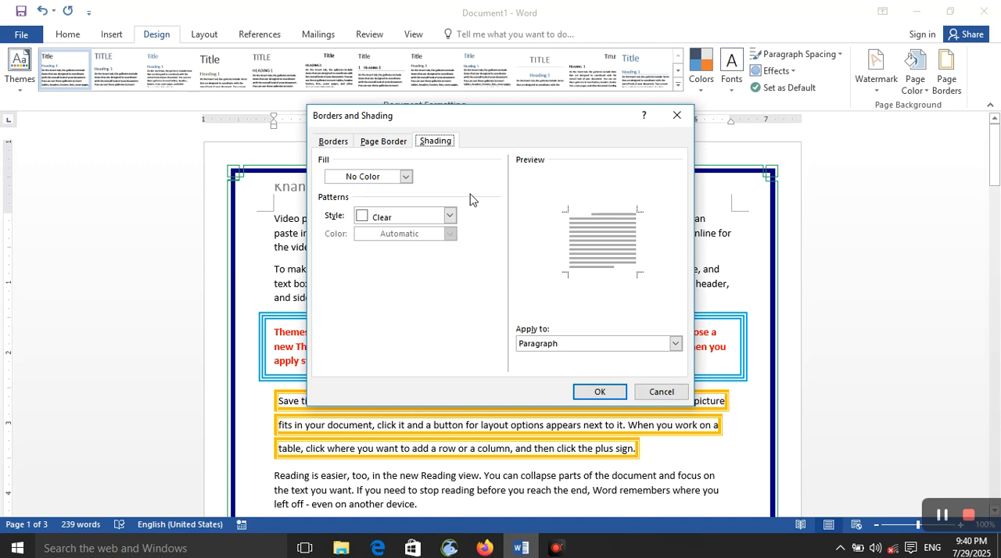
left_click(677, 116)
Create a new blank document and apply a green shading fill to its paragraph
key("ctrl+n")
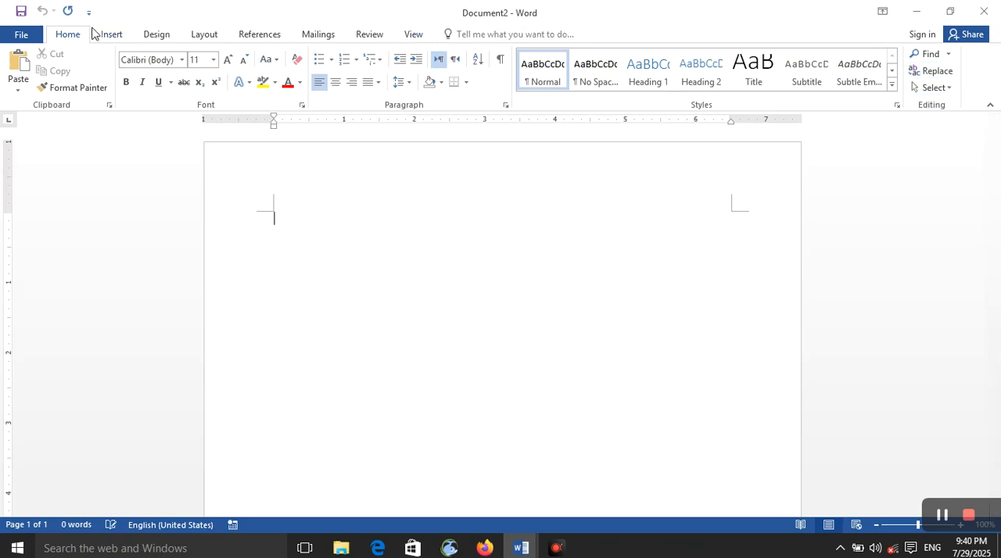
left_click(154, 34)
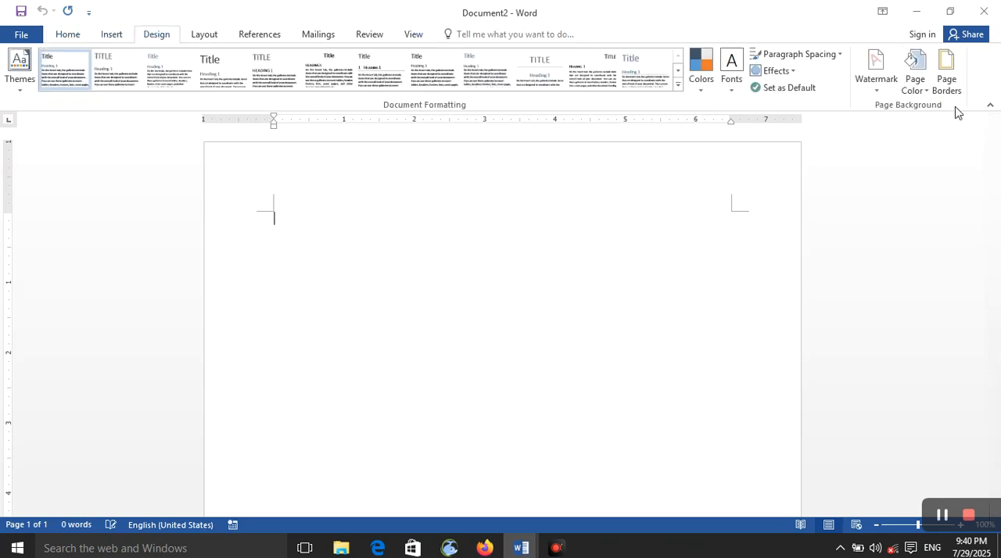
left_click(946, 75)
left_click(433, 141)
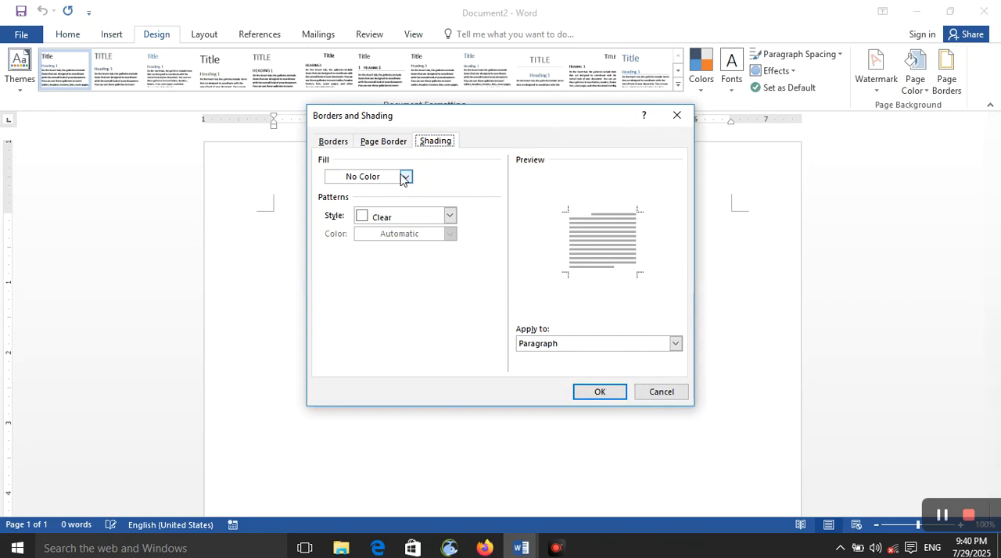
left_click(405, 177)
left_click(394, 290)
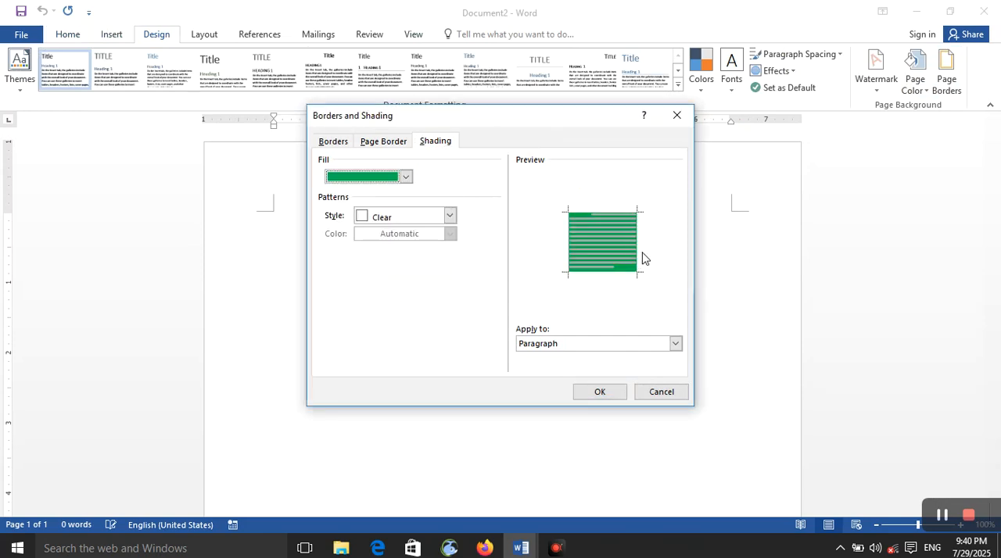
left_click(599, 395)
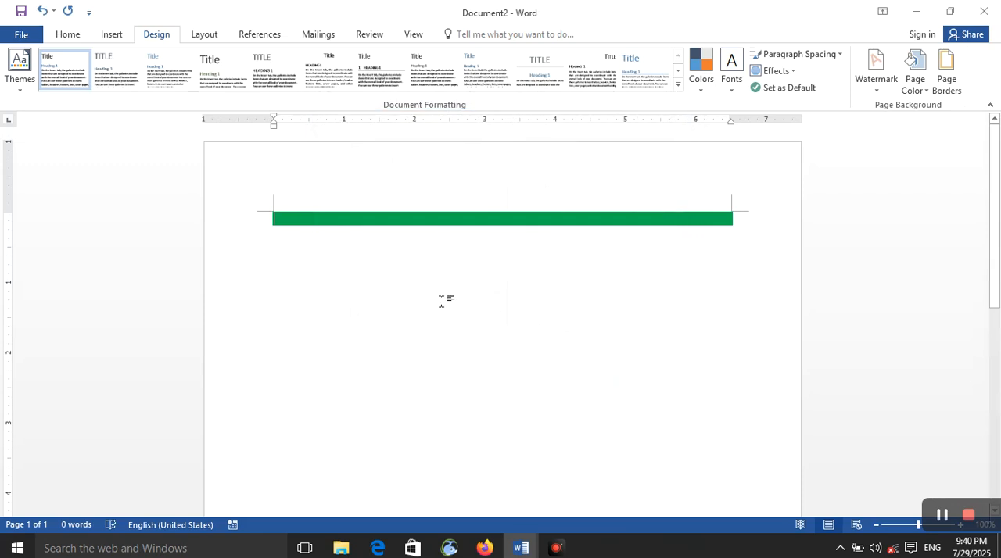
Add blank lines to extend the green paragraph shading down the page
key("Return")
key("Return")
key("Return")
key("Return")
key("Return")
key("Return")
key("Return")
key("Return")
key("Return")
key("Return")
key("Return")
key("Return")
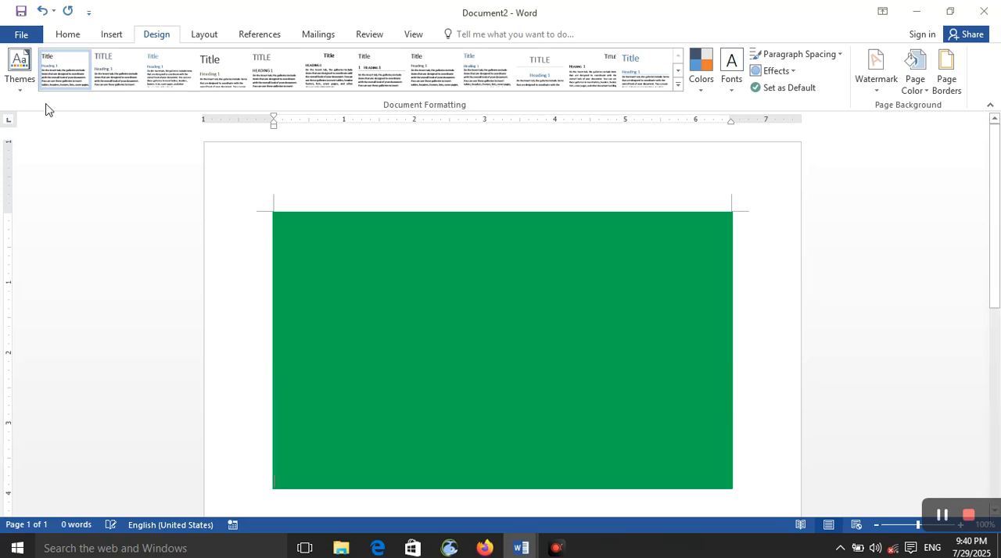
Check the shaded page in the print preview and return to the document
left_click(21, 34)
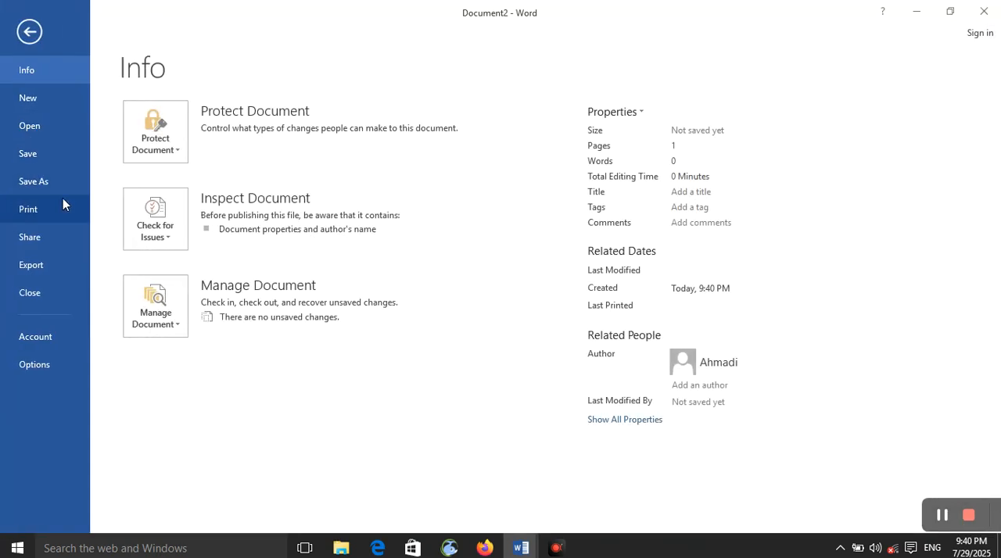
left_click(29, 209)
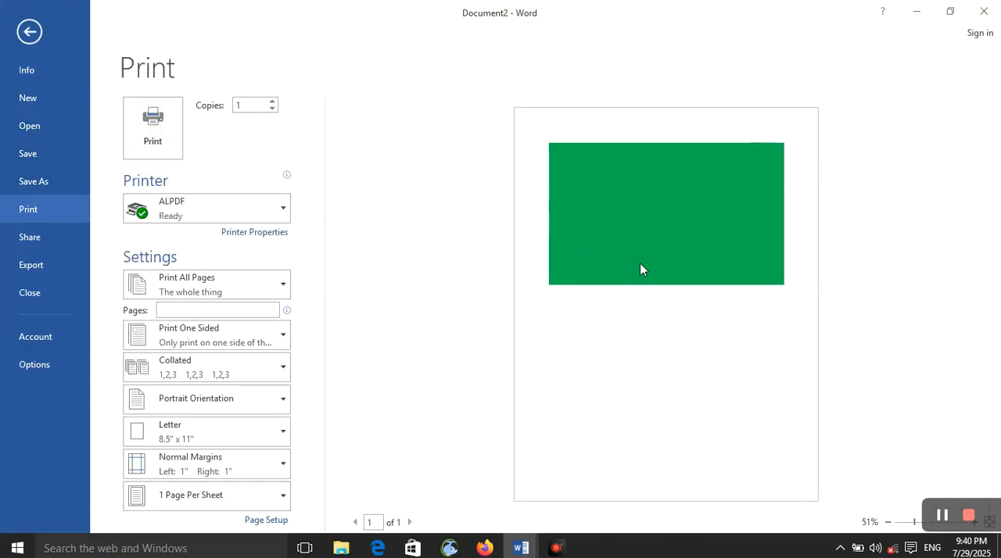
left_click(31, 34)
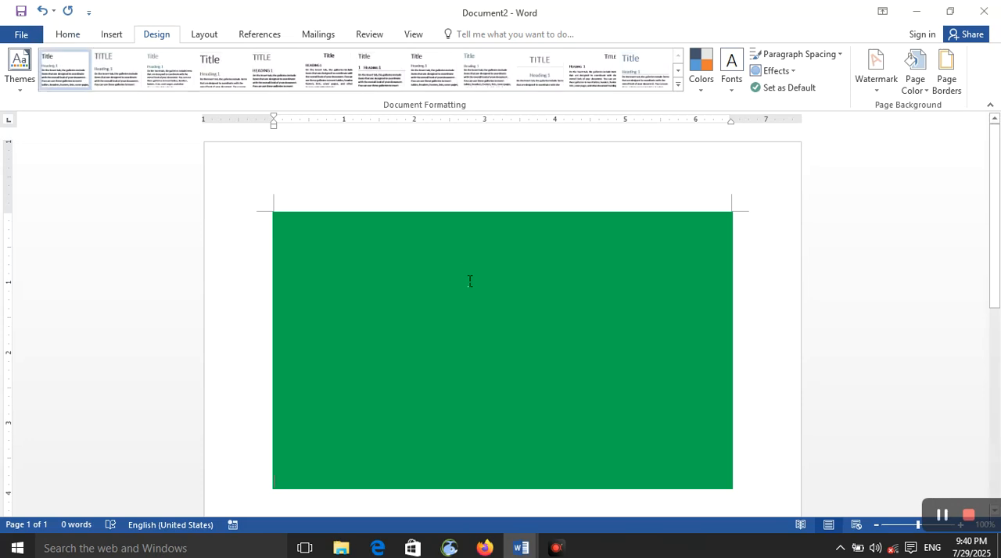
In the paragraph shading settings, try the Solid (100%) pattern style, and set the style to 20%
left_click(963, 83)
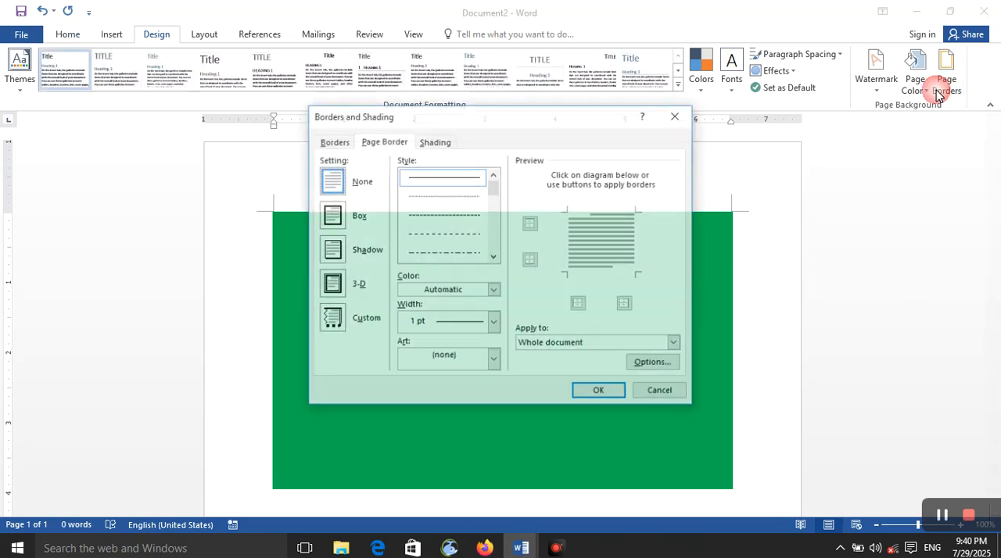
left_click(436, 142)
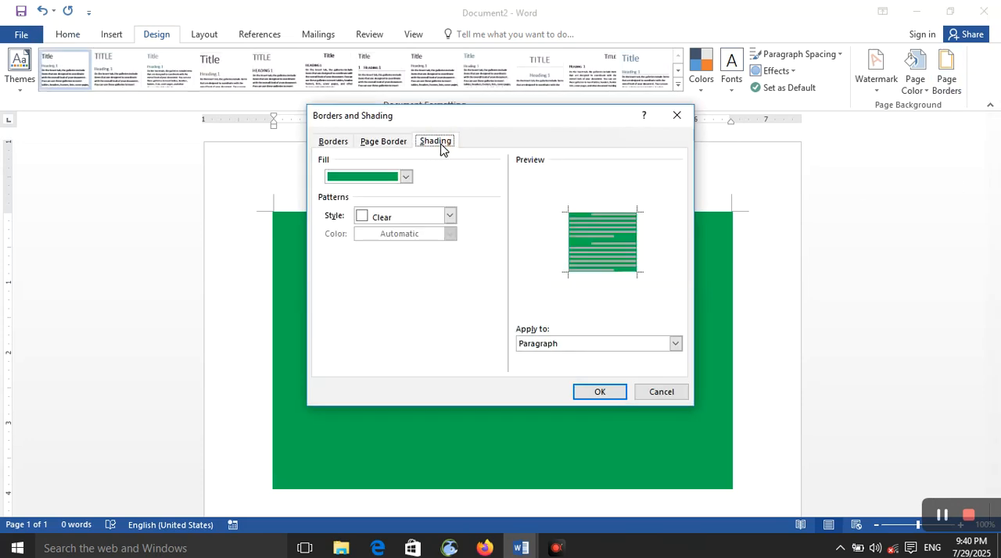
left_click(450, 216)
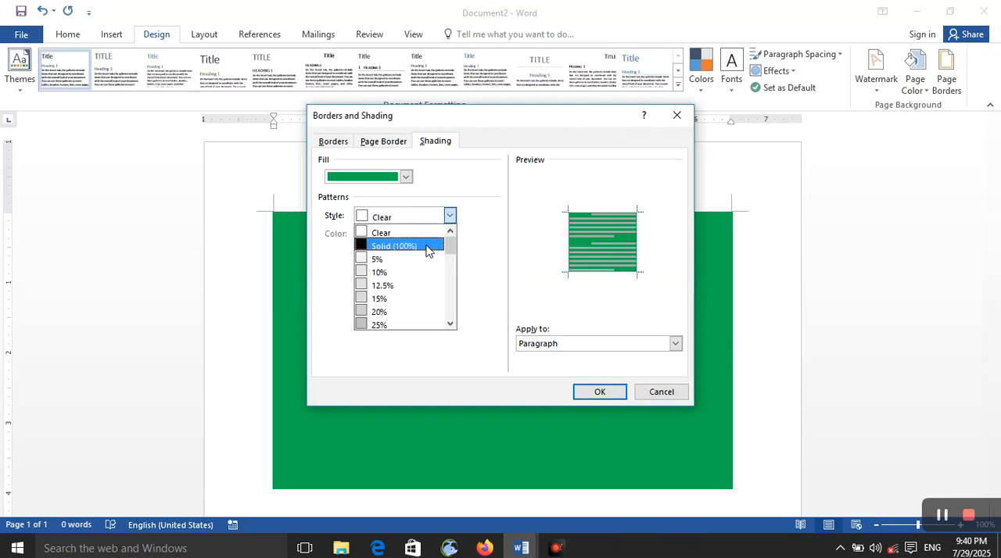
left_click(427, 247)
left_click(451, 218)
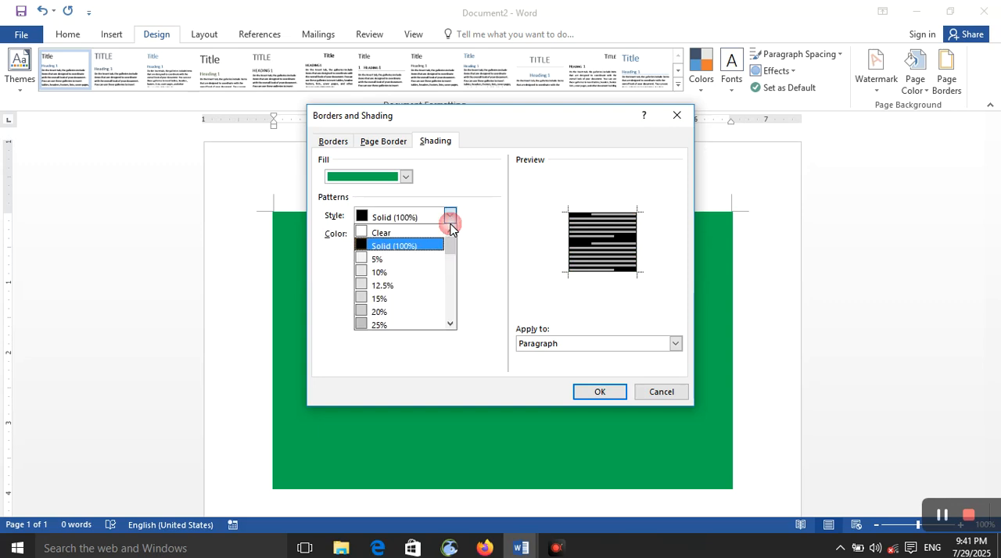
left_click(423, 312)
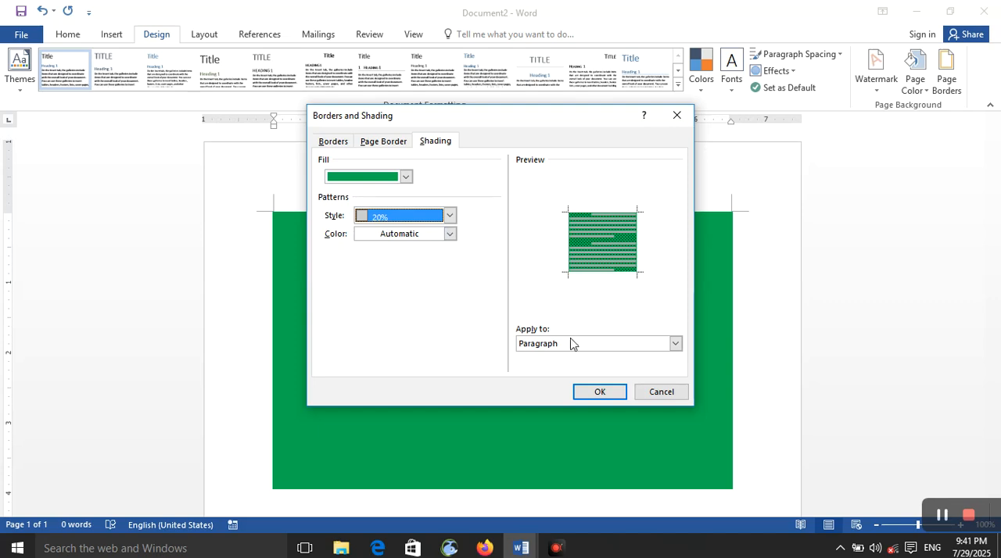
Set the shading pattern color to standard blue and apply the patterned shading to the paragraph
left_click(450, 235)
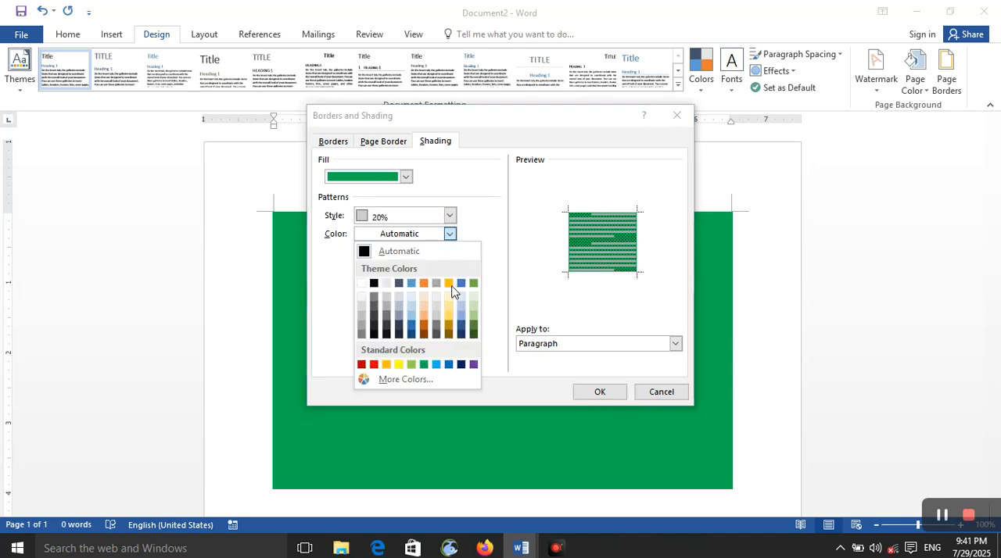
left_click(449, 365)
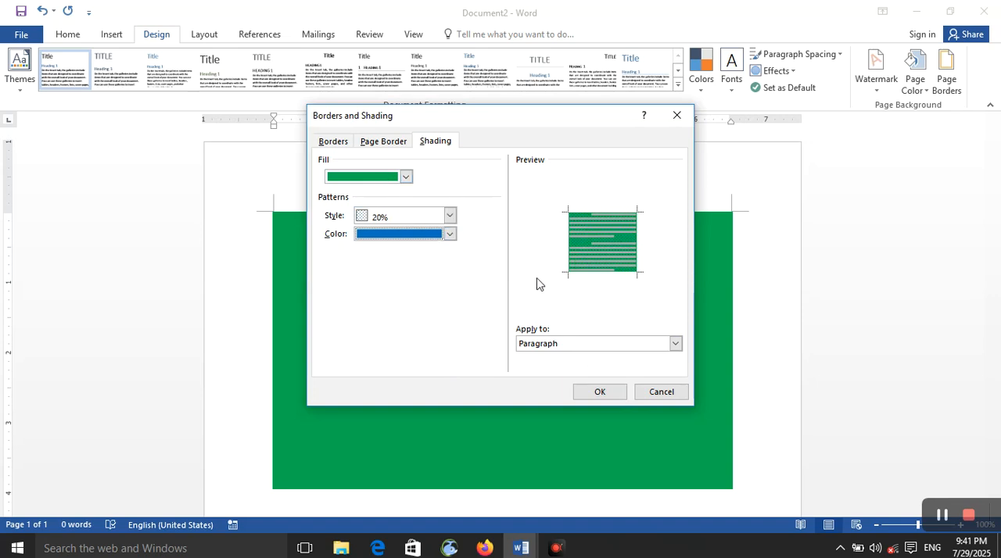
left_click(583, 346)
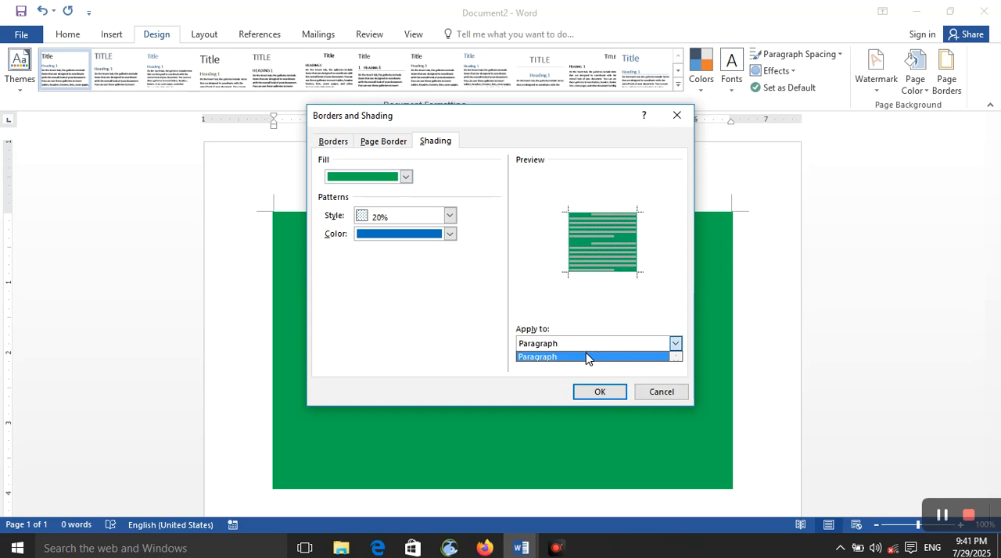
left_click(587, 357)
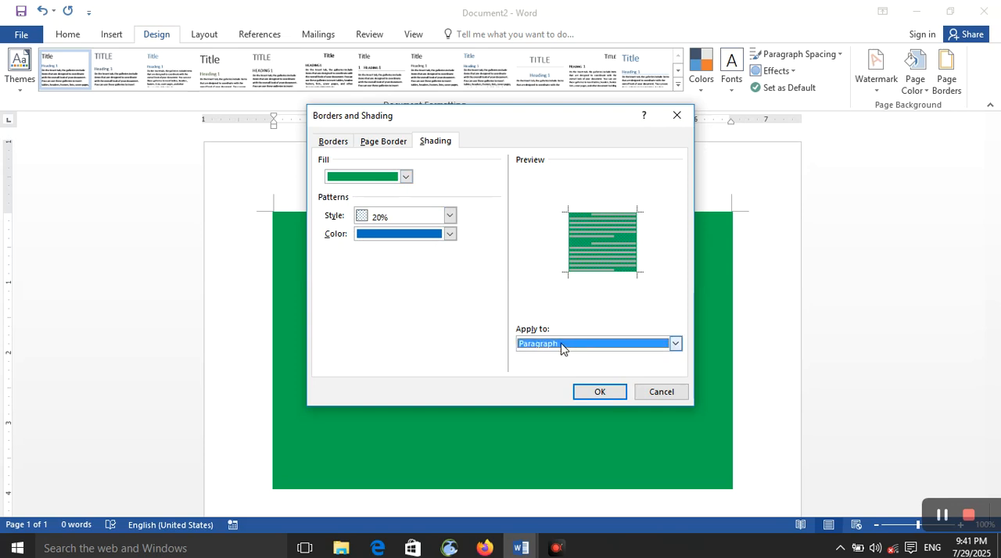
left_click(595, 393)
scroll(569, 399, "down", 5)
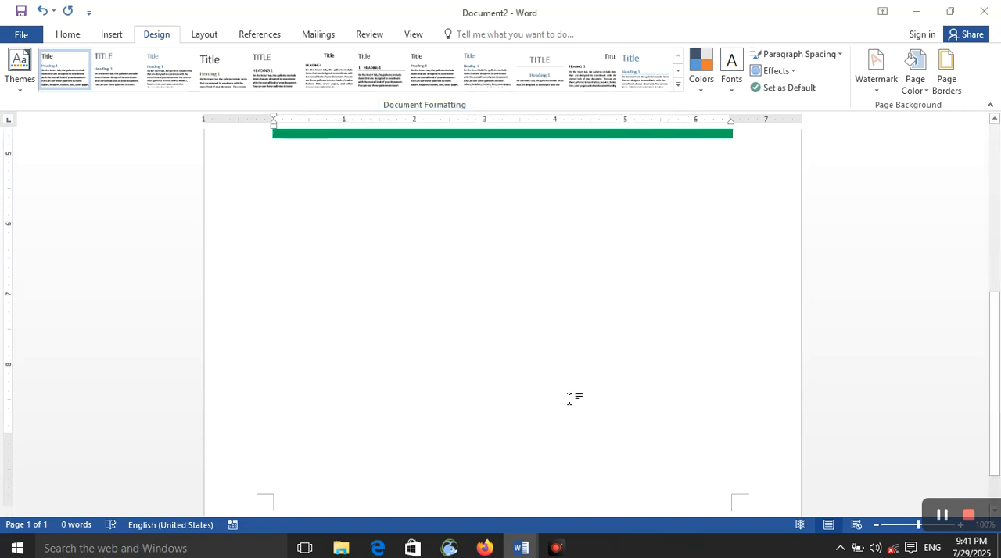
scroll(569, 398, "up", 5)
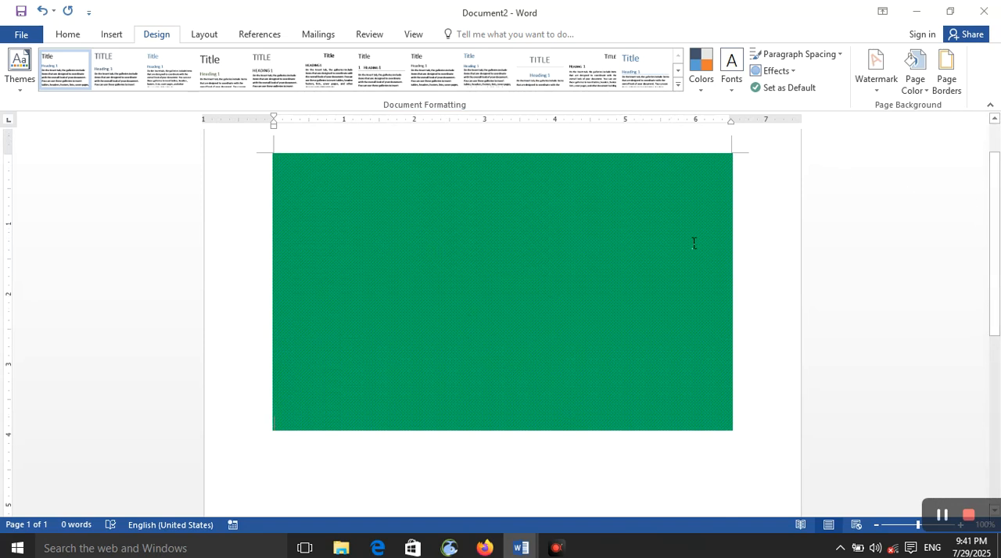
Change the paragraph shading's fill to standard light green, keeping the blue 20% pattern, and apply it
left_click(950, 81)
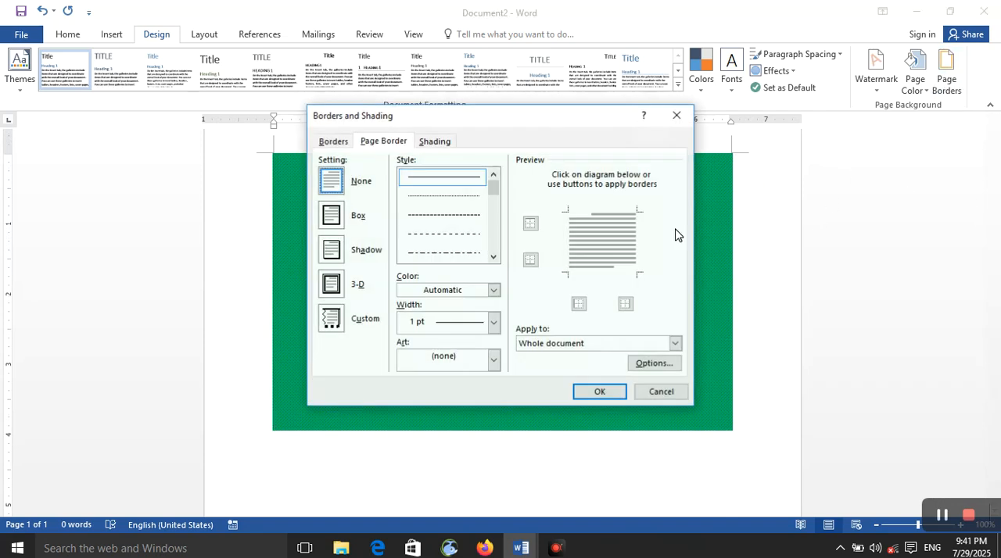
left_click(434, 140)
left_click(406, 175)
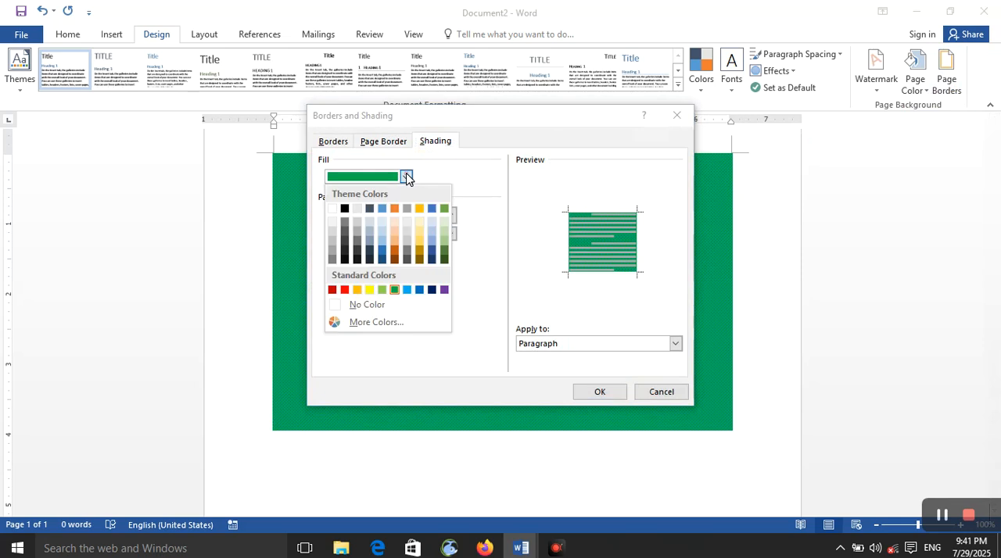
left_click(382, 289)
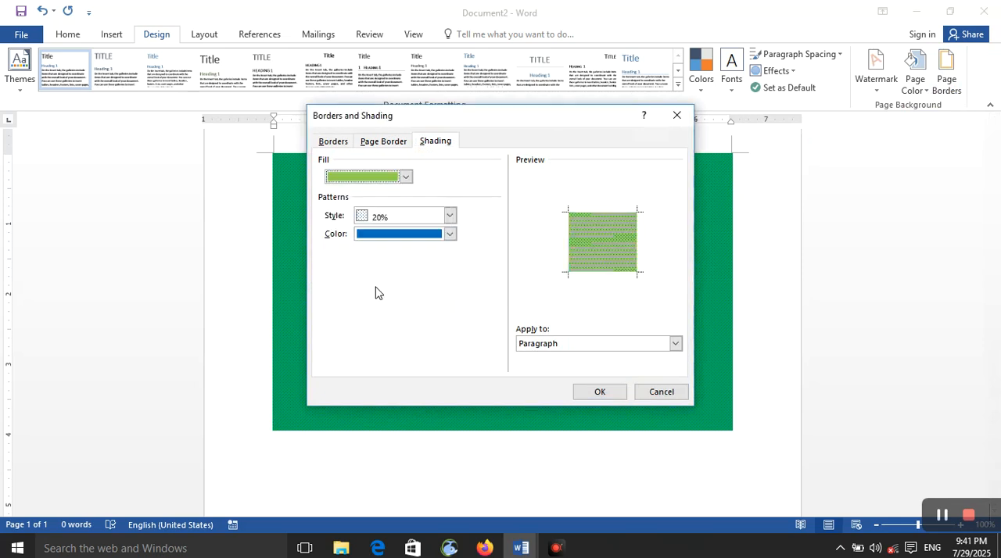
left_click(590, 394)
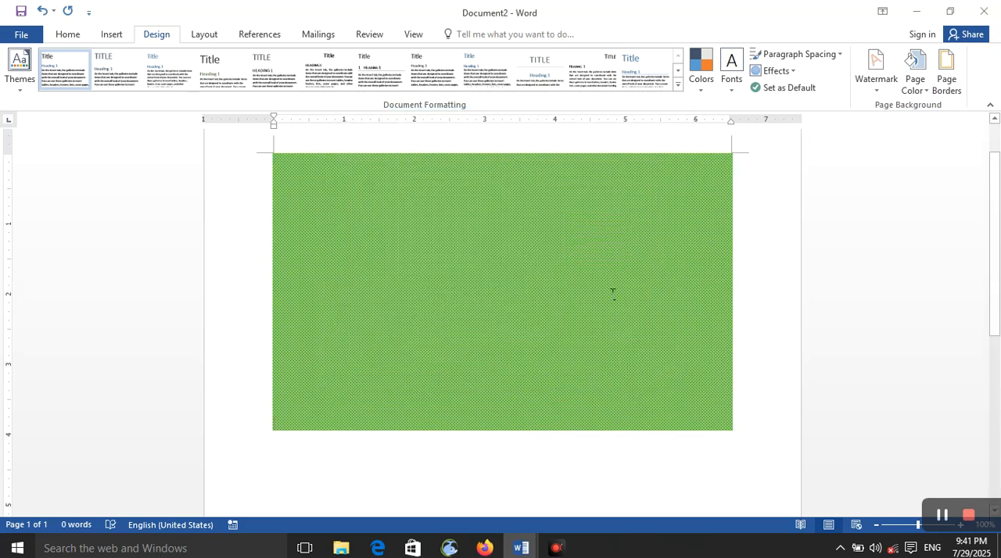